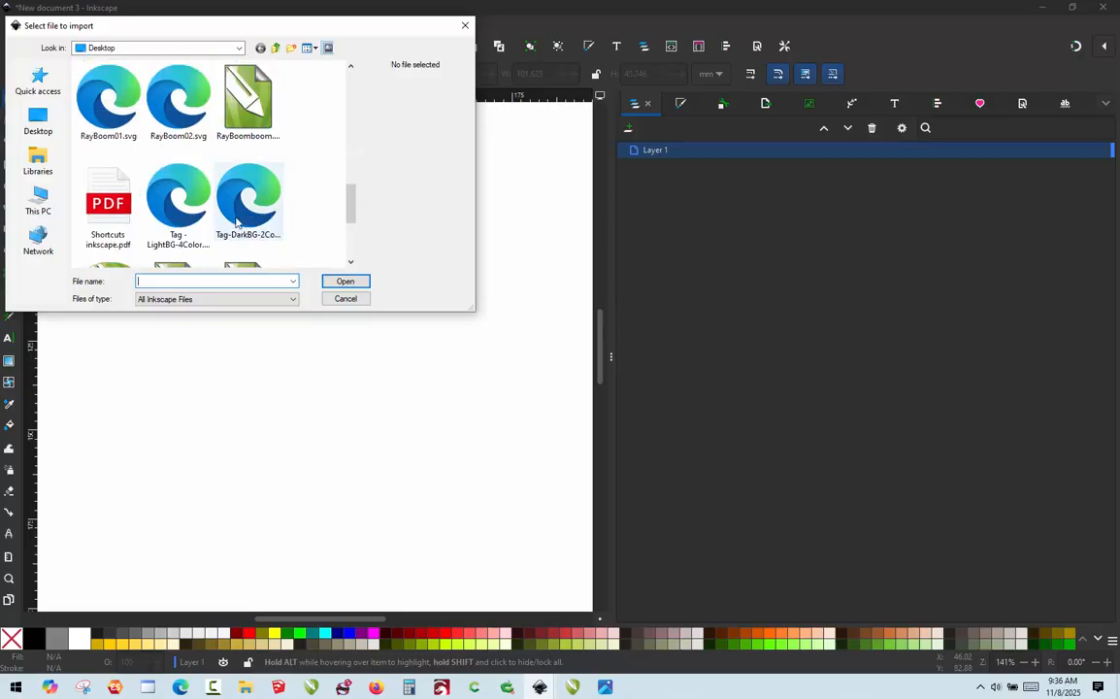
Step: Import the Tag-DarkBG SVG file from the Desktop with the default SVG input options
{"action": "scroll", "coordinate": [260, 220], "scroll_direction": "down", "scroll_amount": 2}
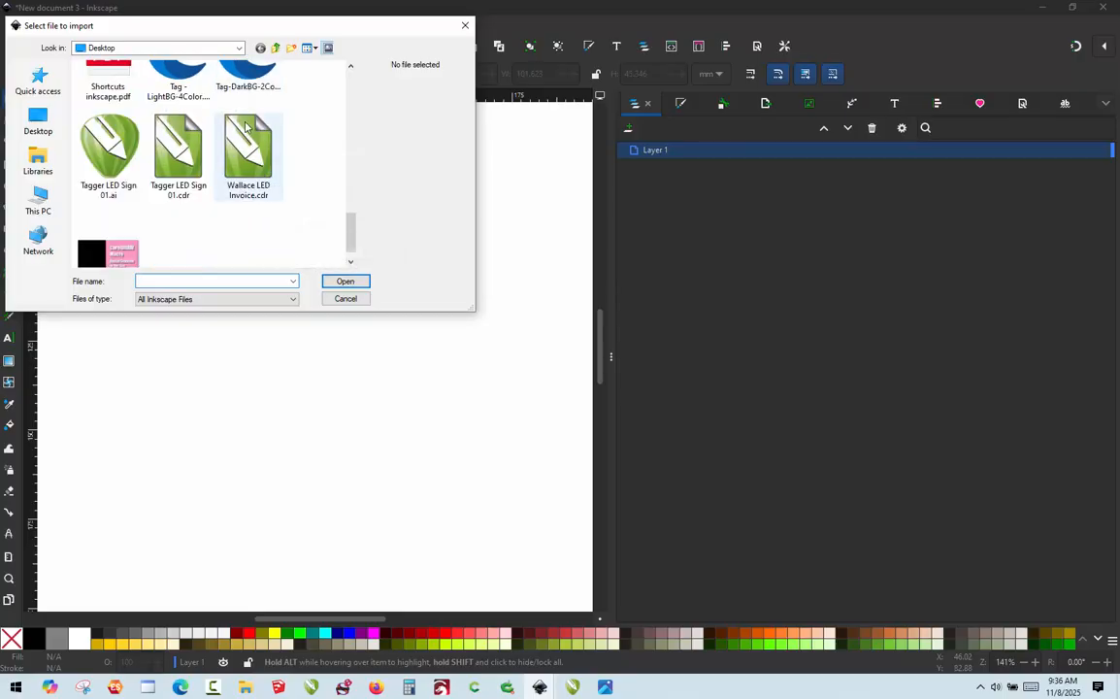
{"action": "left_click", "coordinate": [252, 83]}
{"action": "double_click", "coordinate": [251, 82]}
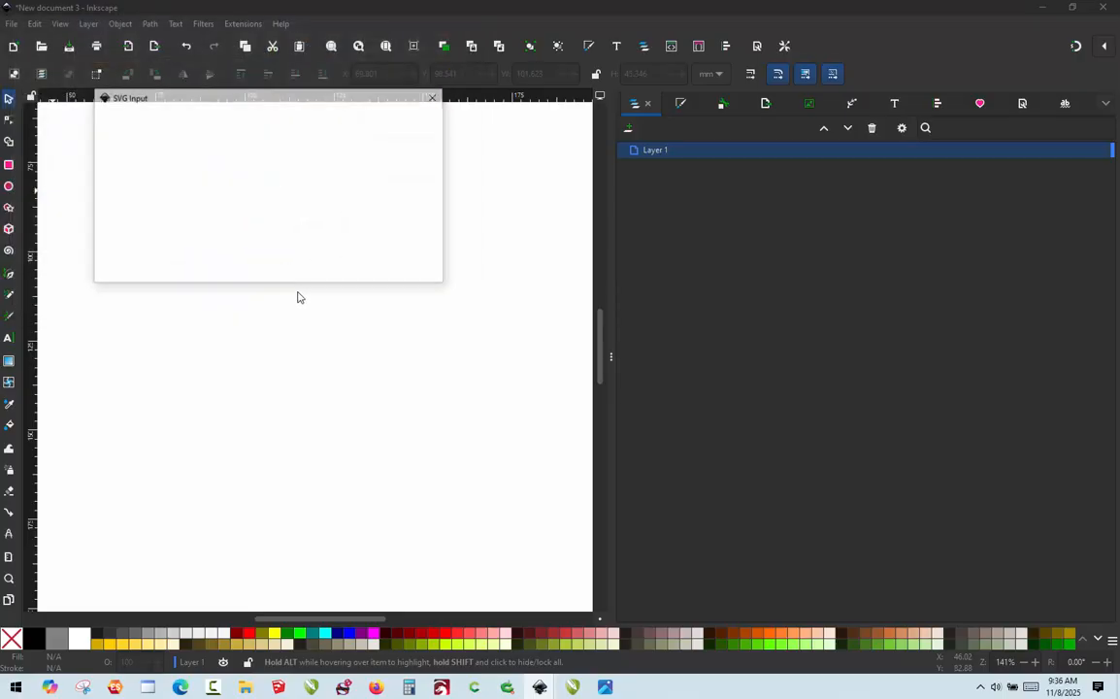
{"action": "left_click", "coordinate": [414, 270]}
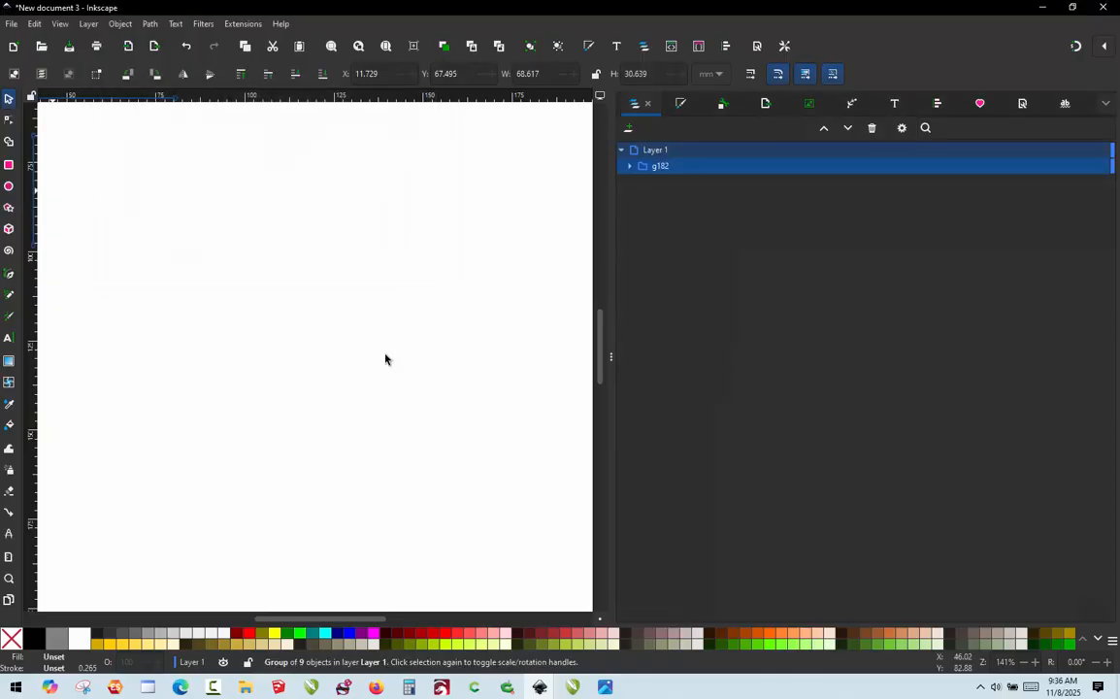
Step: Move the imported artwork toward the middle of the page, to about X 69.1 mm, Y 91.3 mm
{"action": "key", "text": "5"}
{"action": "scroll", "coordinate": [274, 316], "scroll_direction": "up", "scroll_amount": 2}
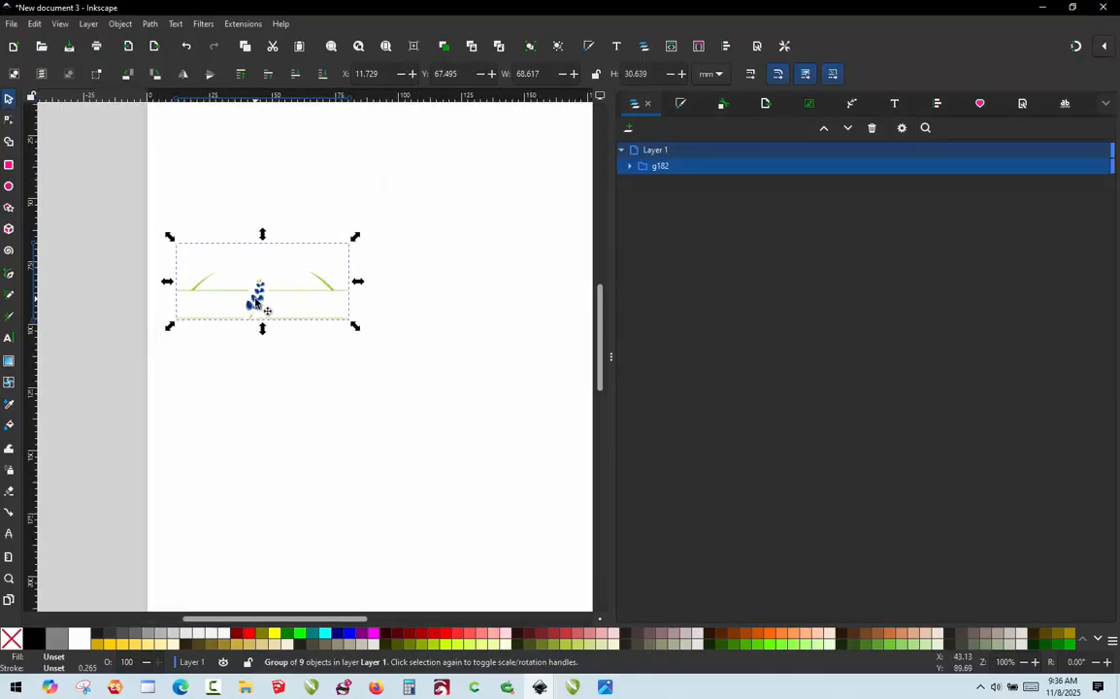
{"action": "left_click_drag", "start_coordinate": [260, 305], "coordinate": [415, 369]}
{"action": "scroll", "coordinate": [448, 399], "scroll_direction": "up", "scroll_amount": 3}
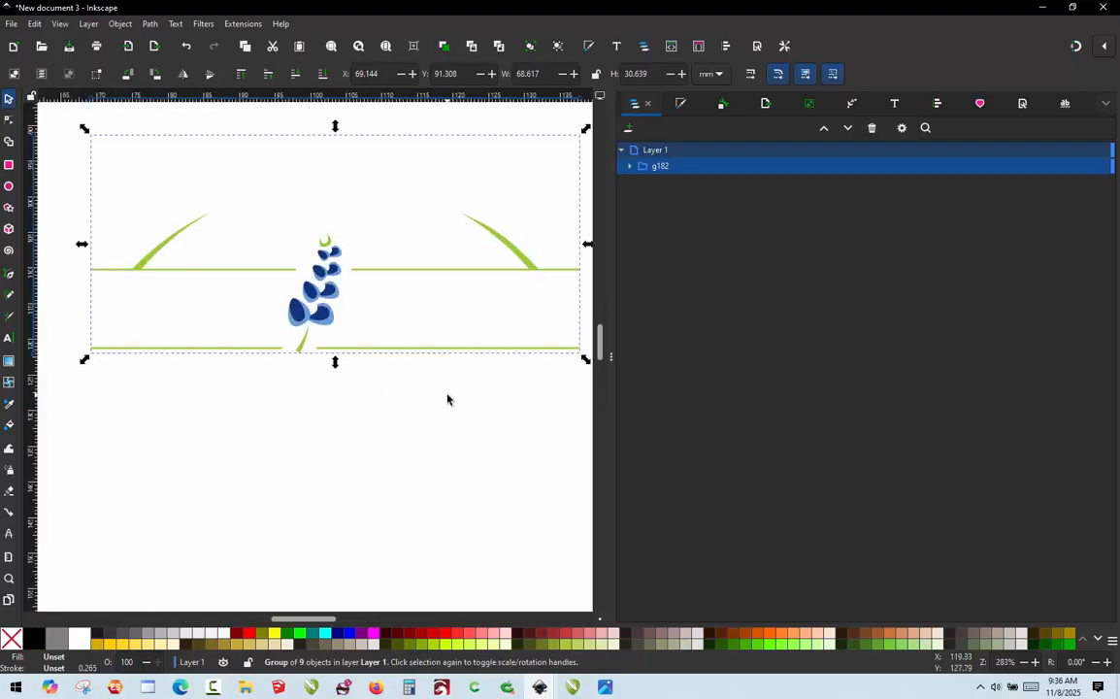
Step: Display the artwork in outline mode and clear the selection
{"action": "key", "text": "ctrl+KP_5"}
{"action": "key", "text": "Escape"}
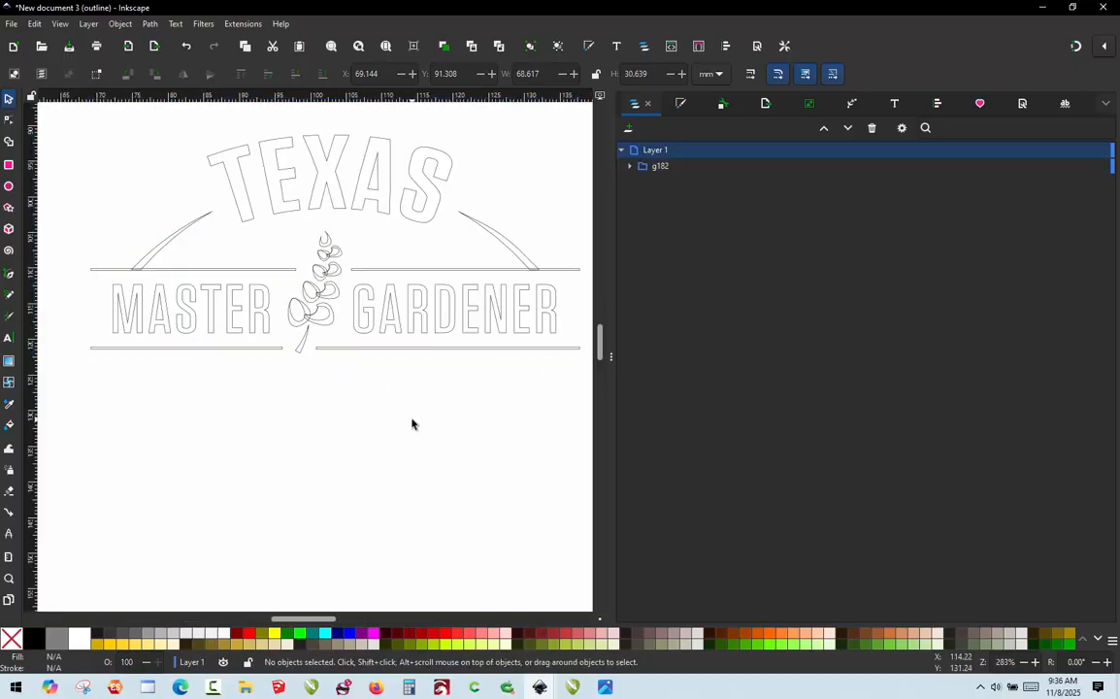
{"action": "scroll", "coordinate": [287, 233], "scroll_direction": "down", "scroll_amount": 1}
{"action": "scroll", "coordinate": [287, 238], "scroll_direction": "up", "scroll_amount": 1}
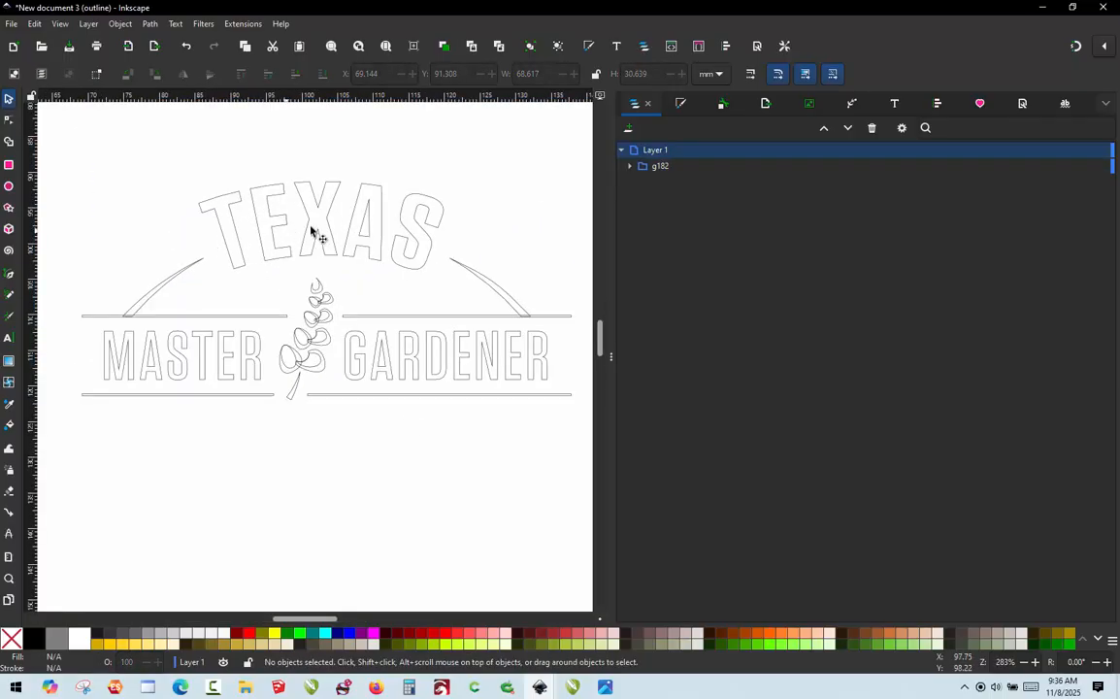
Step: Ungroup the entire imported artwork and the flower group g39 inside it
{"action": "left_click", "coordinate": [362, 231]}
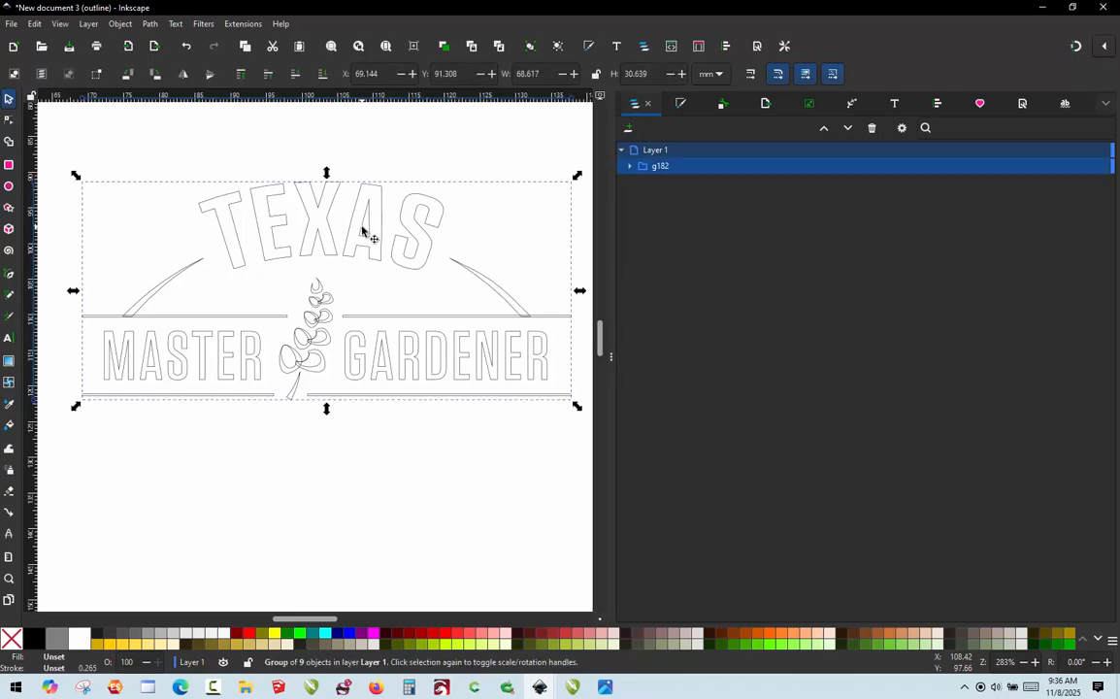
{"action": "right_click", "coordinate": [362, 231]}
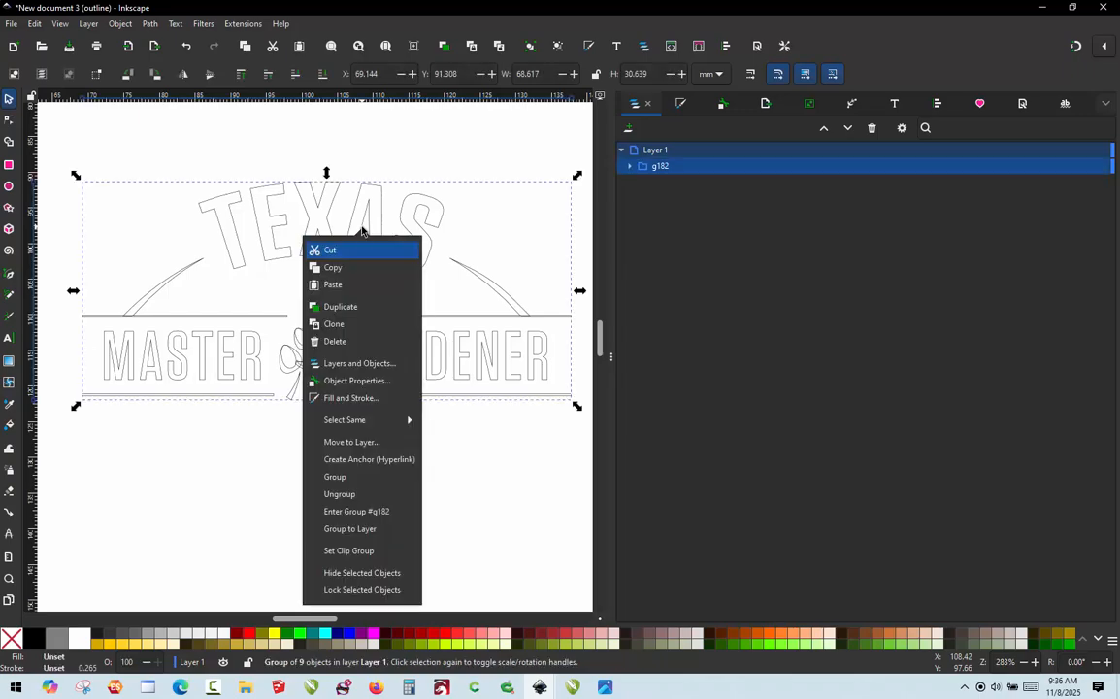
{"action": "left_click", "coordinate": [373, 493]}
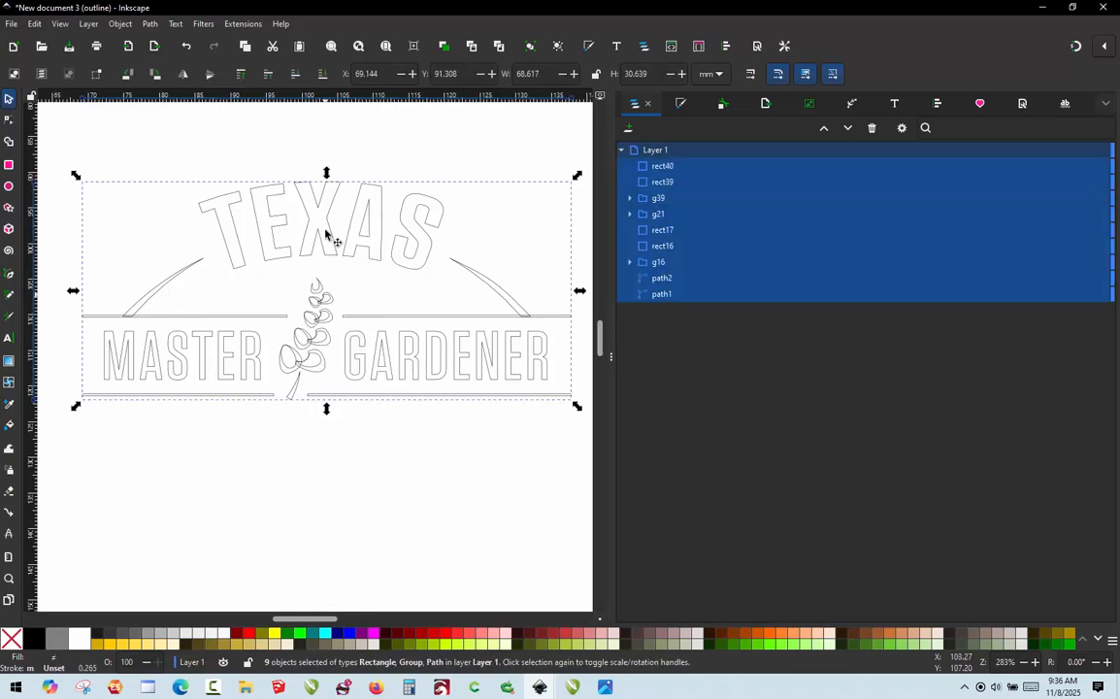
{"action": "left_click", "coordinate": [653, 199]}
{"action": "right_click", "coordinate": [652, 201]}
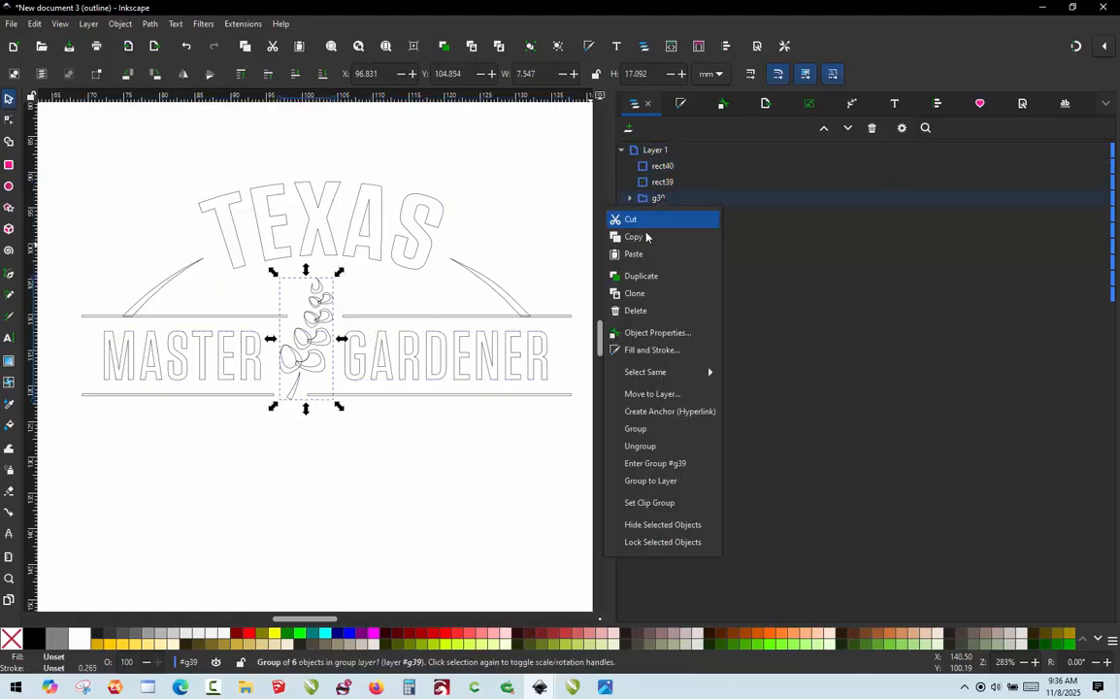
{"action": "left_click", "coordinate": [640, 445]}
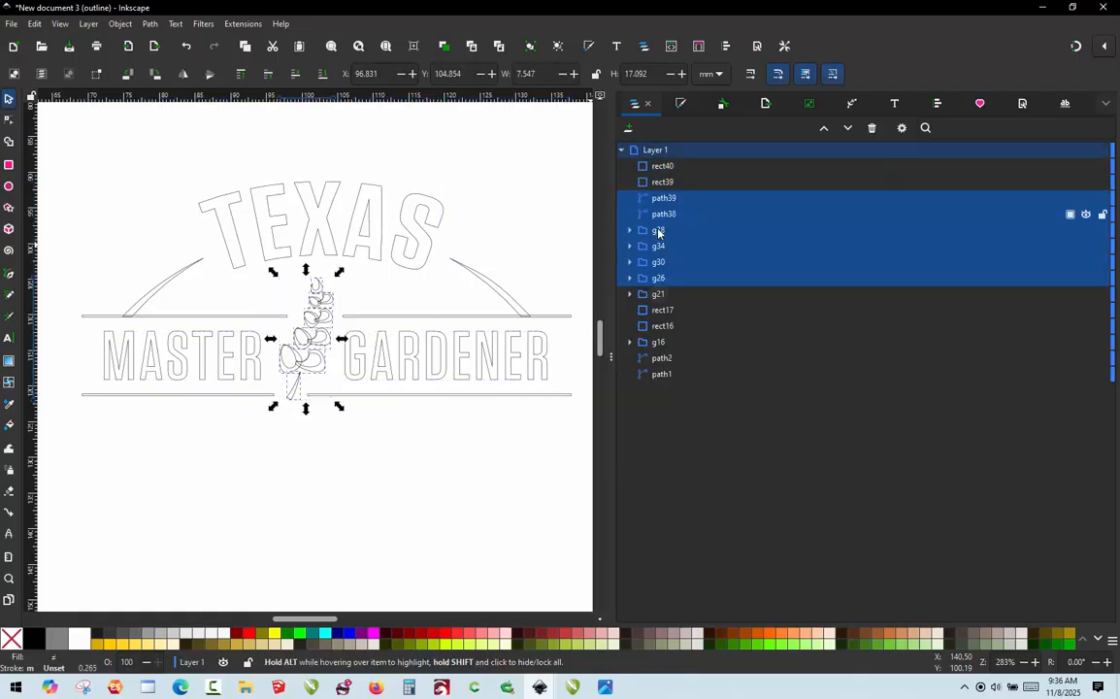
Step: Ungroup the upper petal group g38 and its nested group g37 into separate paths
{"action": "left_click", "coordinate": [658, 232]}
{"action": "right_click", "coordinate": [658, 232]}
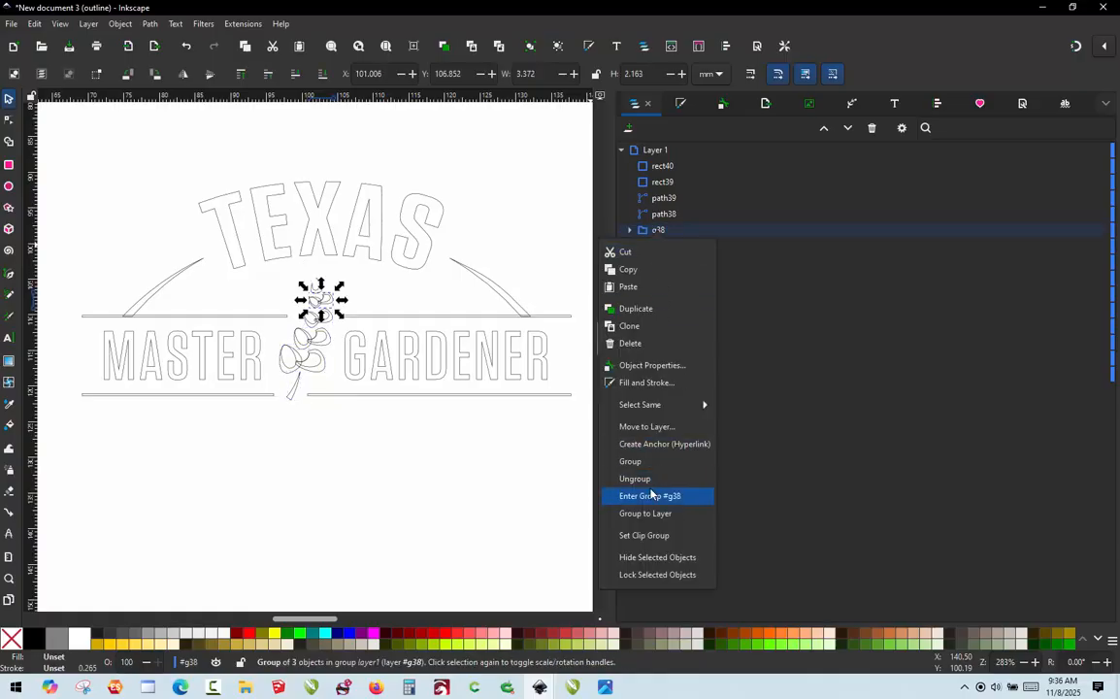
{"action": "left_click", "coordinate": [640, 479]}
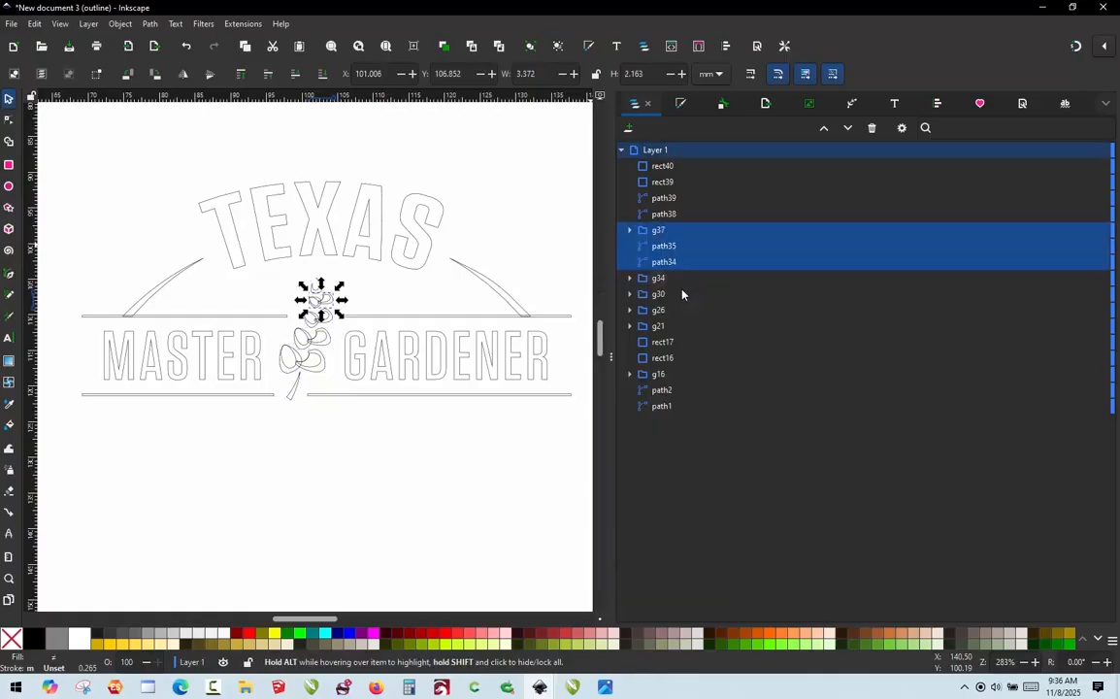
{"action": "left_click", "coordinate": [658, 231]}
{"action": "right_click", "coordinate": [658, 231]}
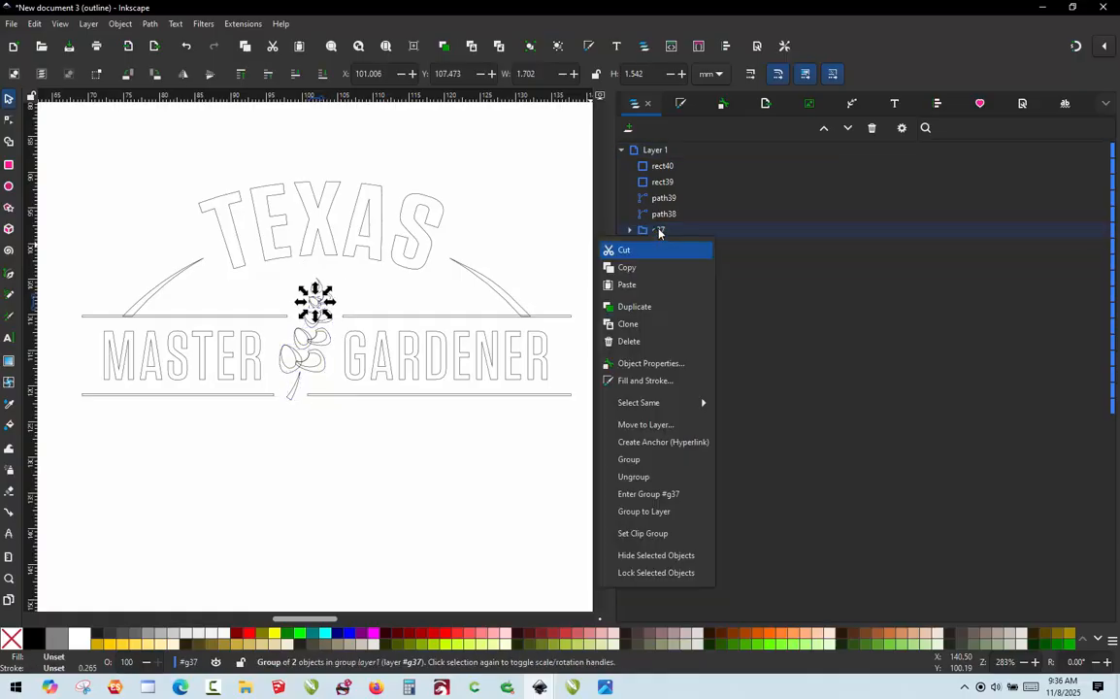
{"action": "left_click", "coordinate": [650, 480]}
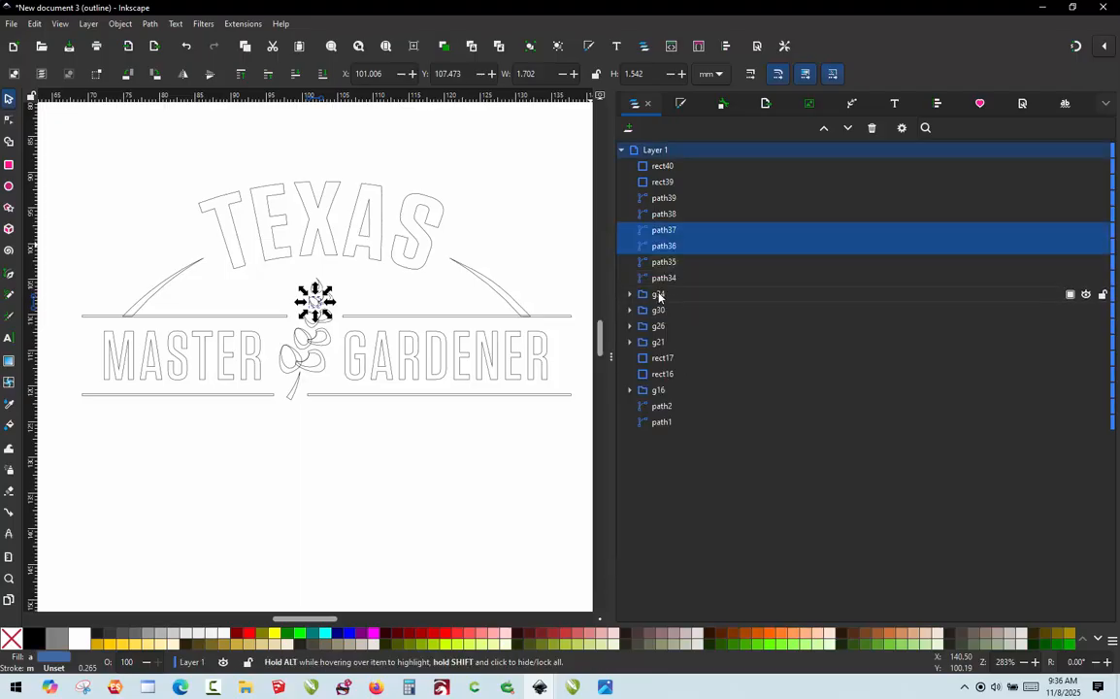
Step: Ungroup the petal group g34 and its nested group g33 into separate paths
{"action": "left_click", "coordinate": [660, 295]}
{"action": "right_click", "coordinate": [659, 297]}
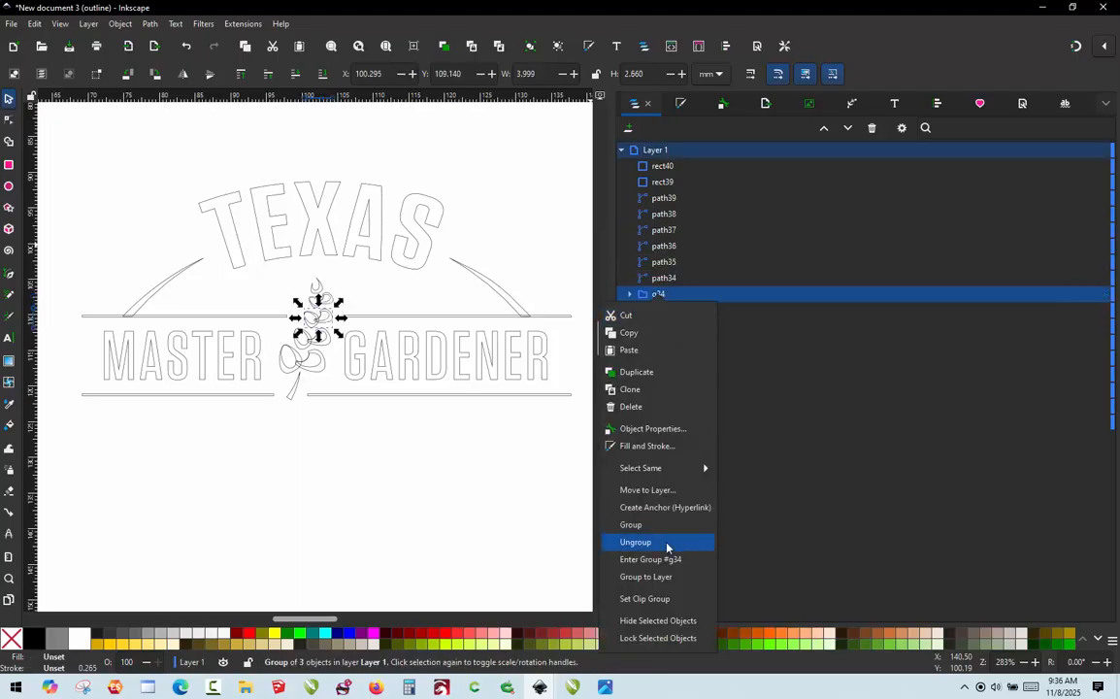
{"action": "left_click", "coordinate": [667, 547]}
{"action": "left_click", "coordinate": [651, 295]}
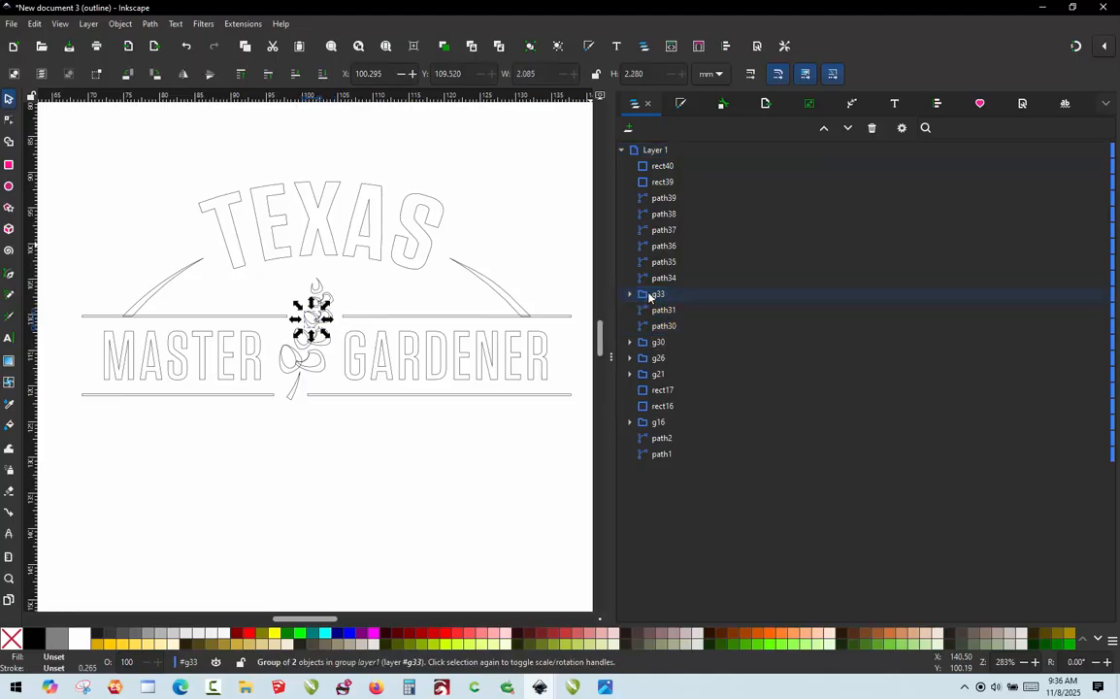
{"action": "right_click", "coordinate": [650, 296]}
{"action": "left_click", "coordinate": [639, 543]}
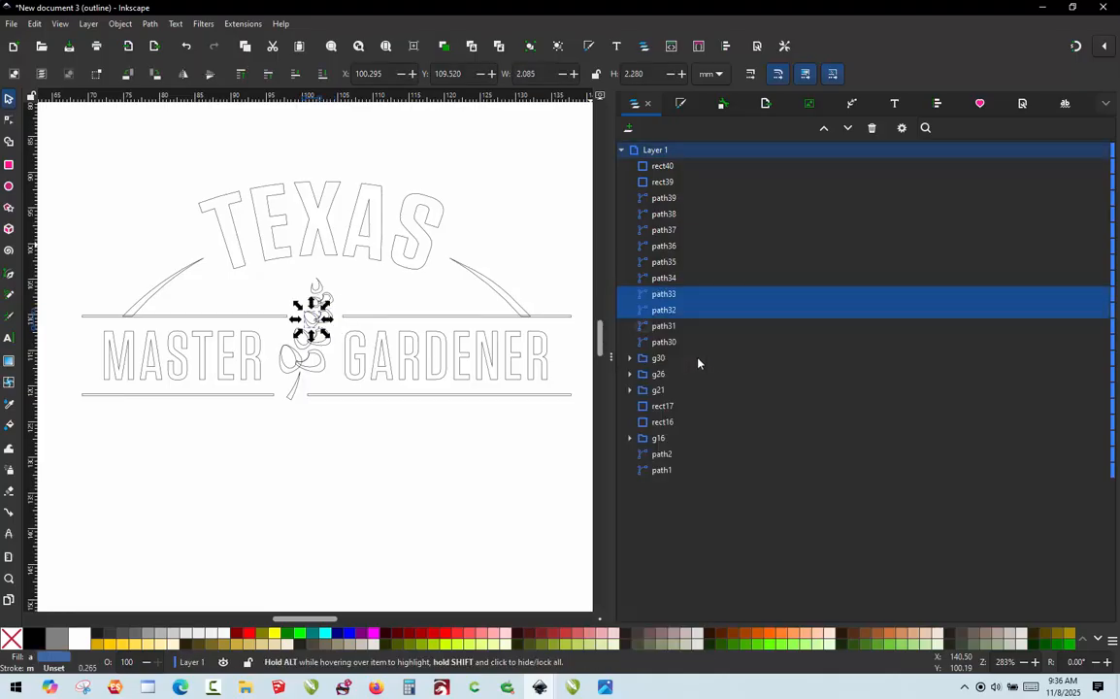
Step: Ungroup the lowest petal group g30 and its nested group g29 into separate paths
{"action": "left_click", "coordinate": [663, 359]}
{"action": "right_click", "coordinate": [664, 360]}
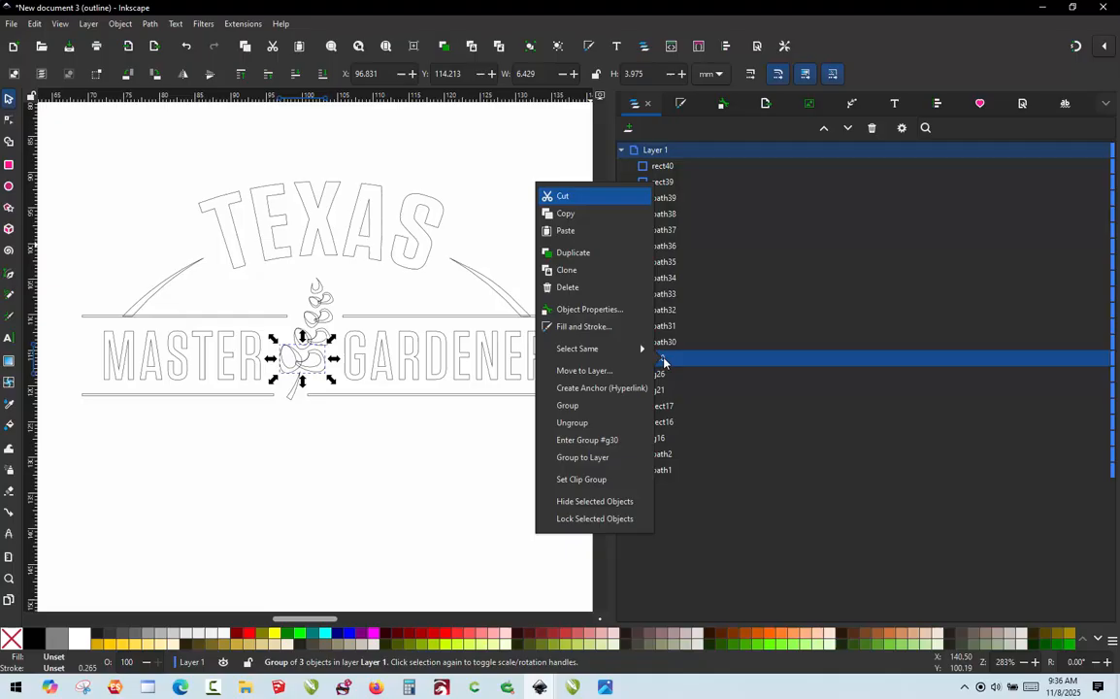
{"action": "left_click", "coordinate": [621, 422]}
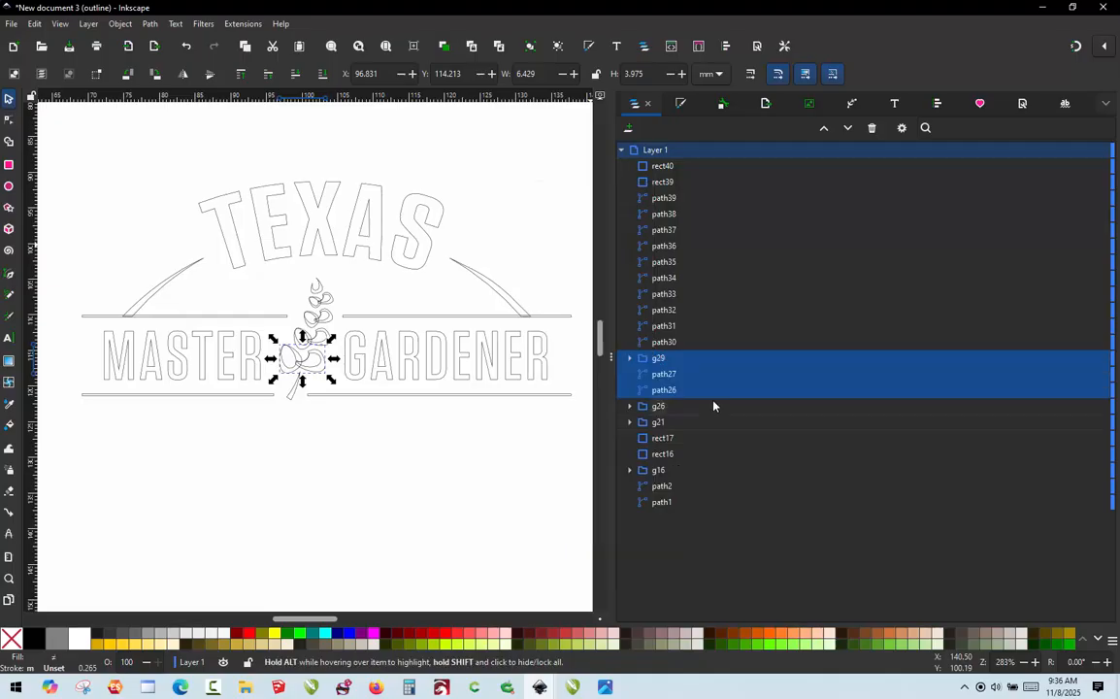
{"action": "right_click", "coordinate": [656, 365]}
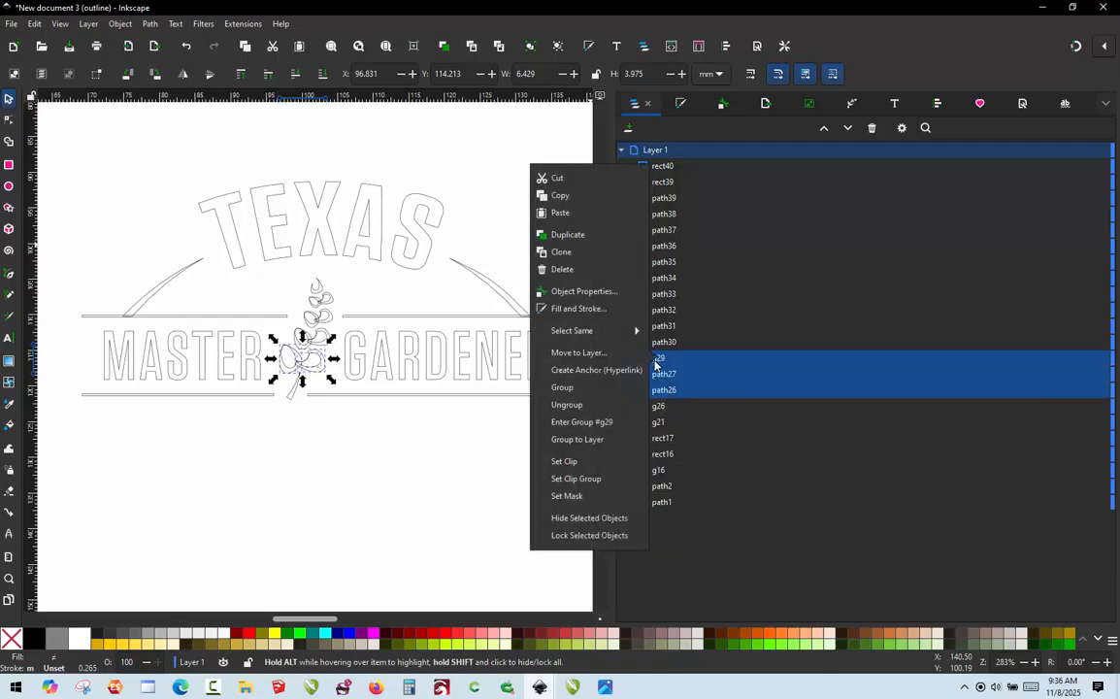
{"action": "left_click", "coordinate": [603, 408]}
Step: Ungroup the petal group g26 with its nested group g25, and the TEXAS lettering group g21
{"action": "right_click", "coordinate": [657, 426]}
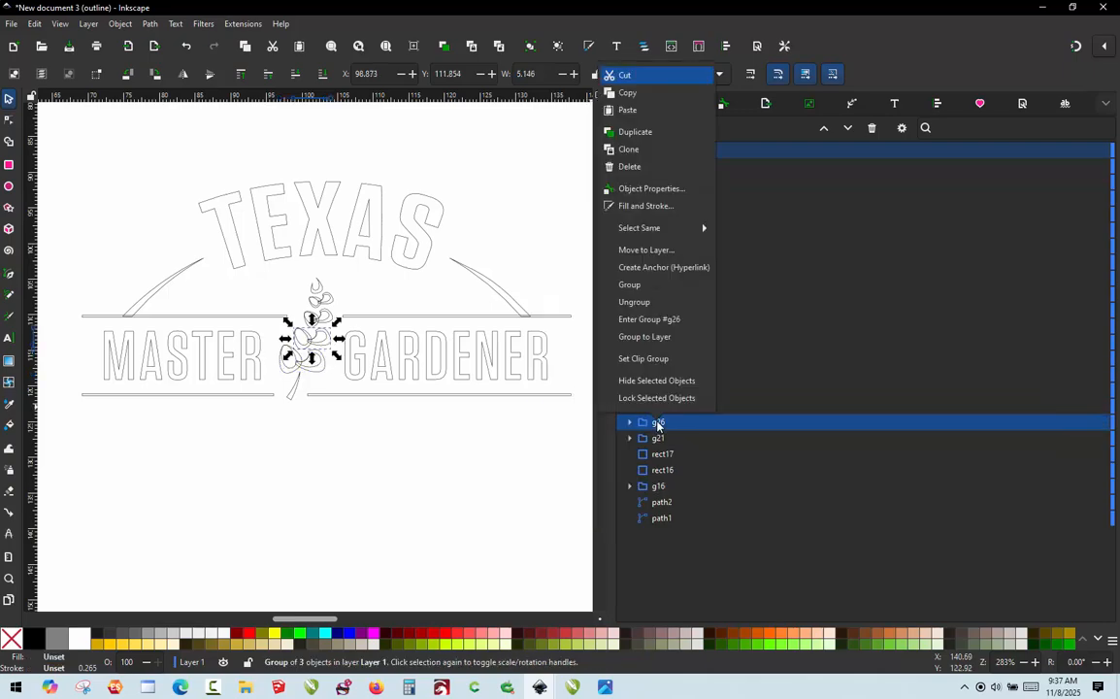
{"action": "left_click", "coordinate": [652, 302]}
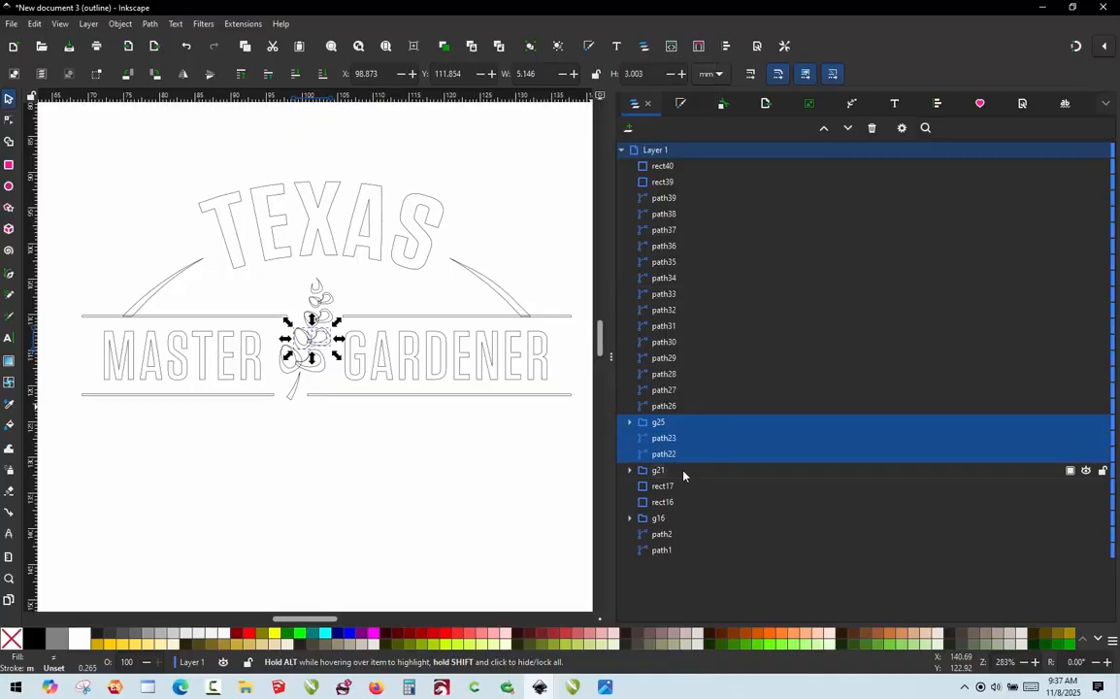
{"action": "right_click", "coordinate": [657, 472]}
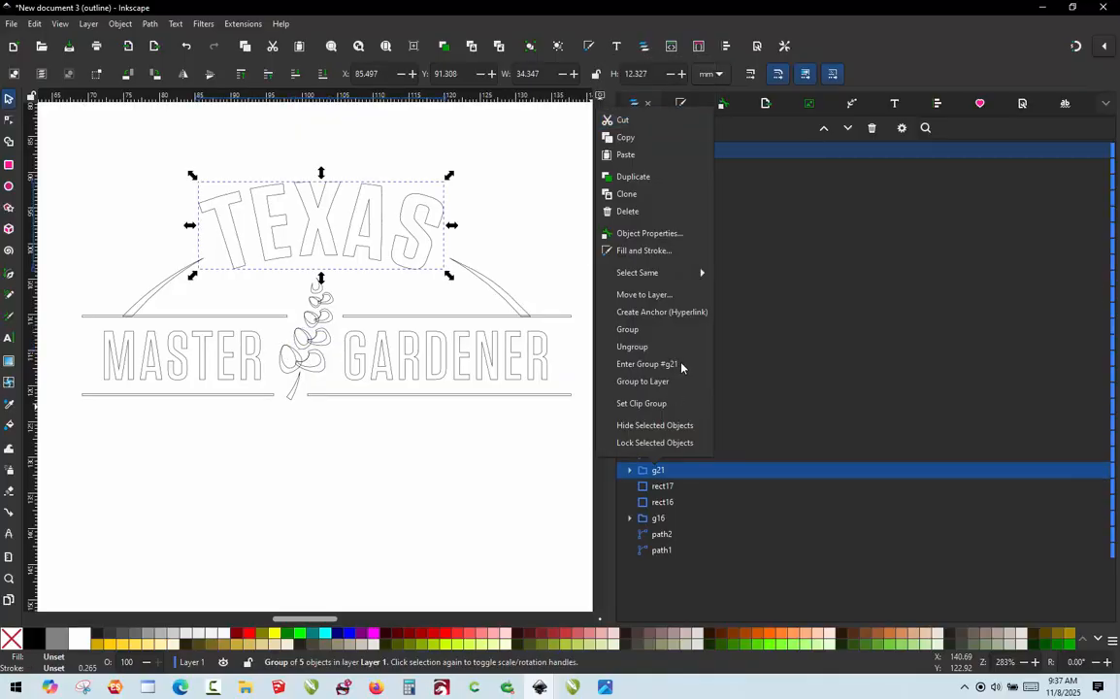
{"action": "left_click", "coordinate": [660, 349]}
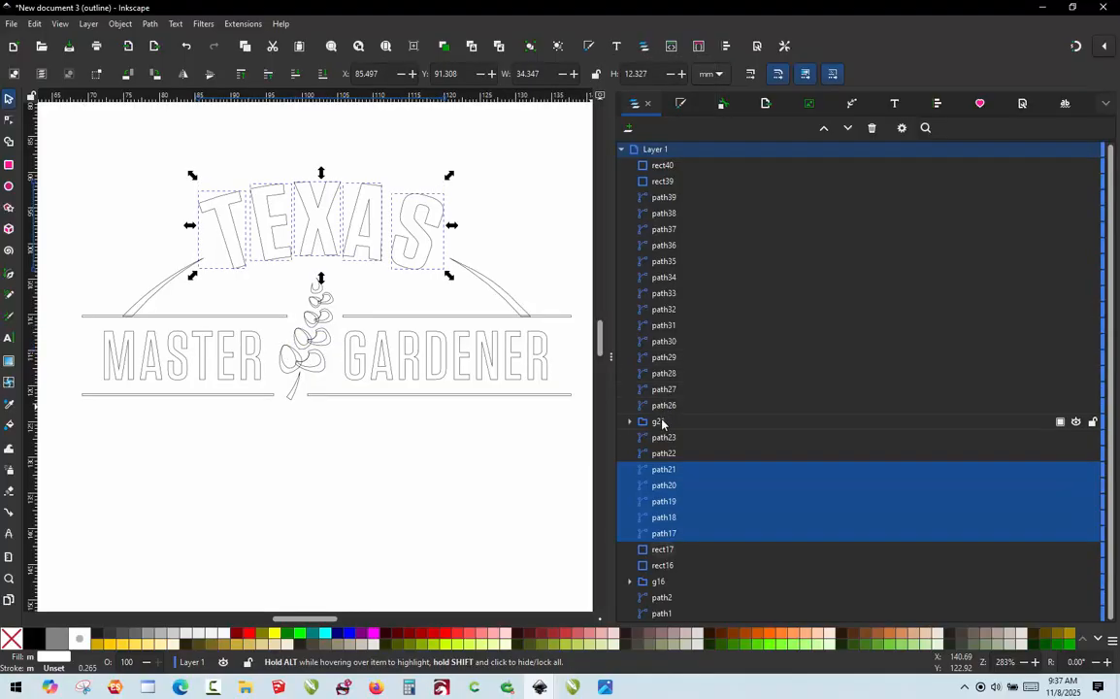
{"action": "right_click", "coordinate": [662, 422]}
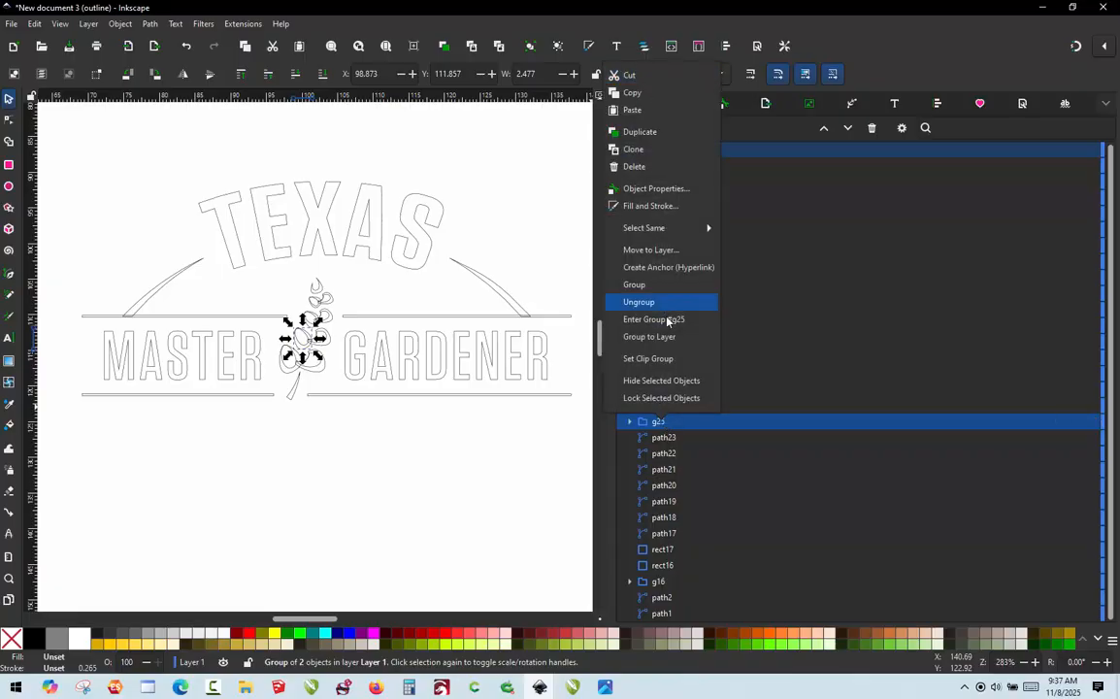
{"action": "left_click", "coordinate": [664, 304]}
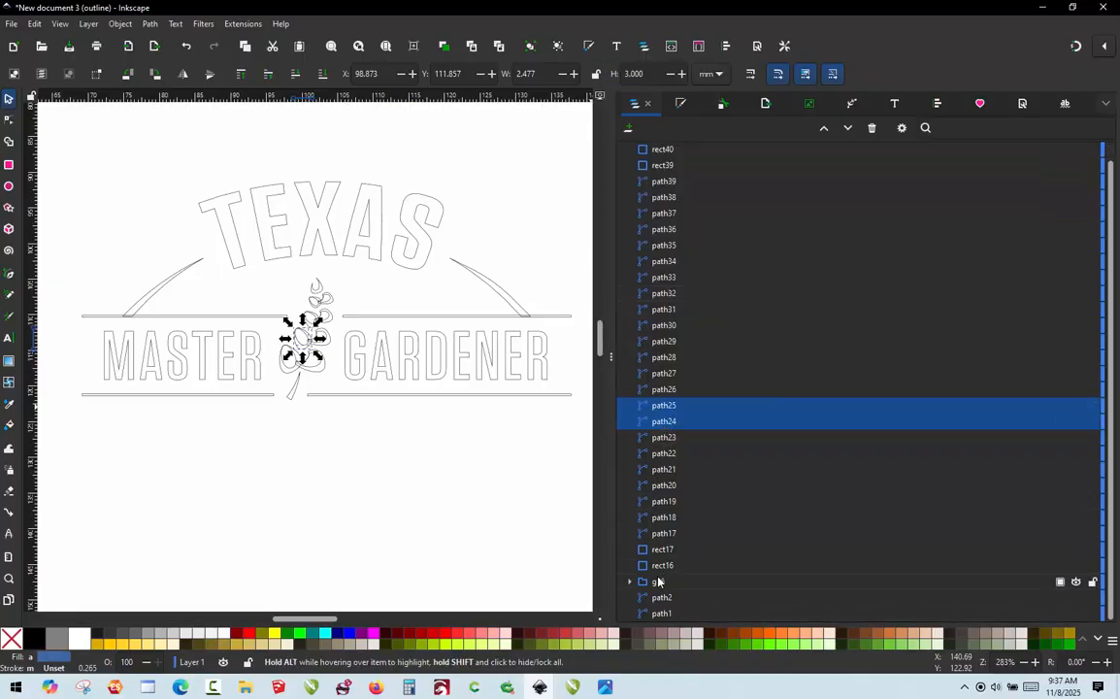
Step: Ungroup the MASTER GARDENER lettering group g16 into individual letter paths and clear the selection
{"action": "left_click", "coordinate": [658, 580]}
{"action": "right_click", "coordinate": [660, 580]}
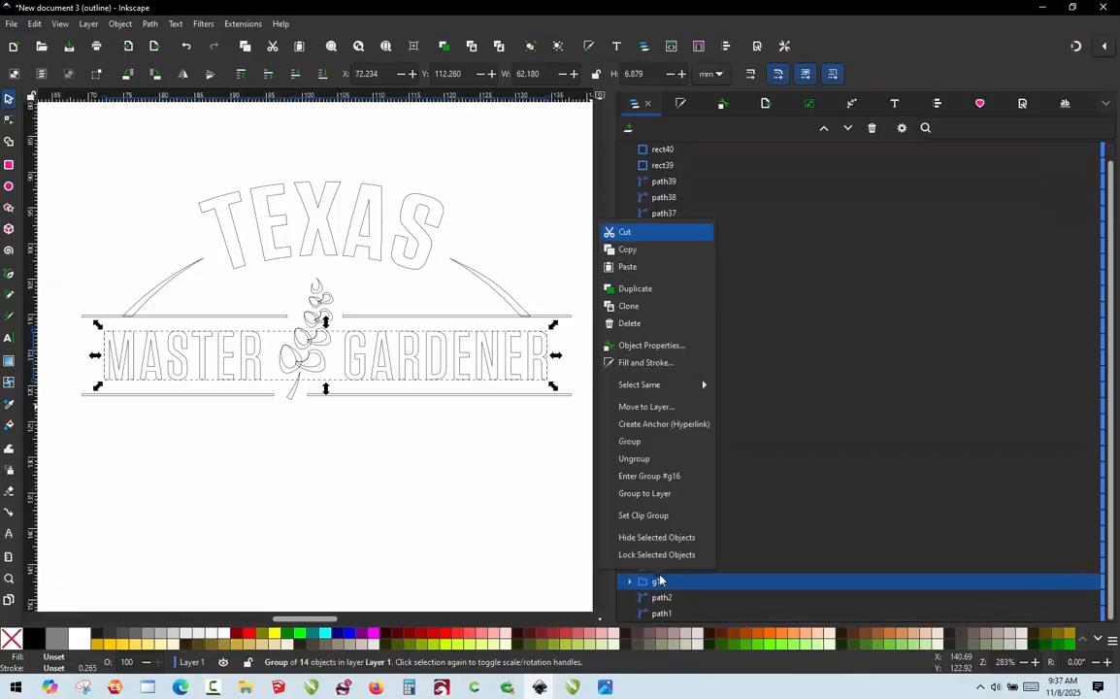
{"action": "left_click", "coordinate": [659, 458]}
{"action": "left_click", "coordinate": [430, 509]}
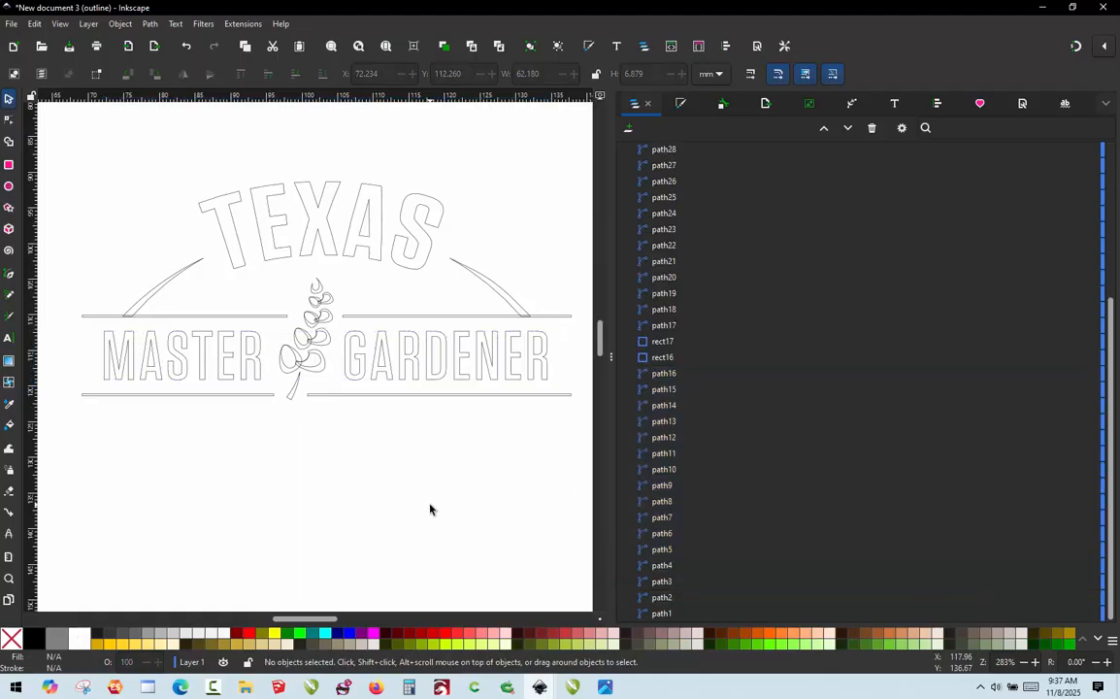
{"action": "scroll", "coordinate": [742, 357], "scroll_direction": "up", "scroll_amount": 5}
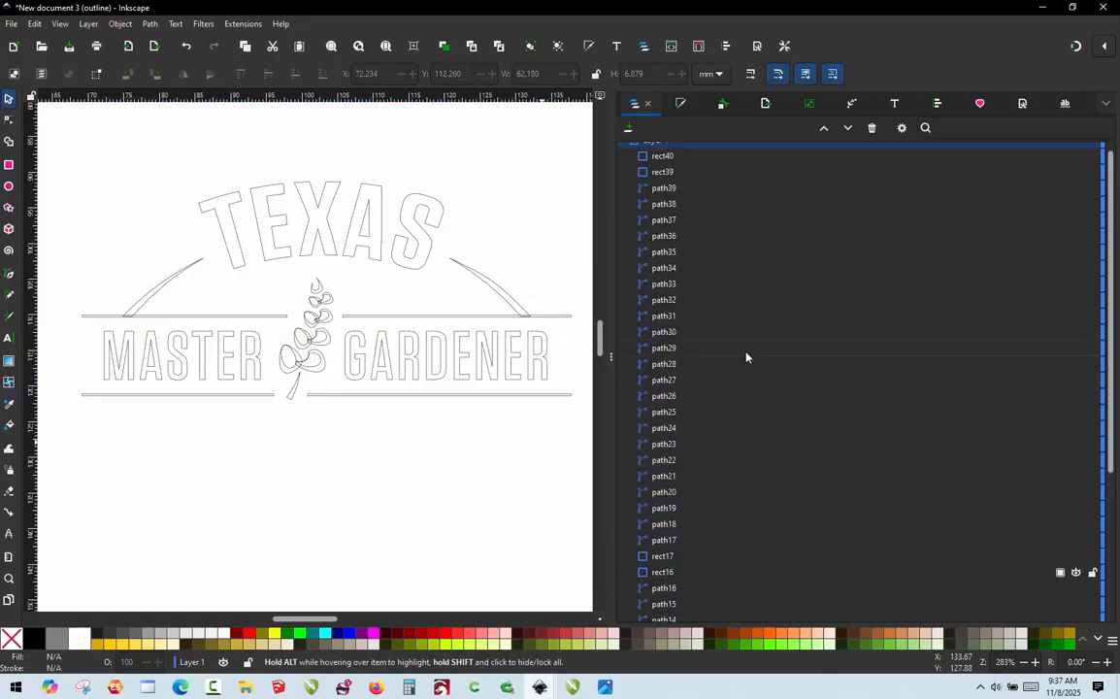
{"action": "scroll", "coordinate": [734, 359], "scroll_direction": "down", "scroll_amount": 4}
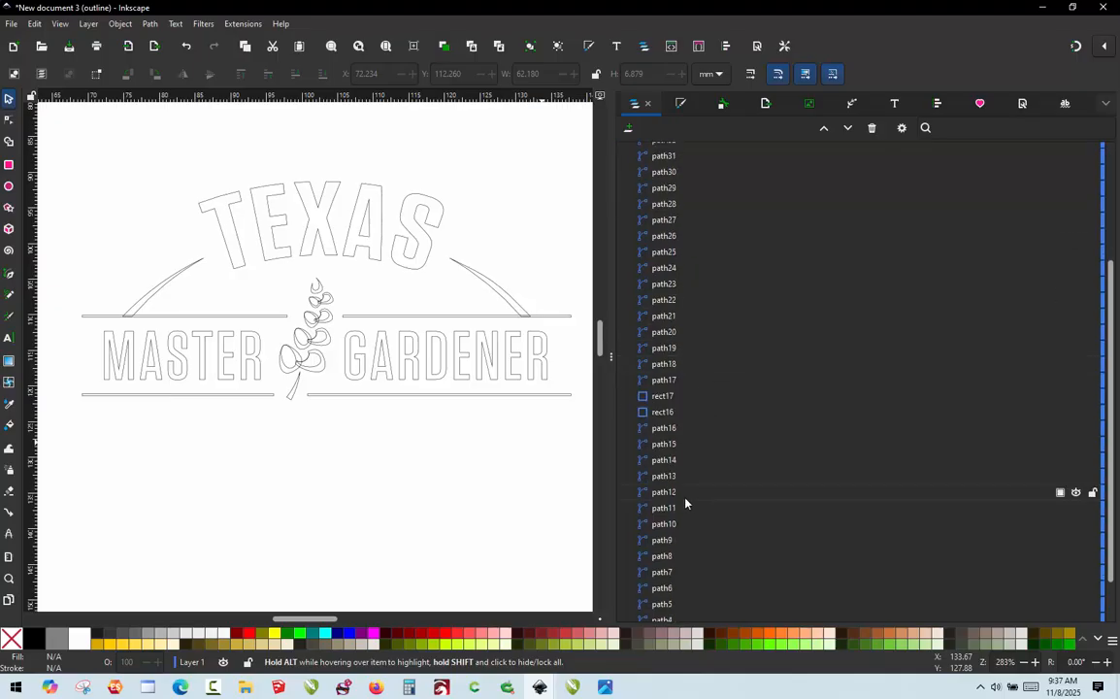
{"action": "left_click", "coordinate": [642, 415]}
{"action": "key", "text": "Up"}
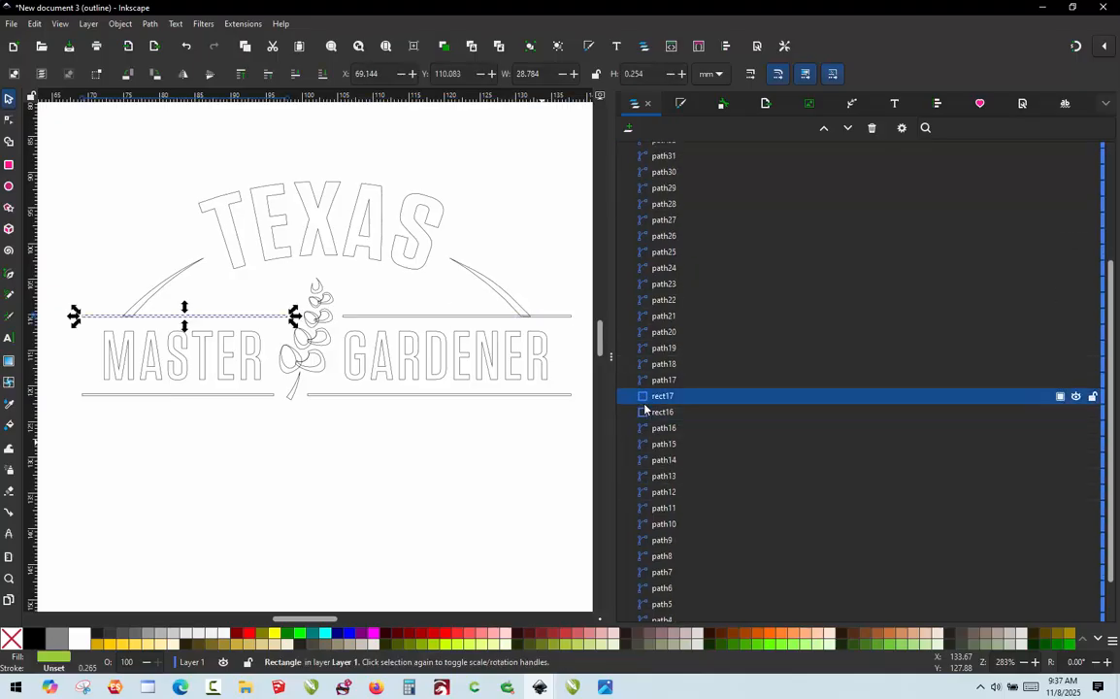
{"action": "scroll", "coordinate": [655, 403], "scroll_direction": "up", "scroll_amount": 5}
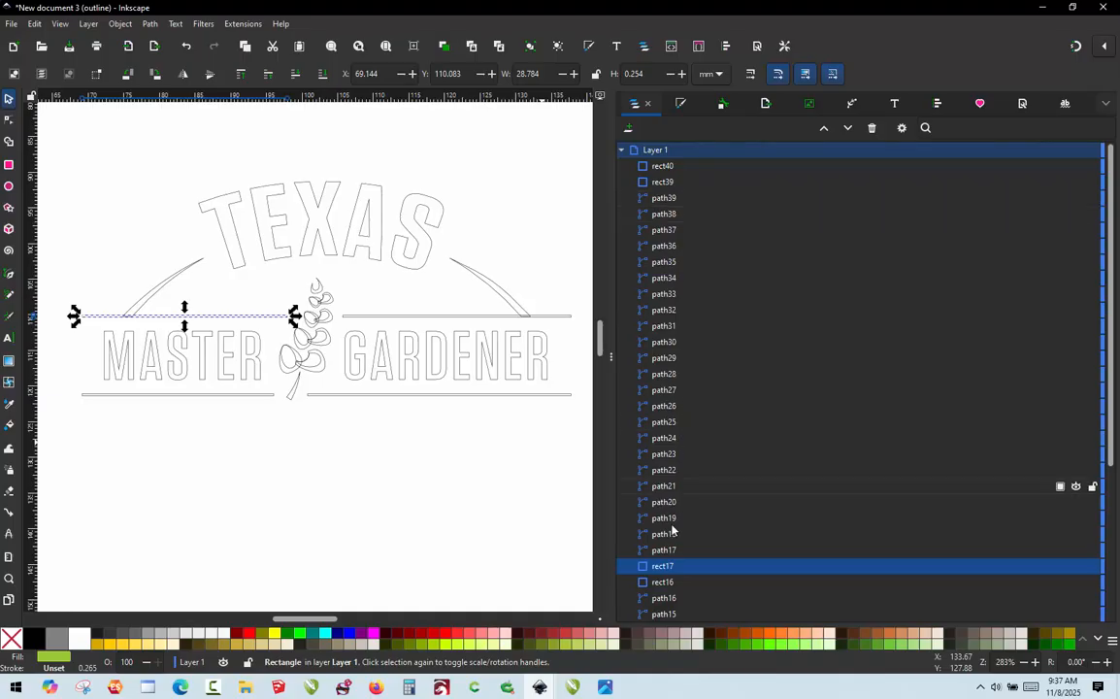
{"action": "scroll", "coordinate": [670, 532], "scroll_direction": "down", "scroll_amount": 3}
{"action": "left_click", "coordinate": [660, 476], "text": "shift"}
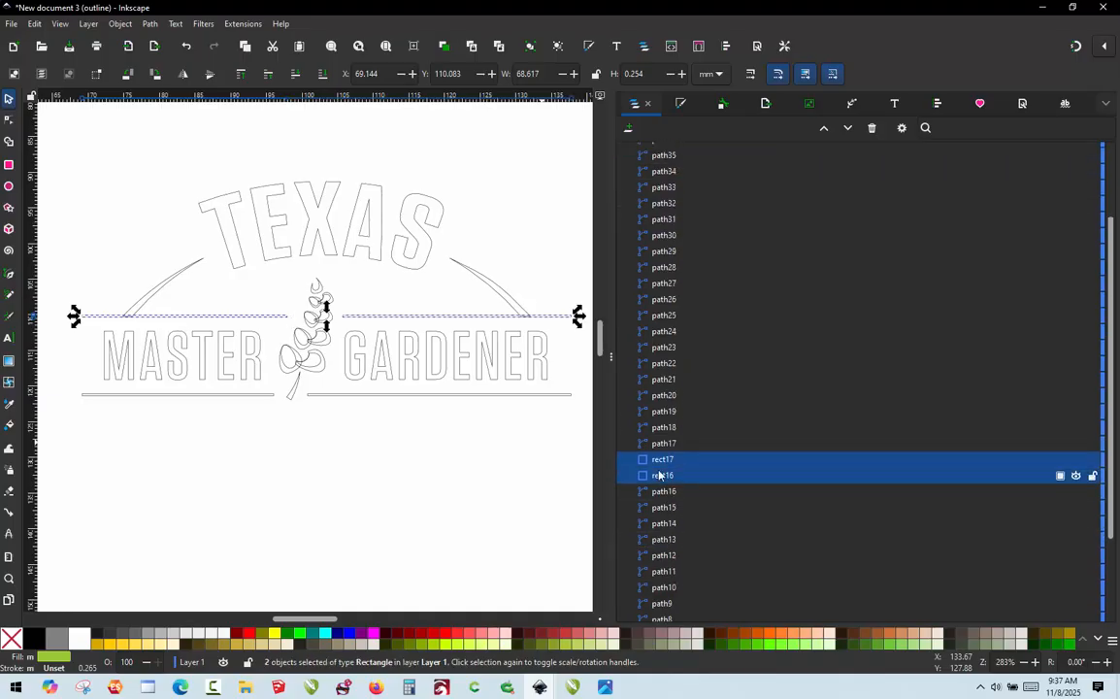
{"action": "scroll", "coordinate": [659, 291], "scroll_direction": "up", "scroll_amount": 3}
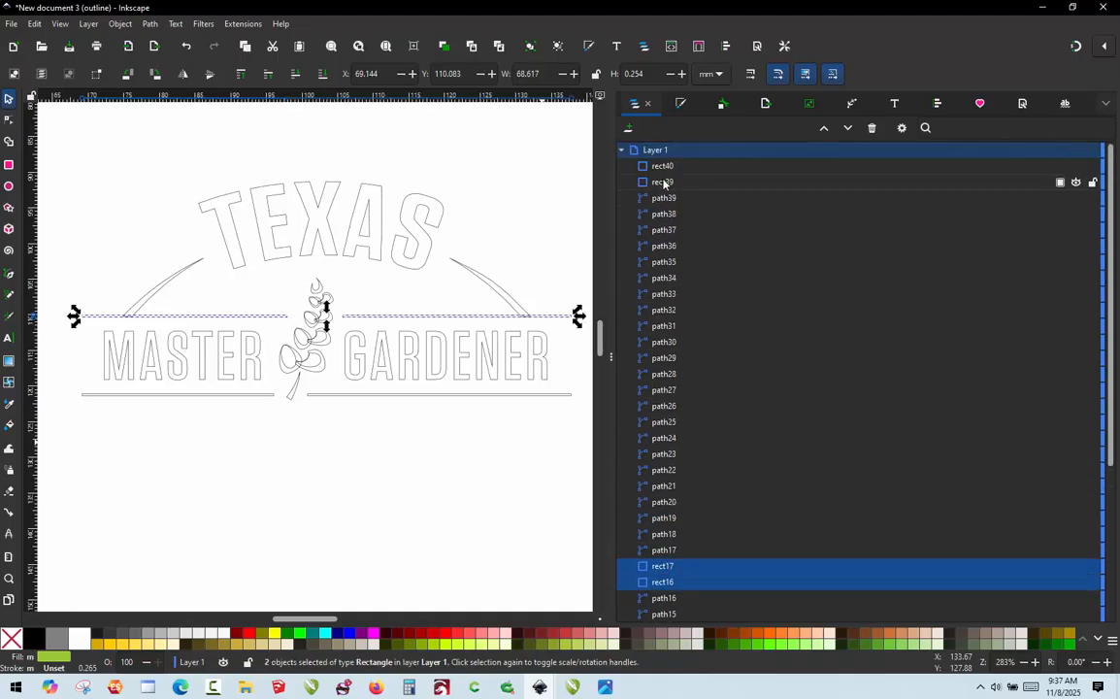
{"action": "left_click", "coordinate": [666, 167], "text": "shift"}
Step: Convert the four rectangles rect40, rect39, rect17 and rect16 to paths and clear the selection
{"action": "left_click", "coordinate": [668, 169]}
{"action": "left_click", "coordinate": [667, 183], "text": "shift"}
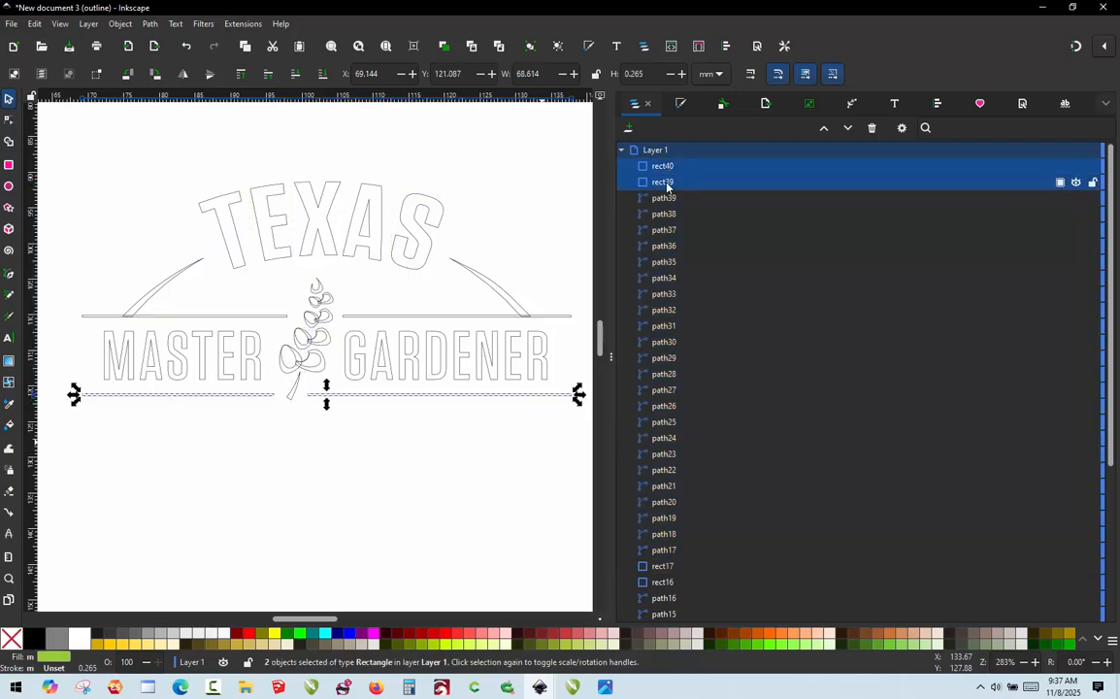
{"action": "left_click", "coordinate": [663, 565], "text": "ctrl"}
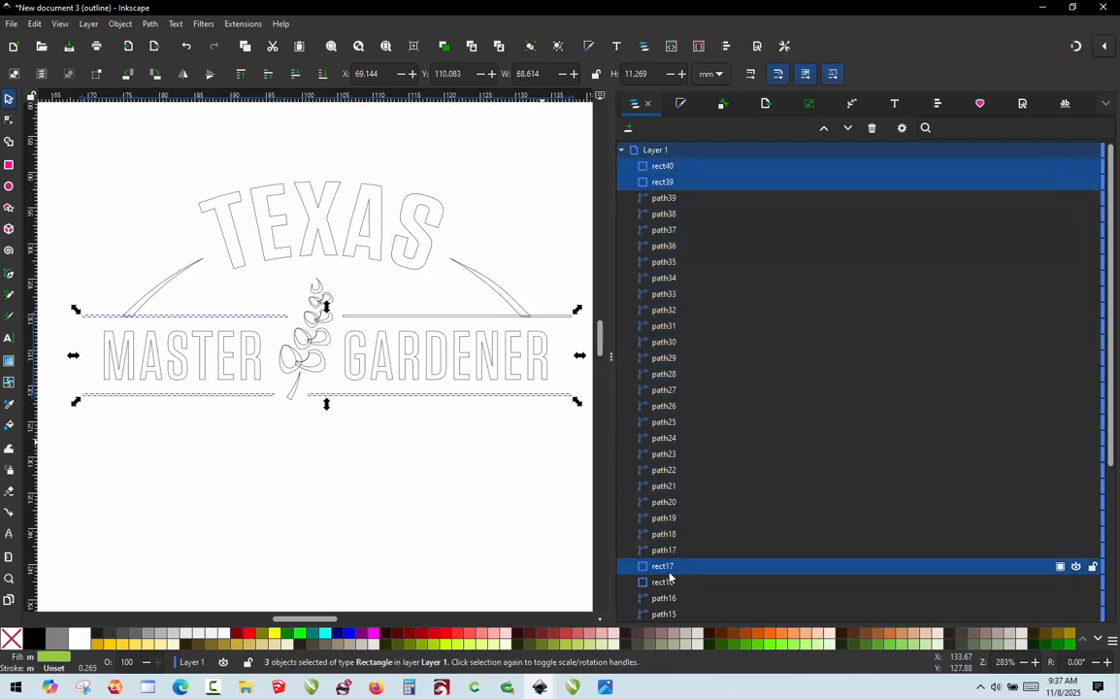
{"action": "left_click", "coordinate": [665, 582], "text": "ctrl"}
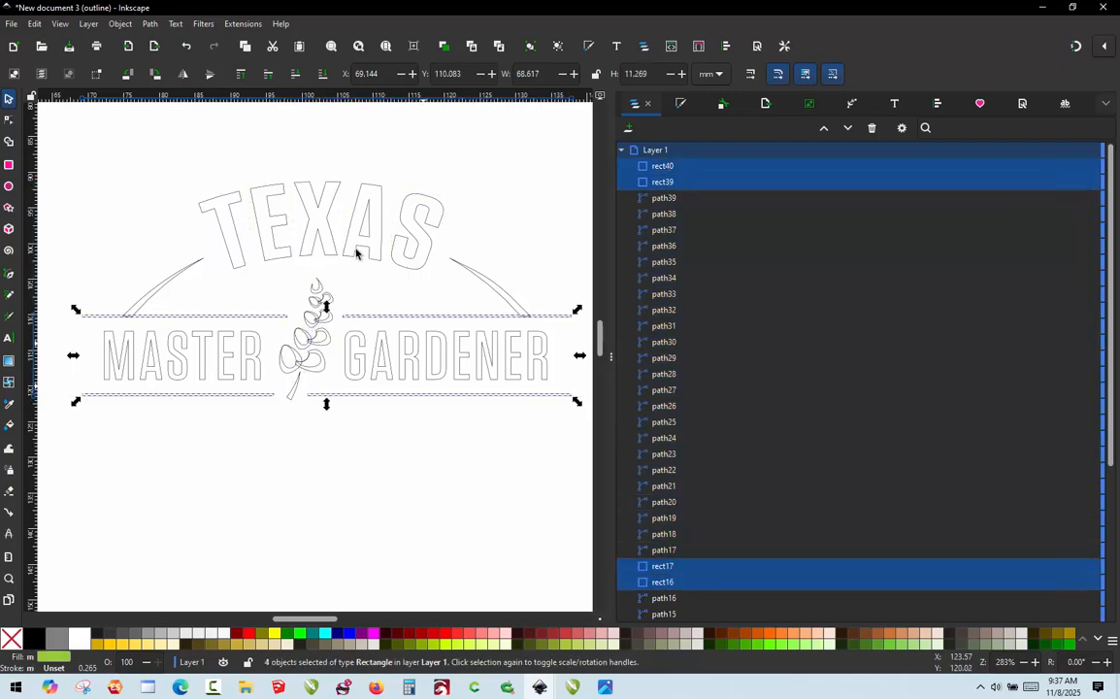
{"action": "left_click", "coordinate": [150, 23]}
{"action": "left_click", "coordinate": [164, 40]}
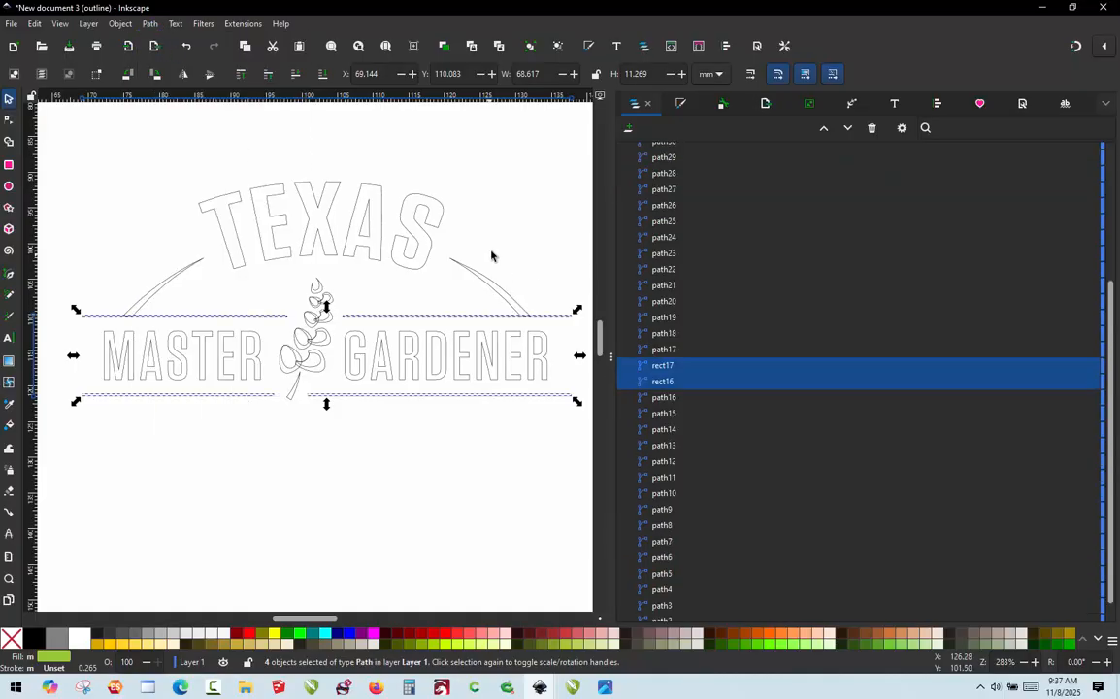
{"action": "left_click", "coordinate": [493, 257]}
Step: Fill all TEXAS and MASTER GARDENER letters with red, return the canvas to normal display mode, and clear the selection
{"action": "scroll", "coordinate": [492, 256], "scroll_direction": "down", "scroll_amount": 2}
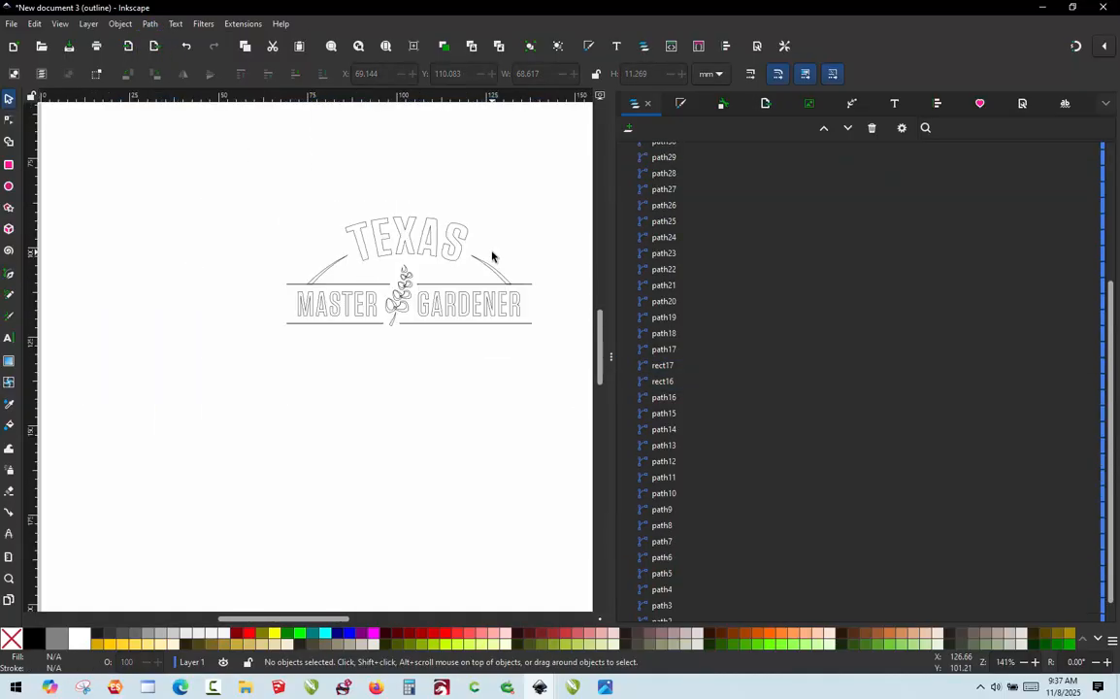
{"action": "scroll", "coordinate": [492, 256], "scroll_direction": "up", "scroll_amount": 1}
{"action": "left_click_drag", "start_coordinate": [497, 155], "coordinate": [248, 271]}
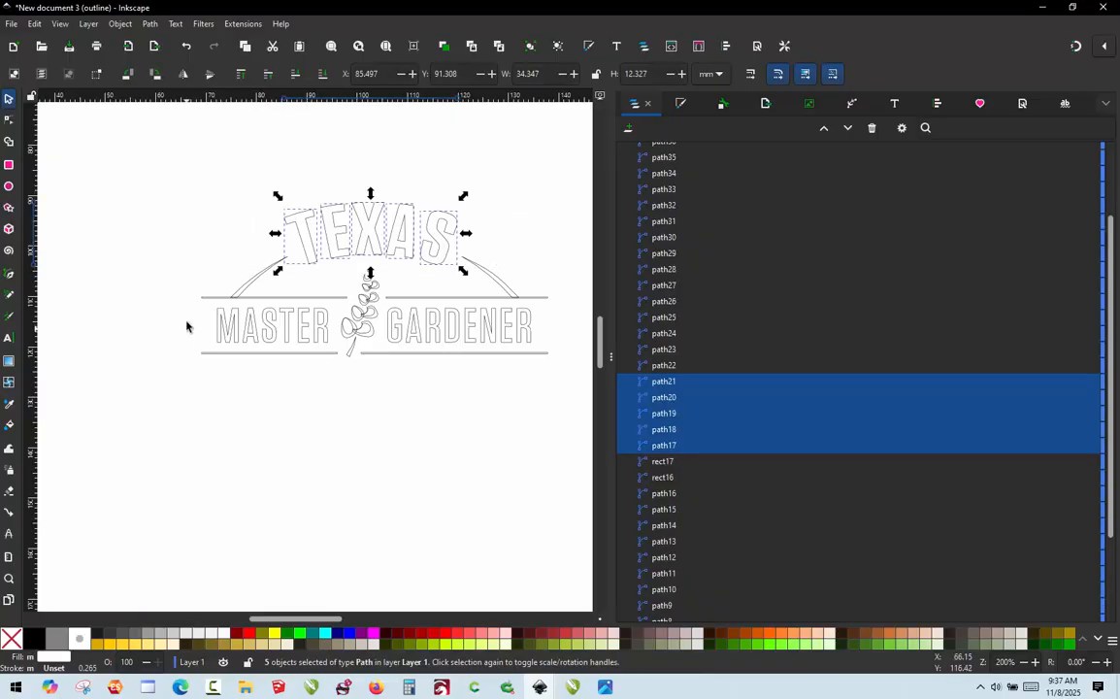
{"action": "left_click_drag", "start_coordinate": [184, 303], "coordinate": [333, 352]}
{"action": "left_click_drag", "start_coordinate": [560, 297], "coordinate": [361, 343]}
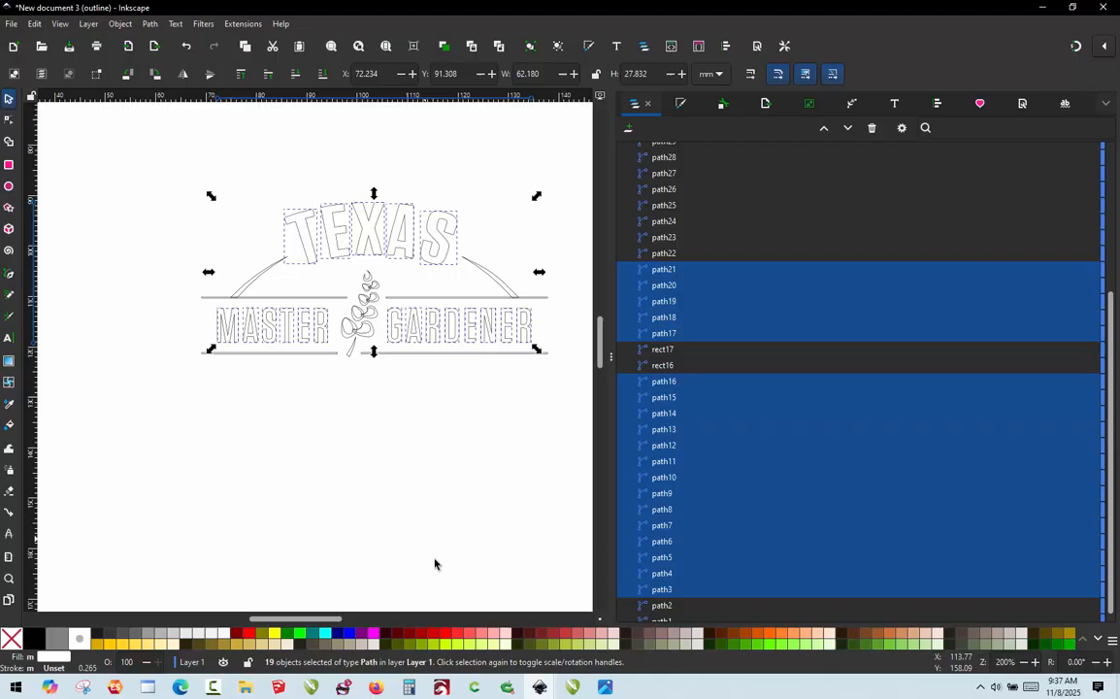
{"action": "left_click", "coordinate": [433, 633]}
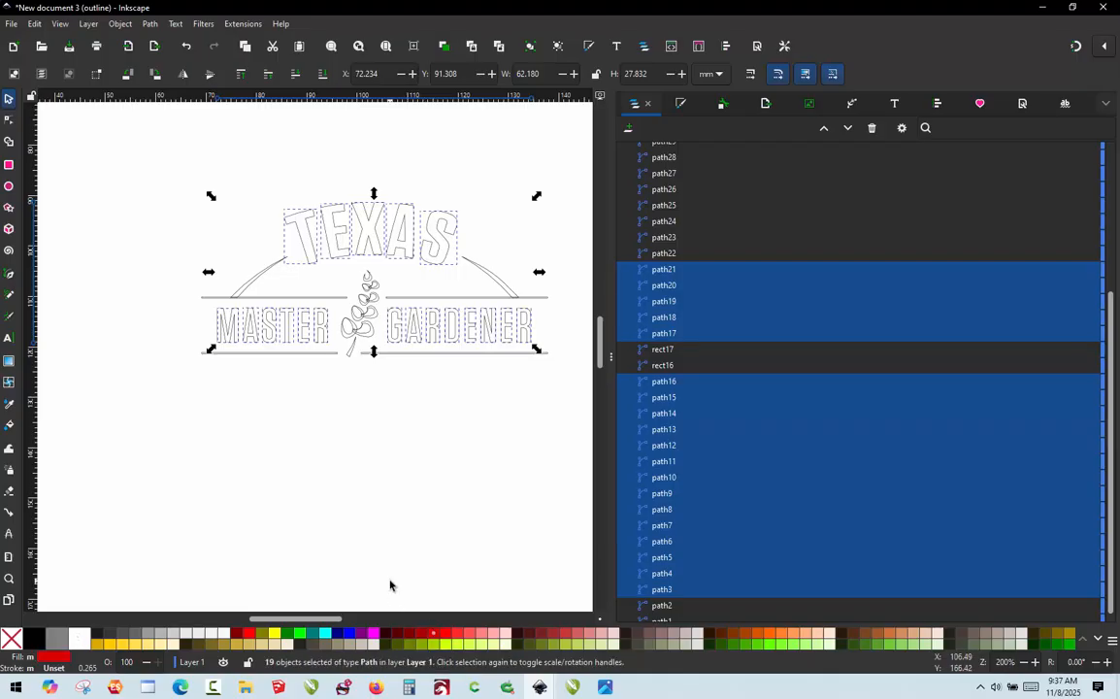
{"action": "key", "text": "ctrl+KP_5"}
{"action": "left_click", "coordinate": [195, 406]}
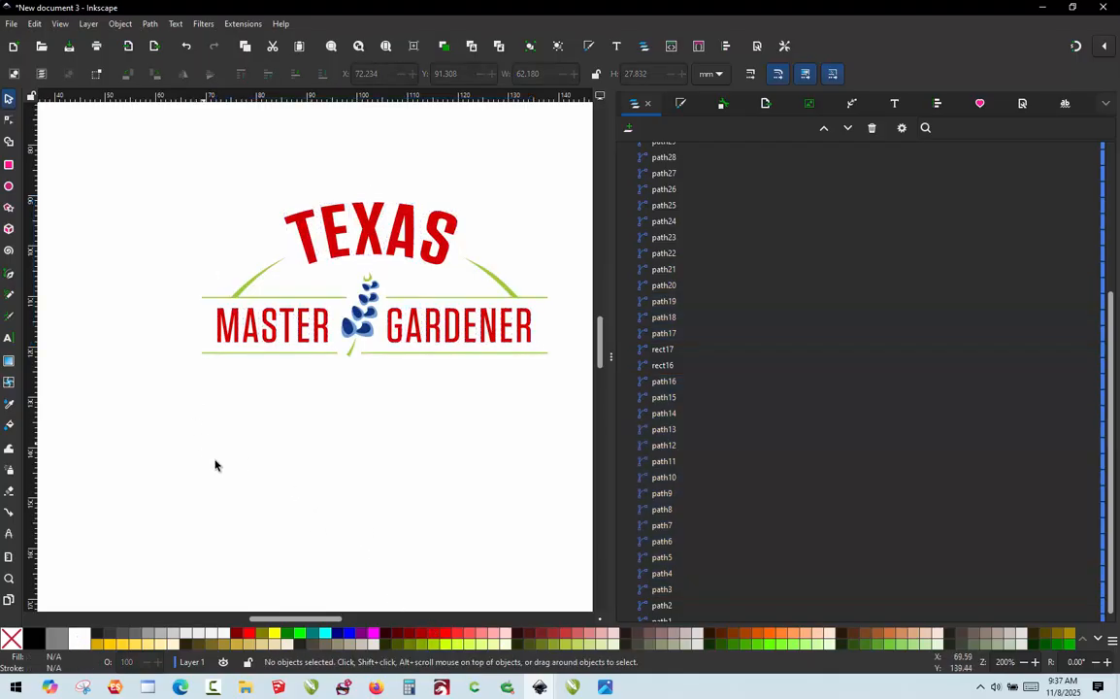
Step: Select the whole logo artwork and change the measurement unit to inches
{"action": "scroll", "coordinate": [268, 333], "scroll_direction": "up", "scroll_amount": 3}
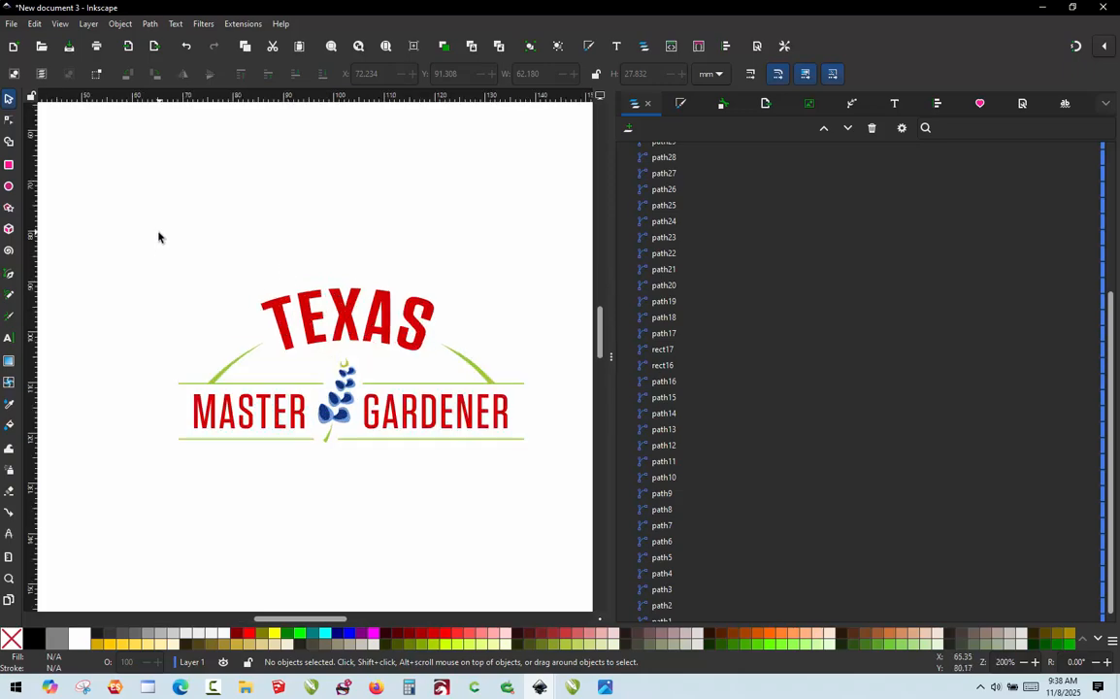
{"action": "left_click_drag", "start_coordinate": [138, 240], "coordinate": [518, 427]}
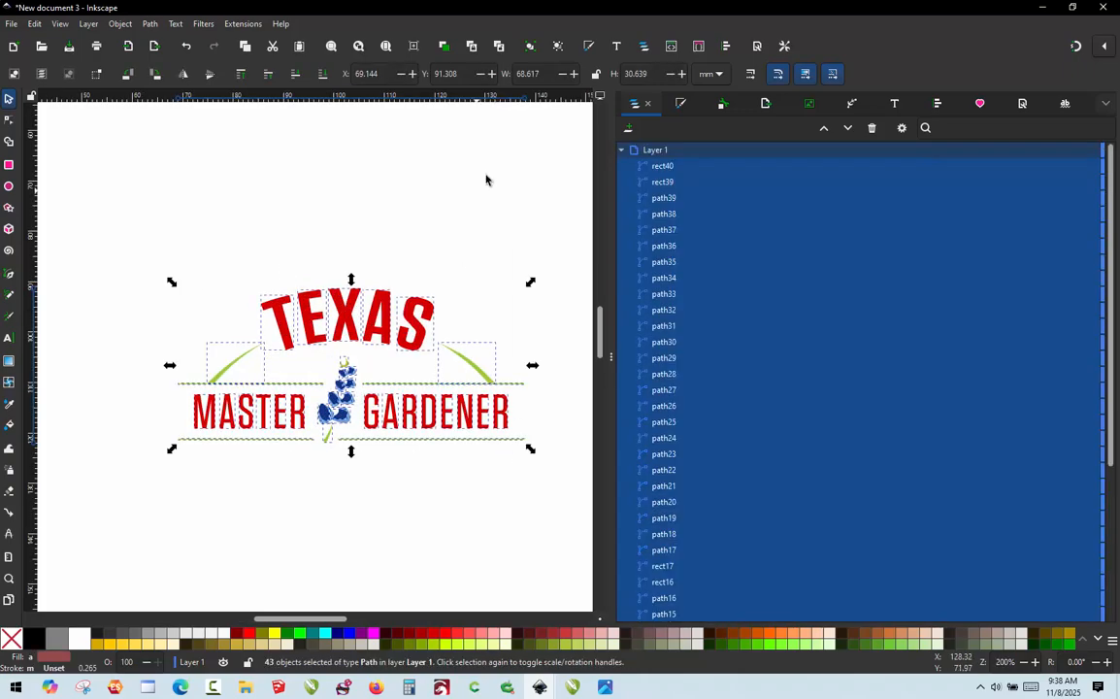
{"action": "left_click", "coordinate": [719, 78]}
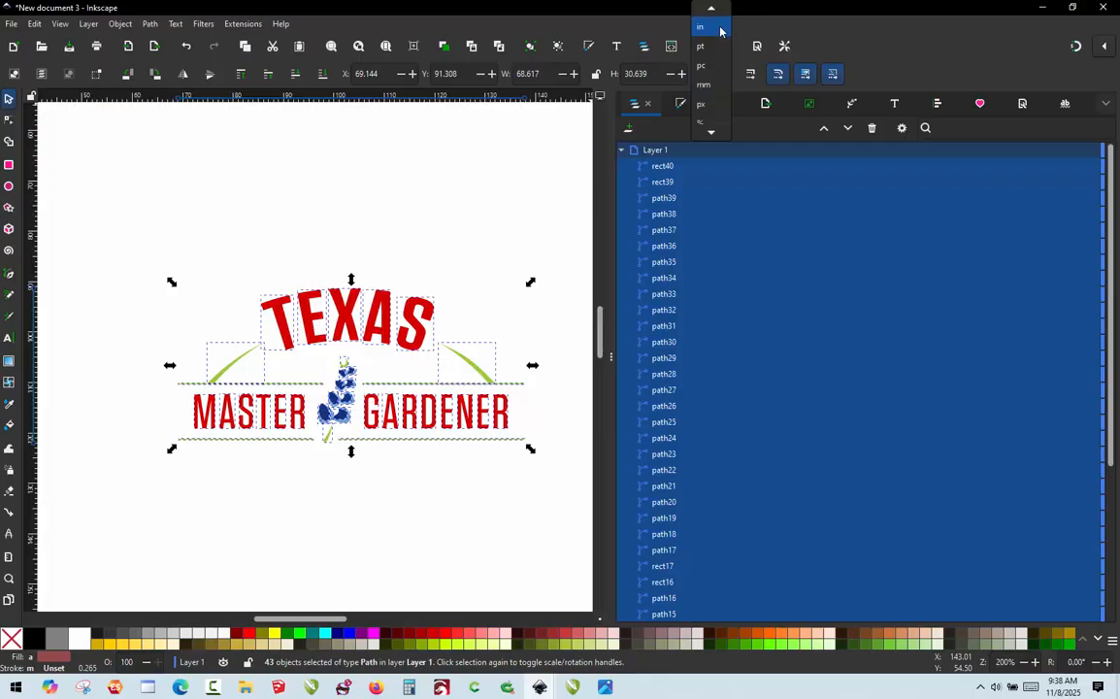
{"action": "left_click", "coordinate": [721, 30]}
Step: Try setting the artwork's width to 4 in with its proportions unlocked
{"action": "triple_click", "coordinate": [648, 74]}
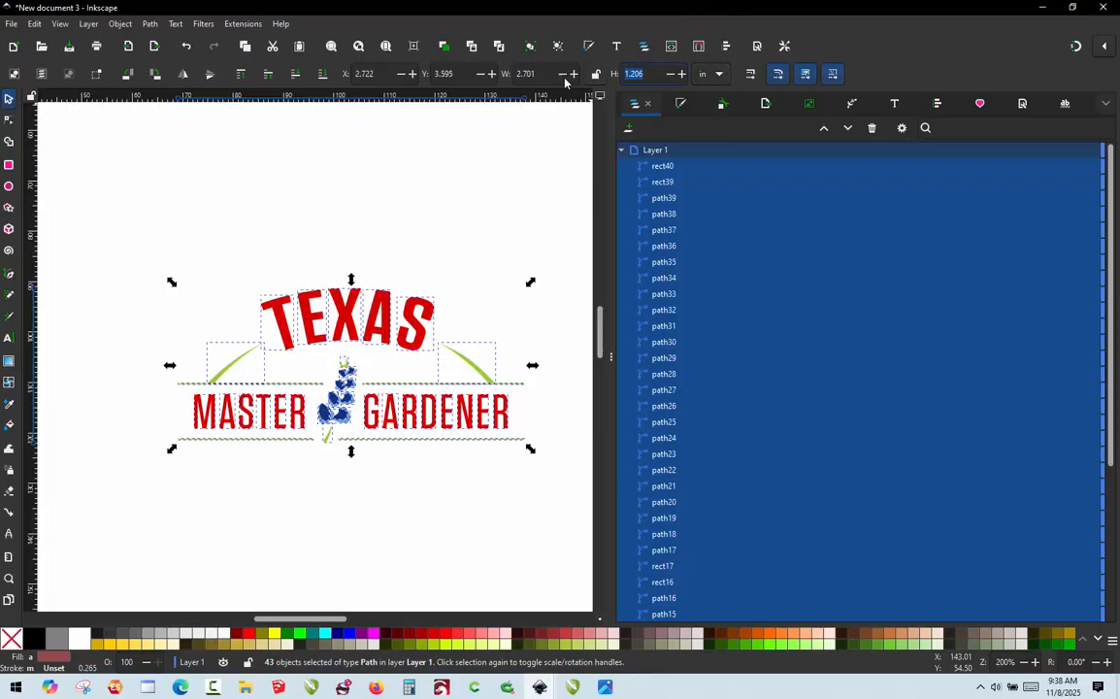
{"action": "triple_click", "coordinate": [525, 74]}
{"action": "type", "text": "4"}
{"action": "key", "text": "Return"}
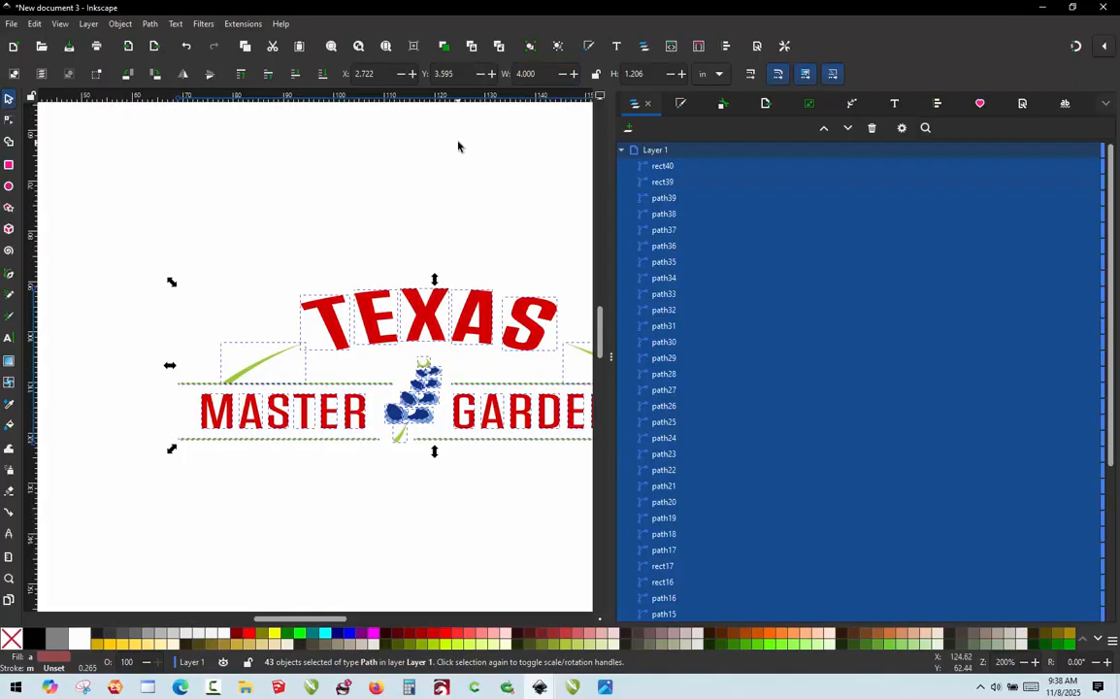
{"action": "key", "text": "ctrl+z"}
Step: Lock the width-to-height ratio, set the artwork's width to 4 in, and clear the selection
{"action": "left_click", "coordinate": [595, 74]}
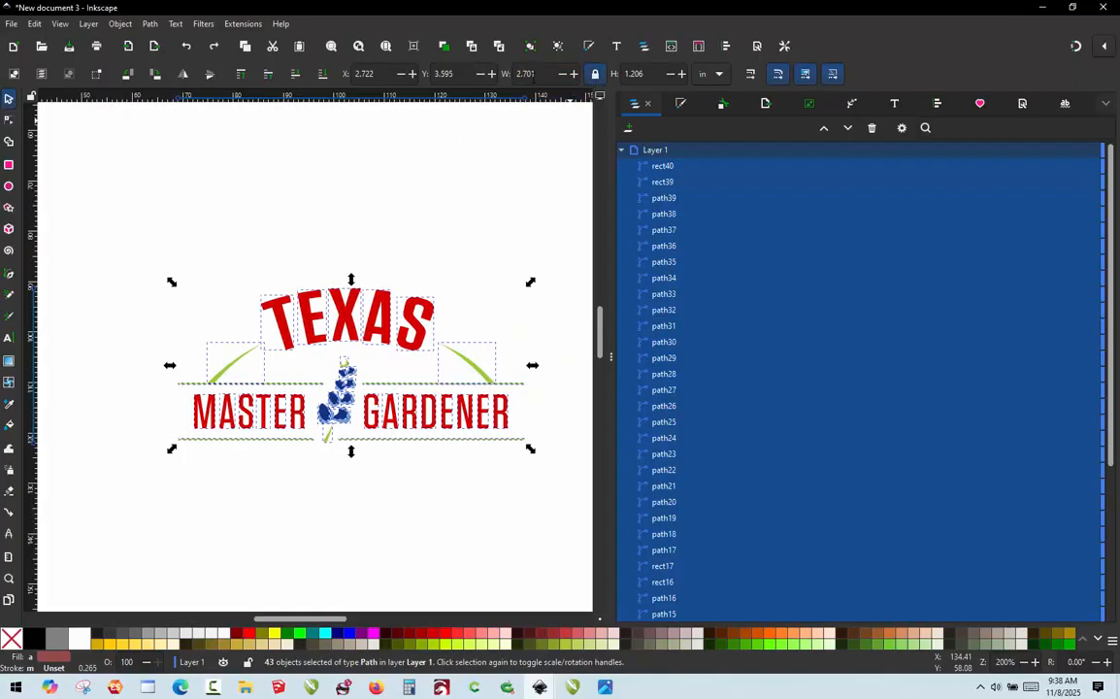
{"action": "type", "text": "4"}
{"action": "key", "text": "Return"}
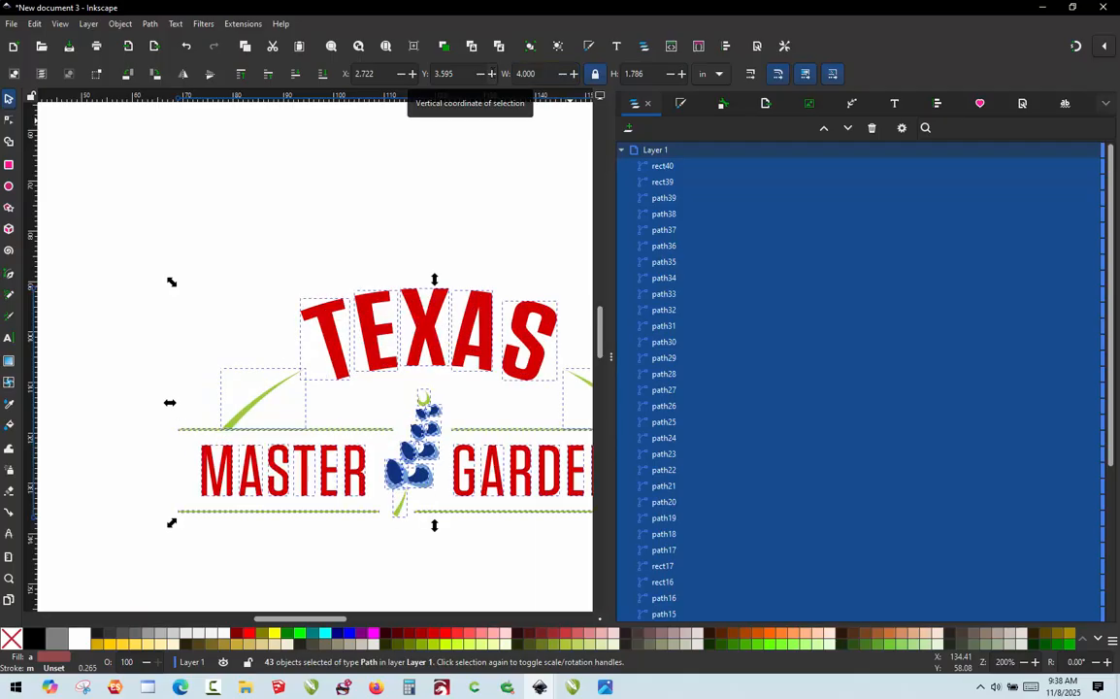
{"action": "scroll", "coordinate": [183, 206], "scroll_direction": "down", "scroll_amount": 2}
{"action": "scroll", "coordinate": [303, 384], "scroll_direction": "up", "scroll_amount": 1}
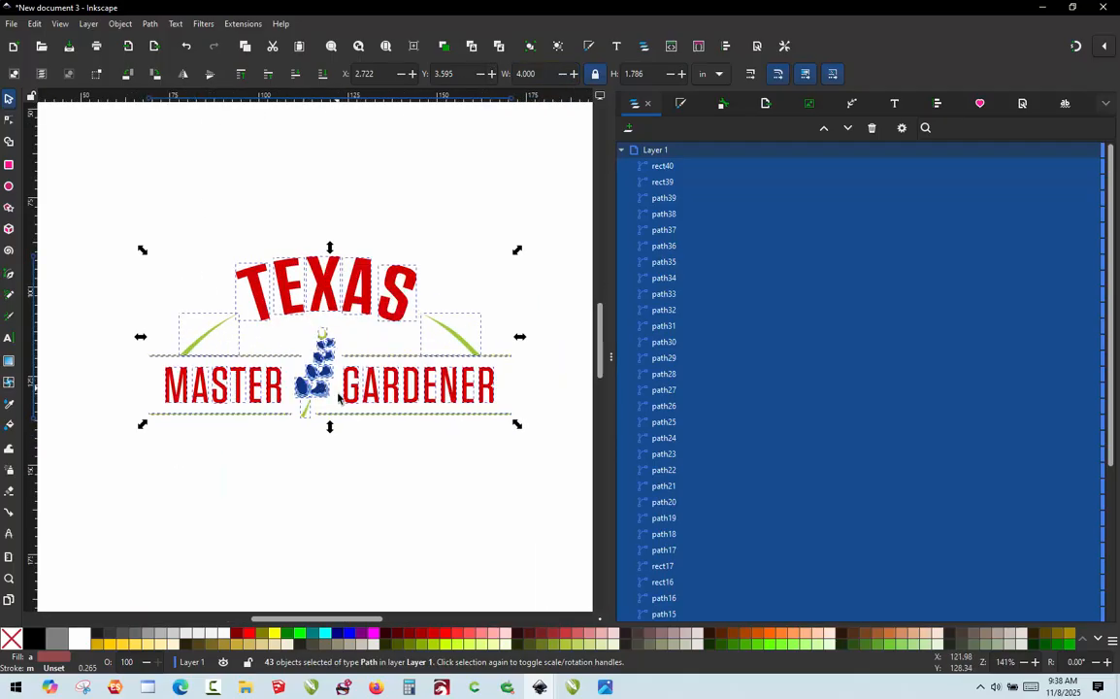
{"action": "left_click", "coordinate": [345, 523]}
Step: Select the green line above GARDENER and change the measurement unit to millimetres
{"action": "scroll", "coordinate": [388, 398], "scroll_direction": "up", "scroll_amount": 1}
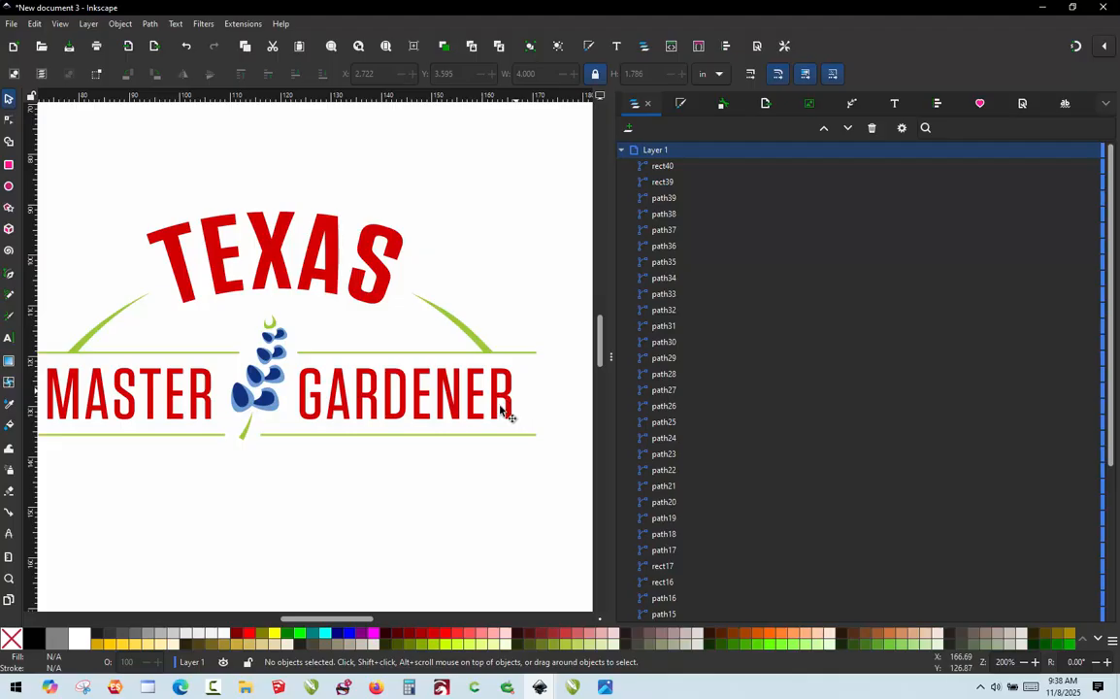
{"action": "scroll", "coordinate": [509, 403], "scroll_direction": "down", "scroll_amount": 2}
{"action": "scroll", "coordinate": [398, 424], "scroll_direction": "up", "scroll_amount": 1}
{"action": "scroll", "coordinate": [398, 422], "scroll_direction": "up", "scroll_amount": 1}
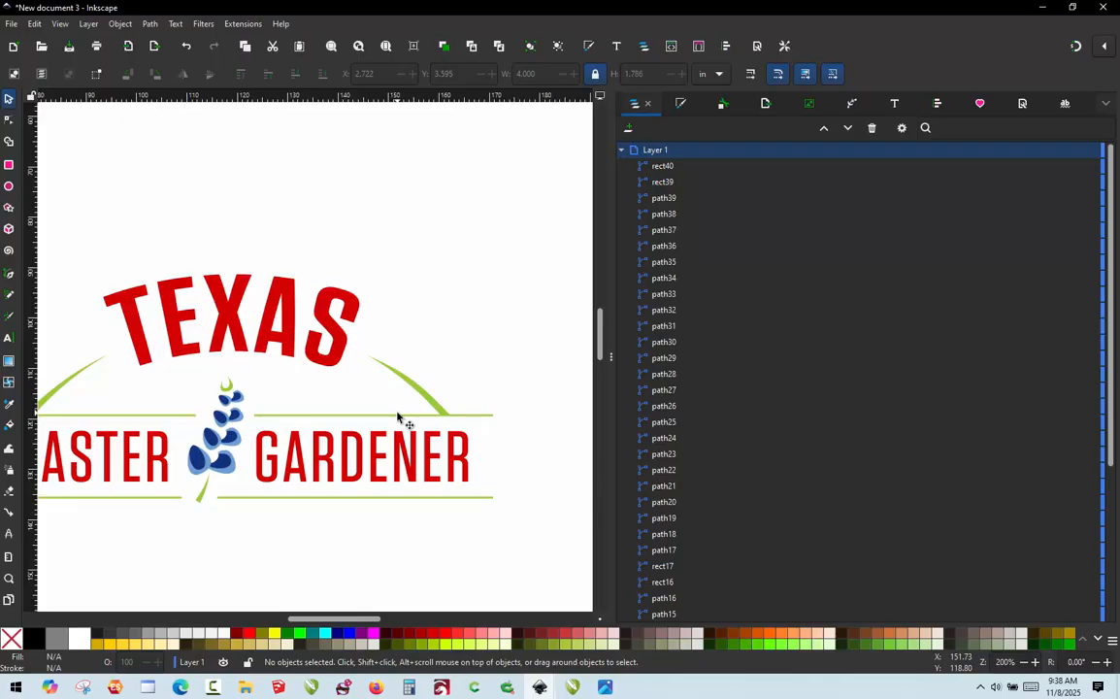
{"action": "scroll", "coordinate": [274, 430], "scroll_direction": "up", "scroll_amount": 1}
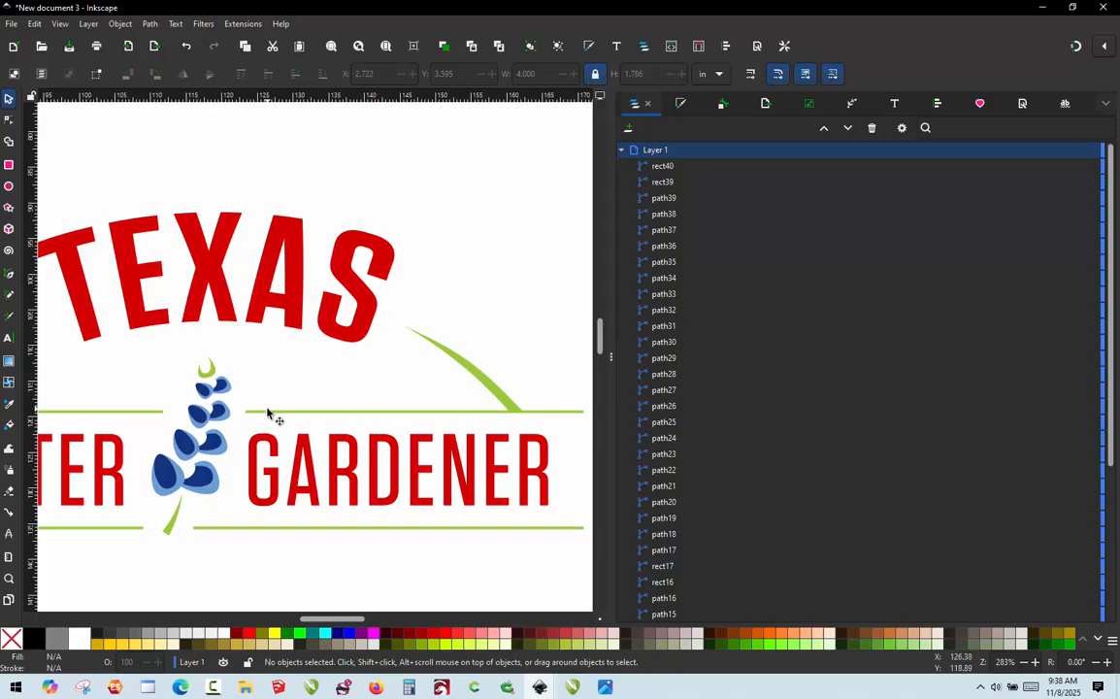
{"action": "scroll", "coordinate": [529, 437], "scroll_direction": "up", "scroll_amount": 2}
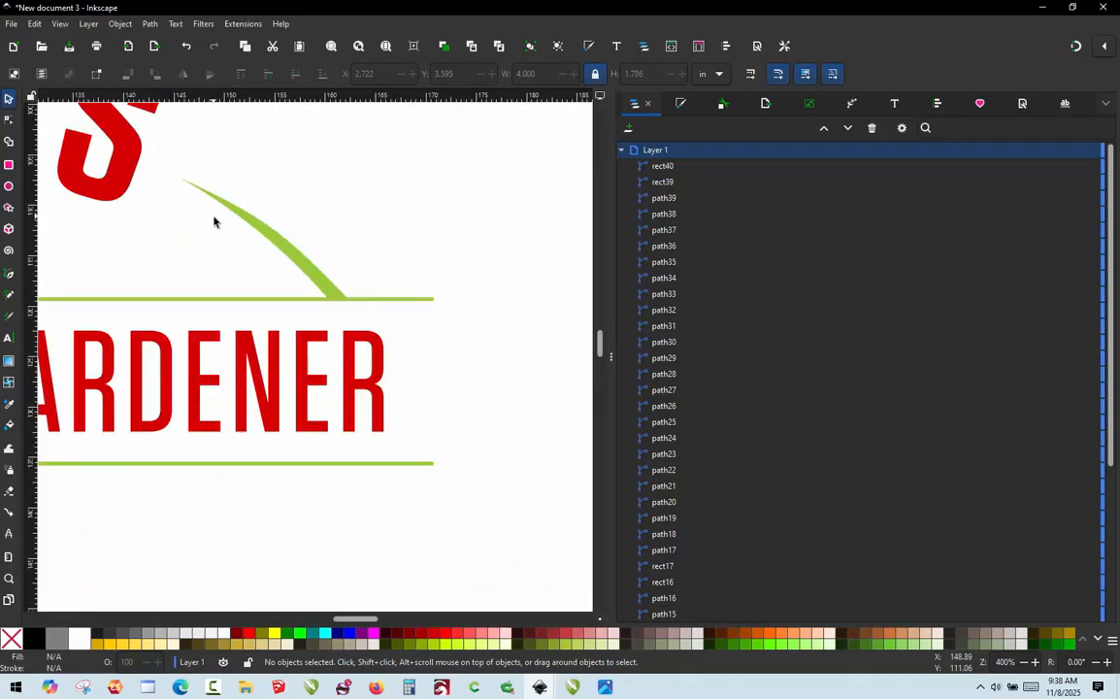
{"action": "left_click", "coordinate": [397, 303]}
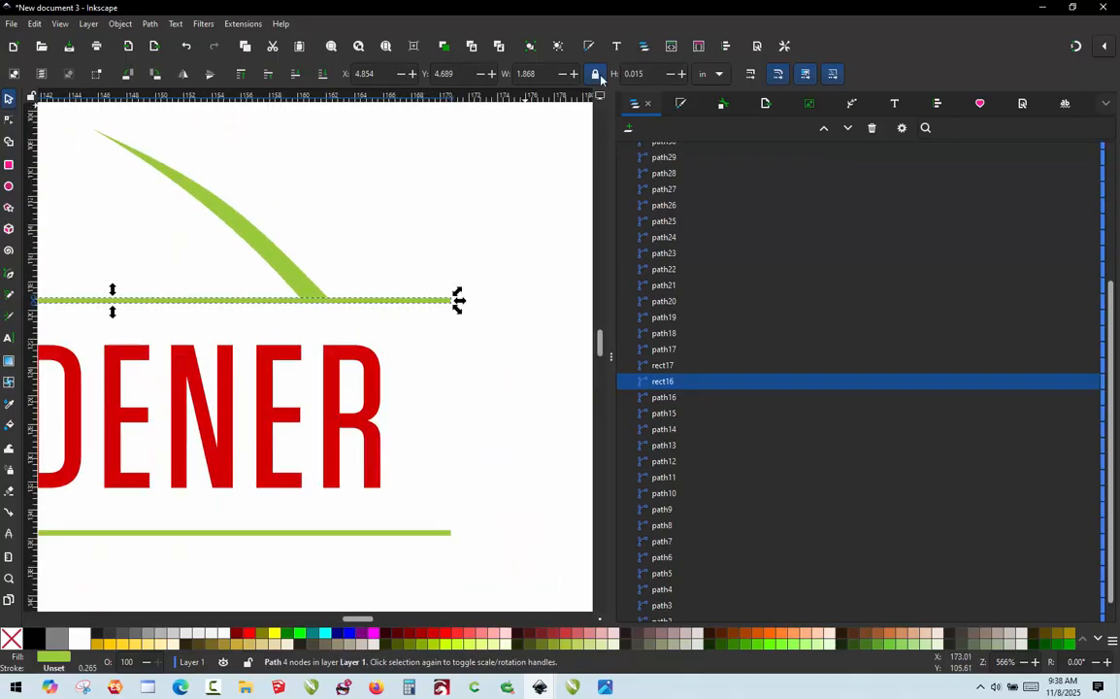
{"action": "left_click", "coordinate": [720, 74]}
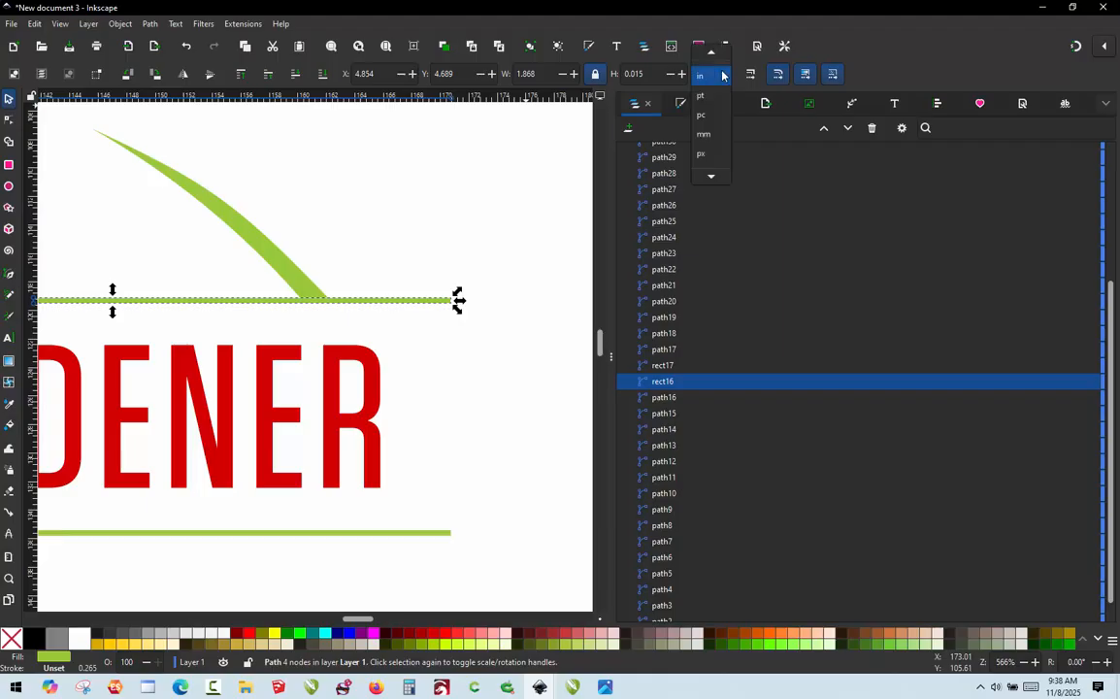
{"action": "left_click", "coordinate": [703, 134]}
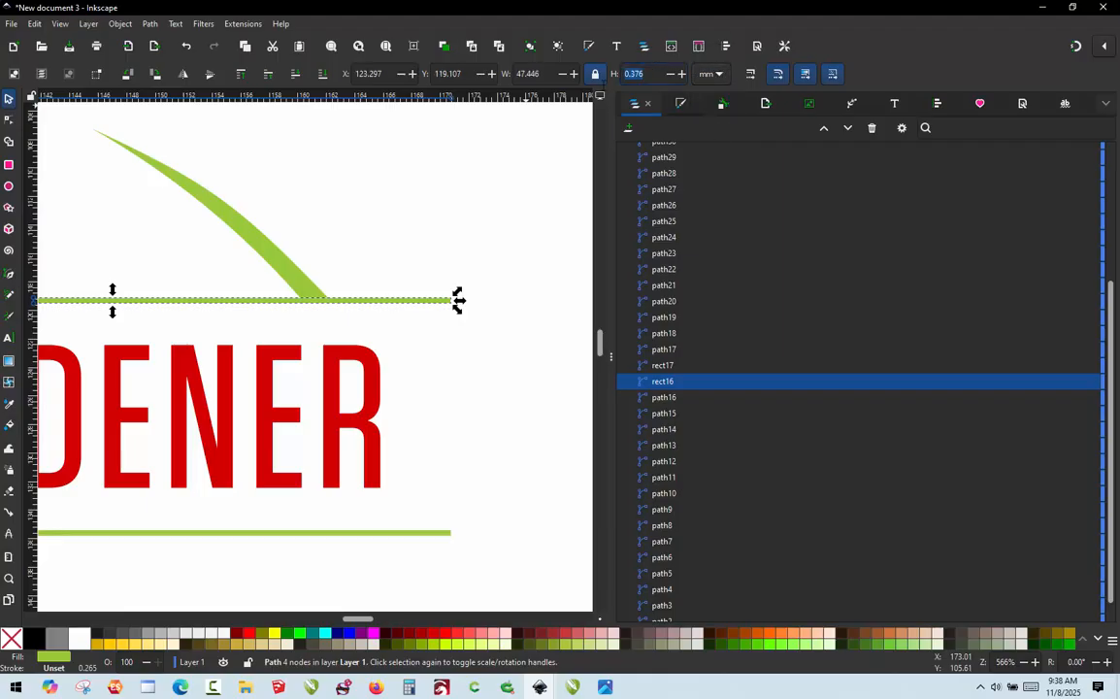
Step: Try setting the height of the line above GARDENER to 1.5 mm with its proportions locked
{"action": "type", "text": "1.5"}
{"action": "key", "text": "Return"}
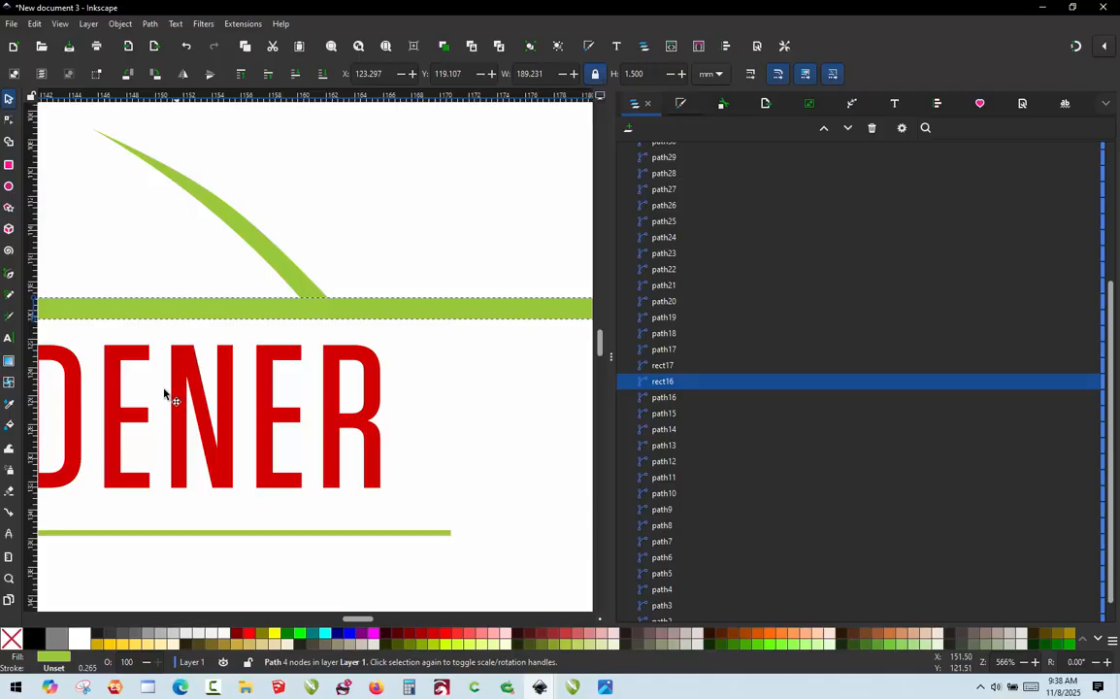
{"action": "key", "text": "ctrl+z"}
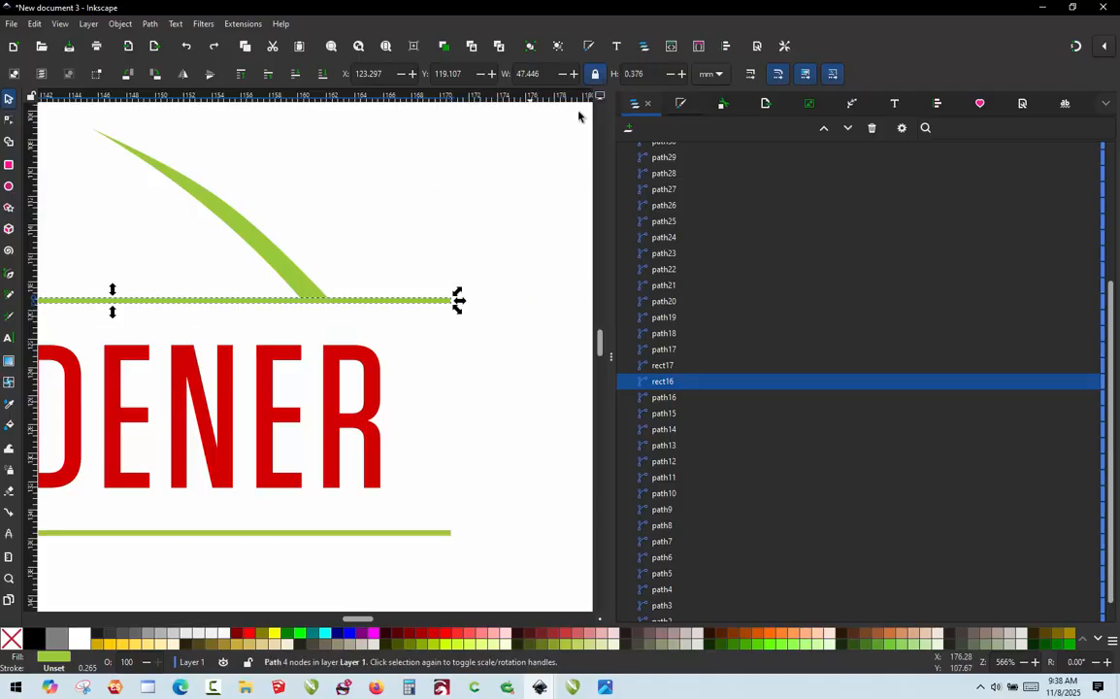
Step: Unlock the proportions, set the height of the line above GARDENER to 1.5 mm, and clear the selection
{"action": "left_click", "coordinate": [631, 74]}
{"action": "type", "text": "1.5"}
{"action": "key", "text": "Return"}
{"action": "scroll", "coordinate": [587, 272], "scroll_direction": "down", "scroll_amount": 1}
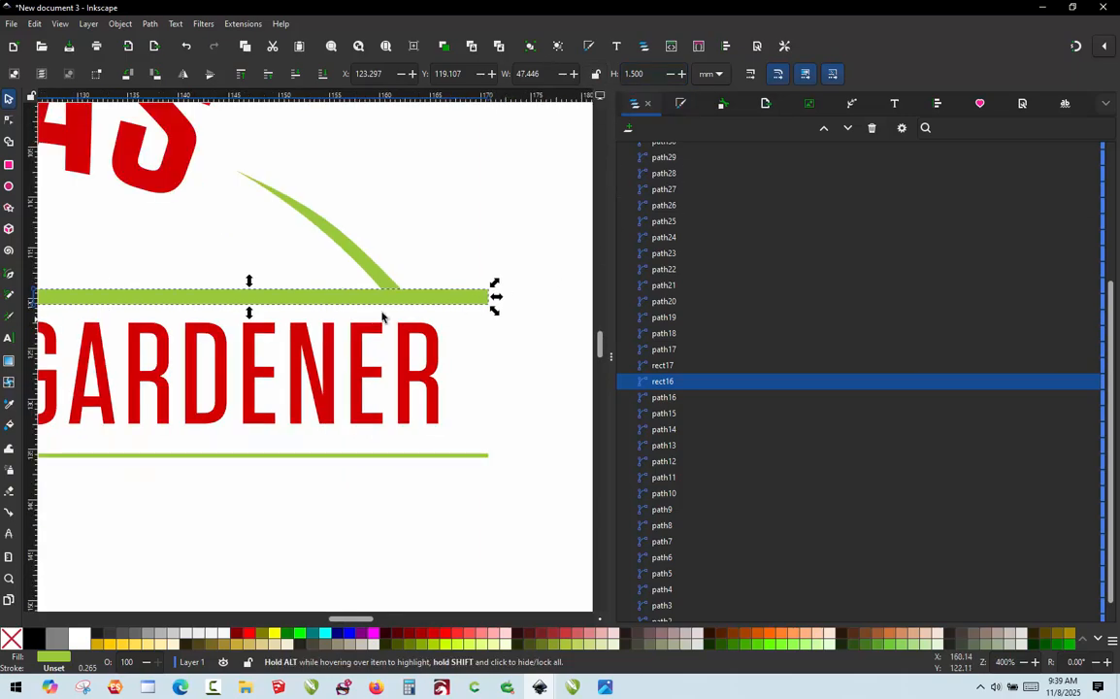
{"action": "scroll", "coordinate": [382, 317], "scroll_direction": "down", "scroll_amount": 1}
{"action": "scroll", "coordinate": [141, 309], "scroll_direction": "up", "scroll_amount": 1}
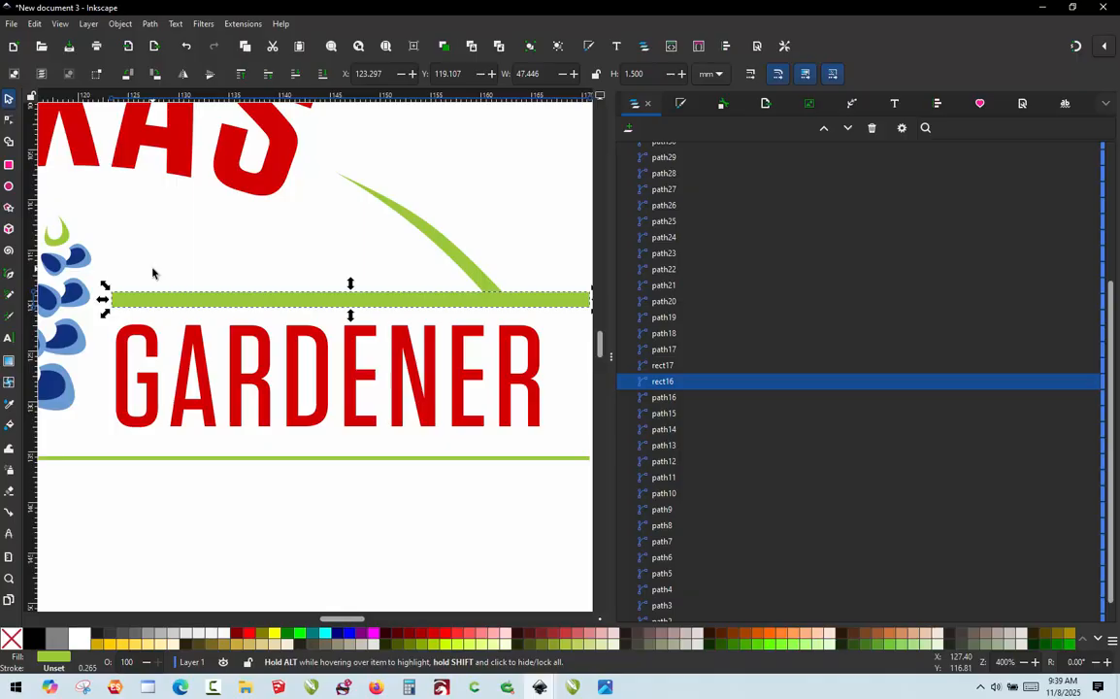
{"action": "left_click", "coordinate": [153, 272]}
{"action": "scroll", "coordinate": [152, 273], "scroll_direction": "up", "scroll_amount": 4}
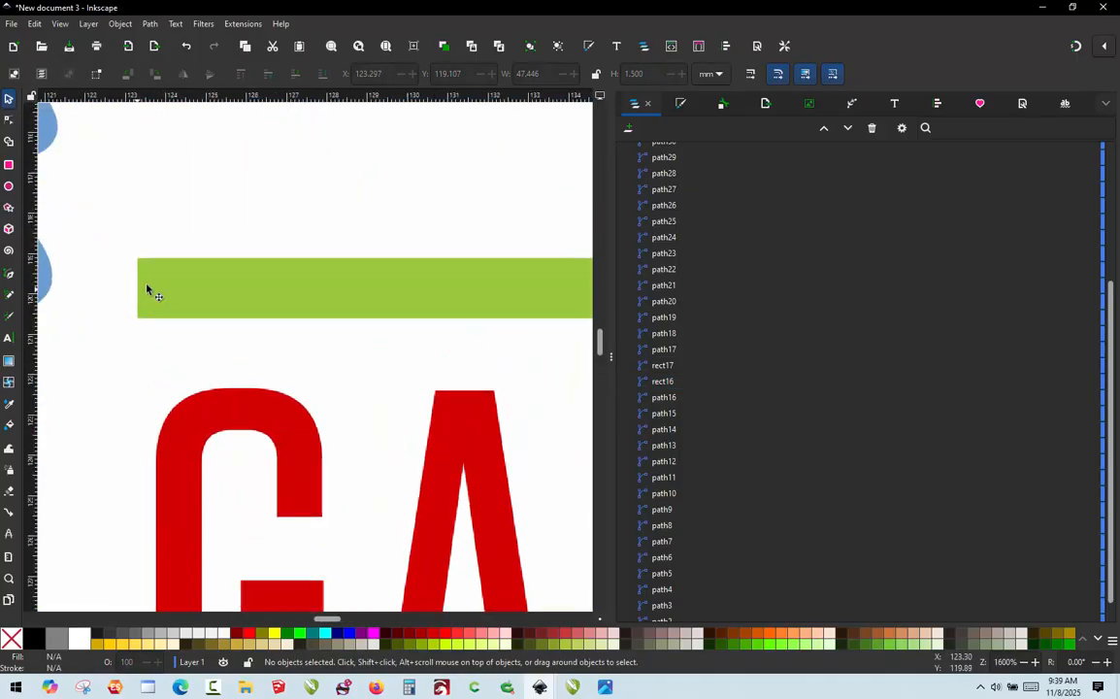
Step: Delete the two short end segments of the line above GARDENER, leaving two separate parallel rails
{"action": "double_click", "coordinate": [152, 289]}
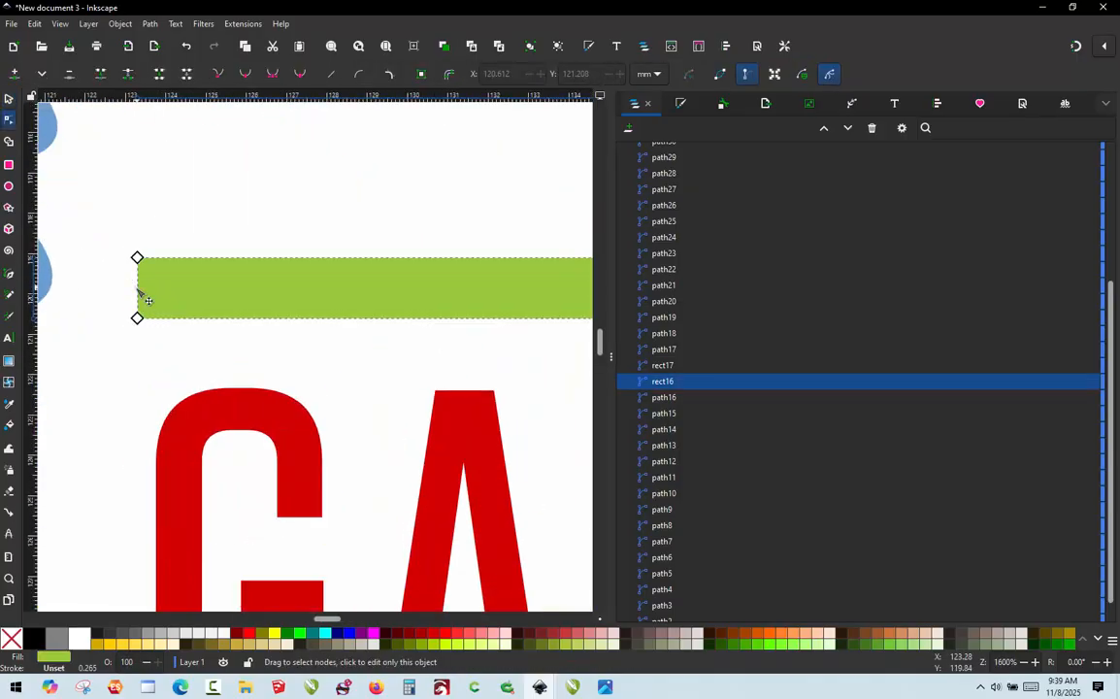
{"action": "left_click", "coordinate": [139, 290]}
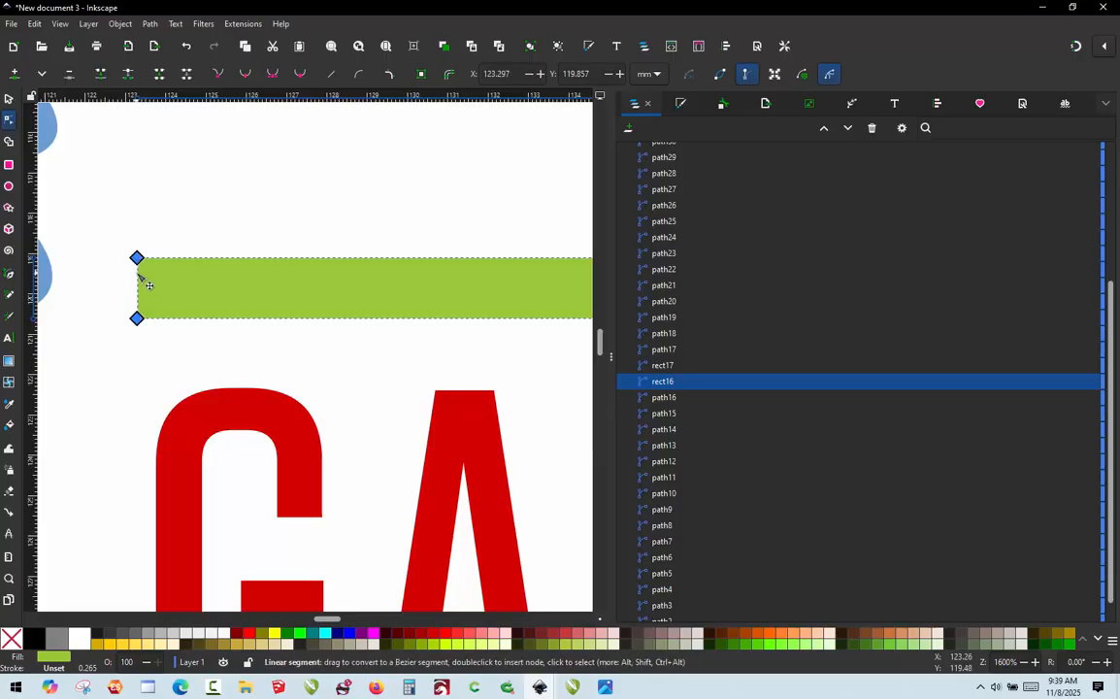
{"action": "left_click", "coordinate": [115, 305]}
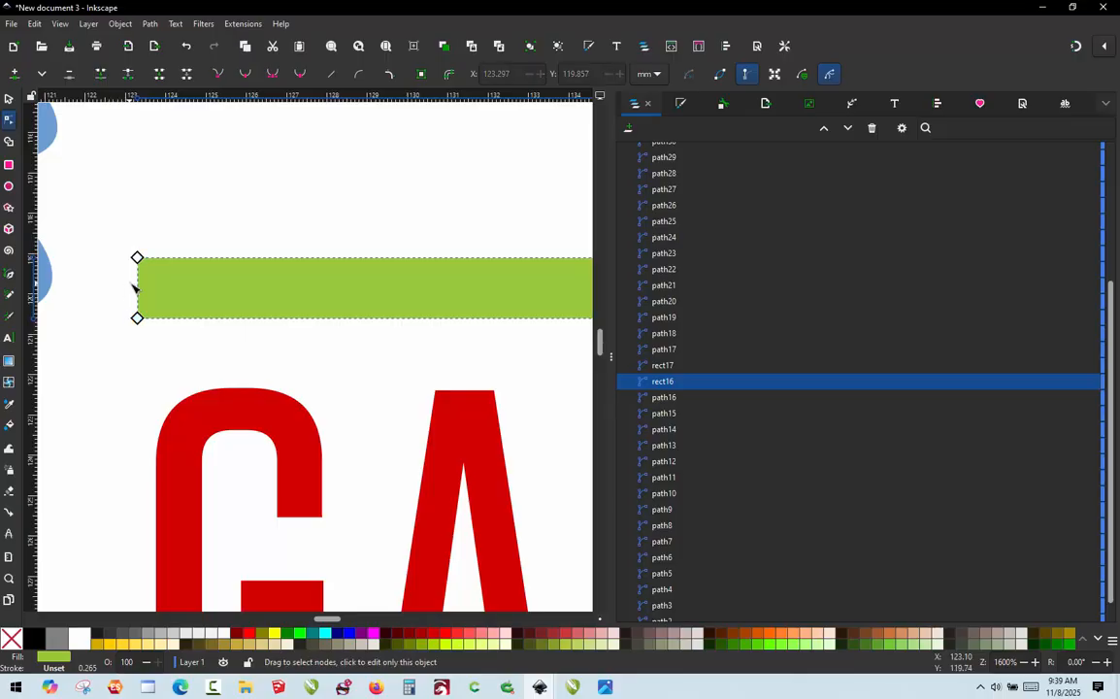
{"action": "left_click", "coordinate": [139, 292]}
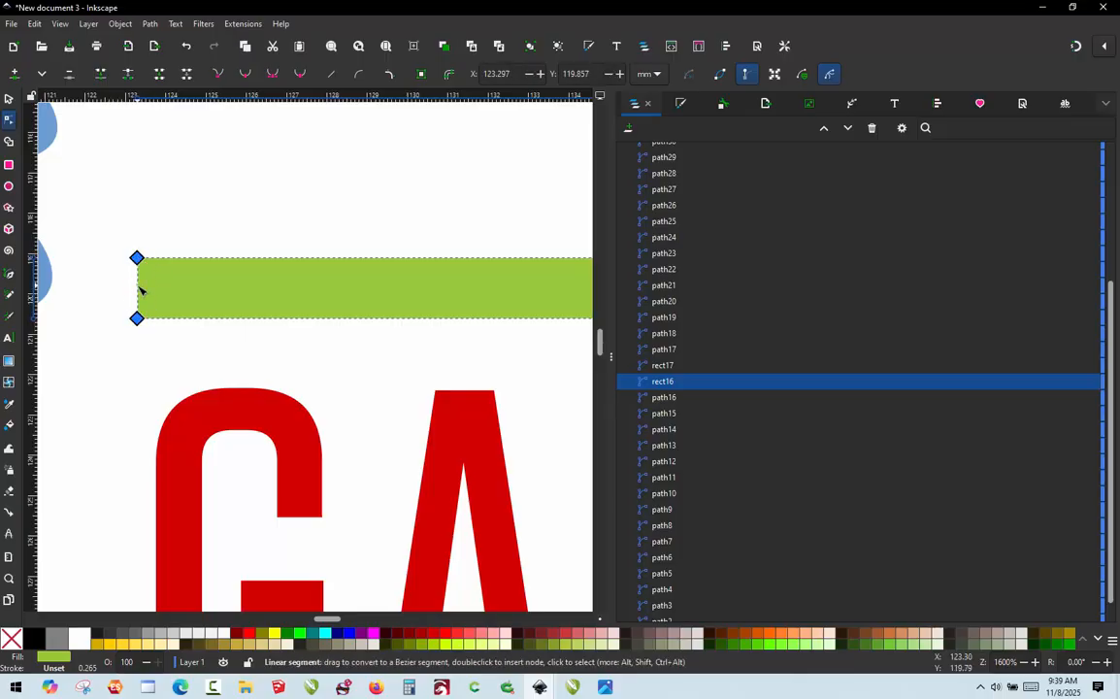
{"action": "key", "text": "alt"}
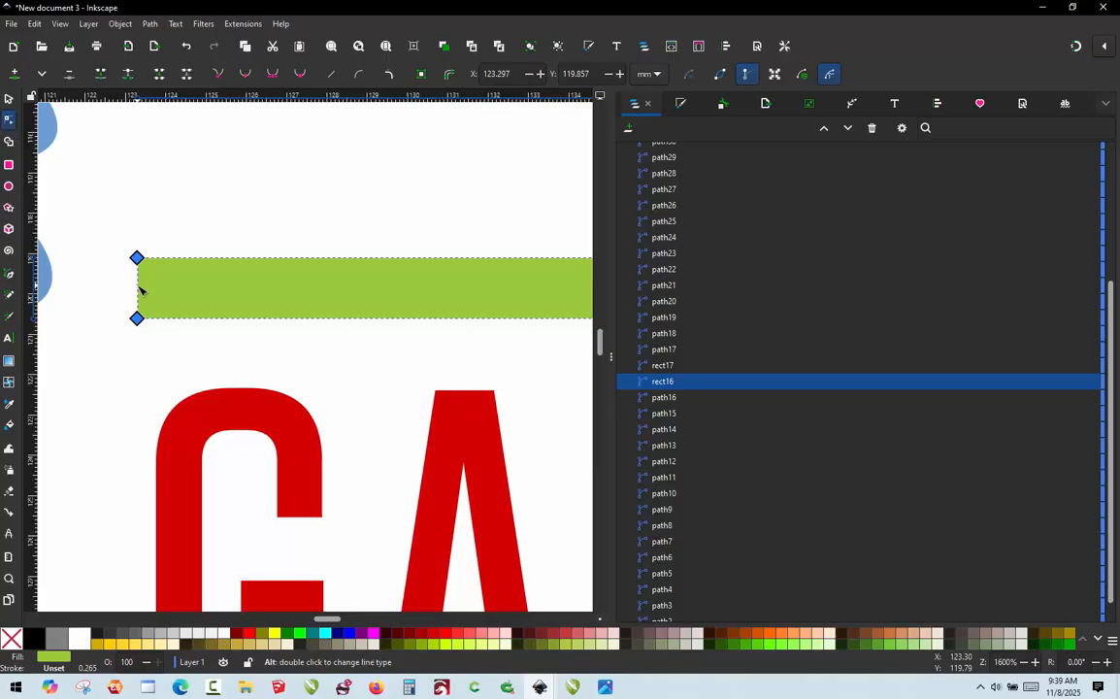
{"action": "scroll", "coordinate": [126, 283], "scroll_direction": "down", "scroll_amount": 5}
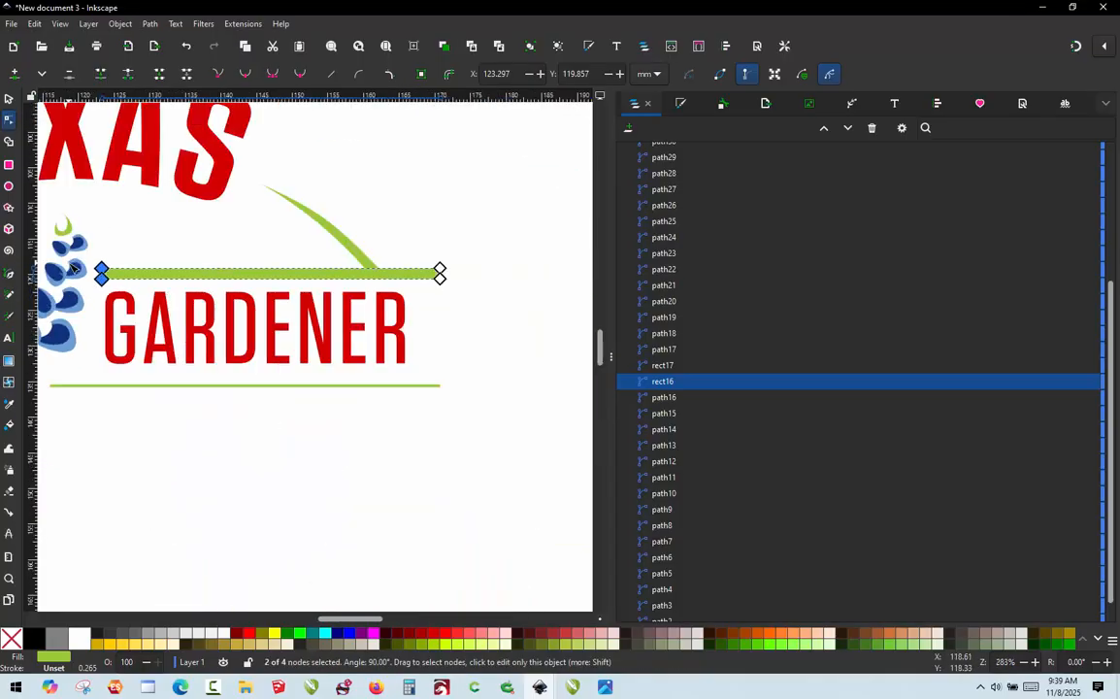
{"action": "scroll", "coordinate": [425, 263], "scroll_direction": "up", "scroll_amount": 6}
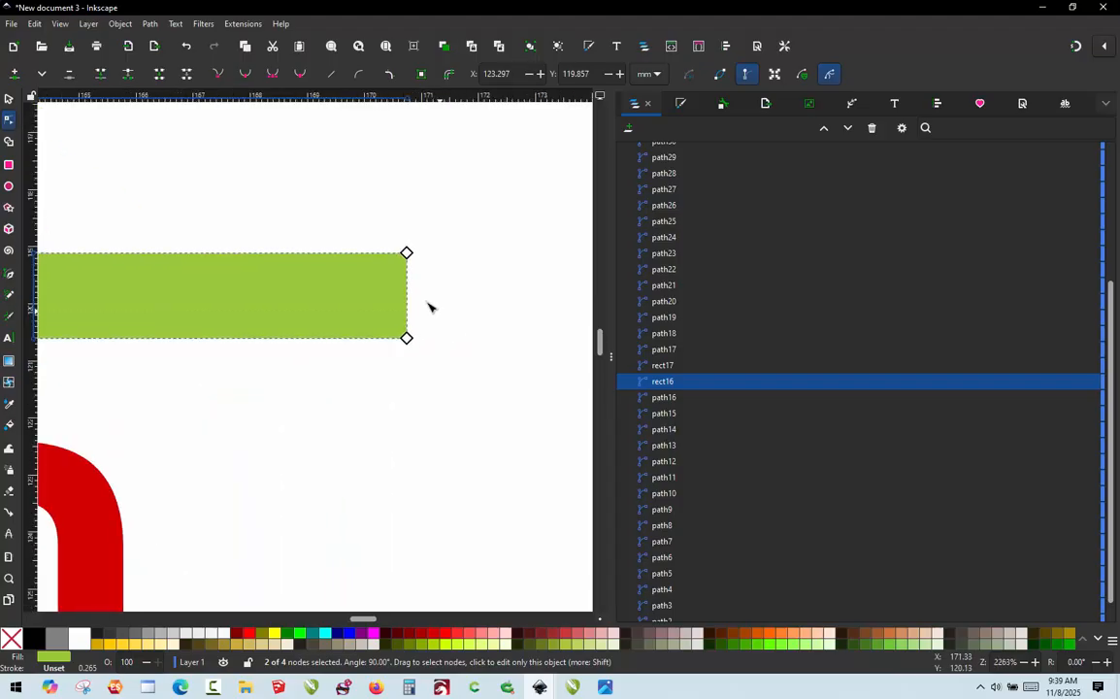
{"action": "left_click", "coordinate": [409, 292]}
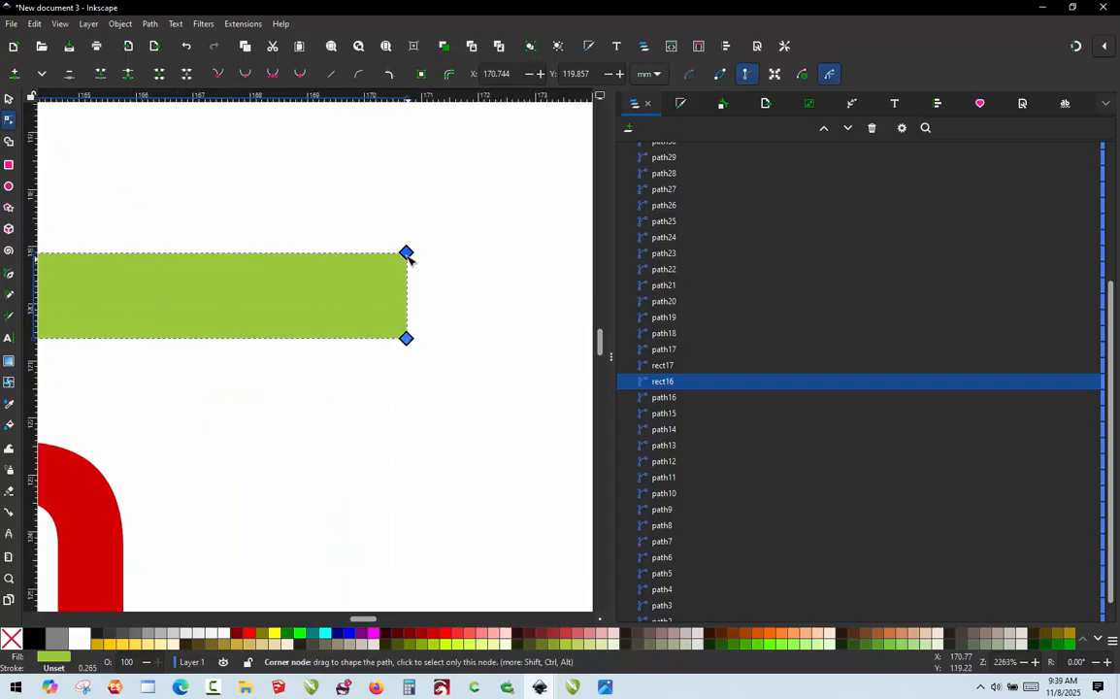
{"action": "left_click", "coordinate": [187, 76]}
Step: Give the rails above GARDENER a bright green stroke and enable Custom satin column in their embroidery parameters
{"action": "scroll", "coordinate": [462, 244], "scroll_direction": "down", "scroll_amount": 5}
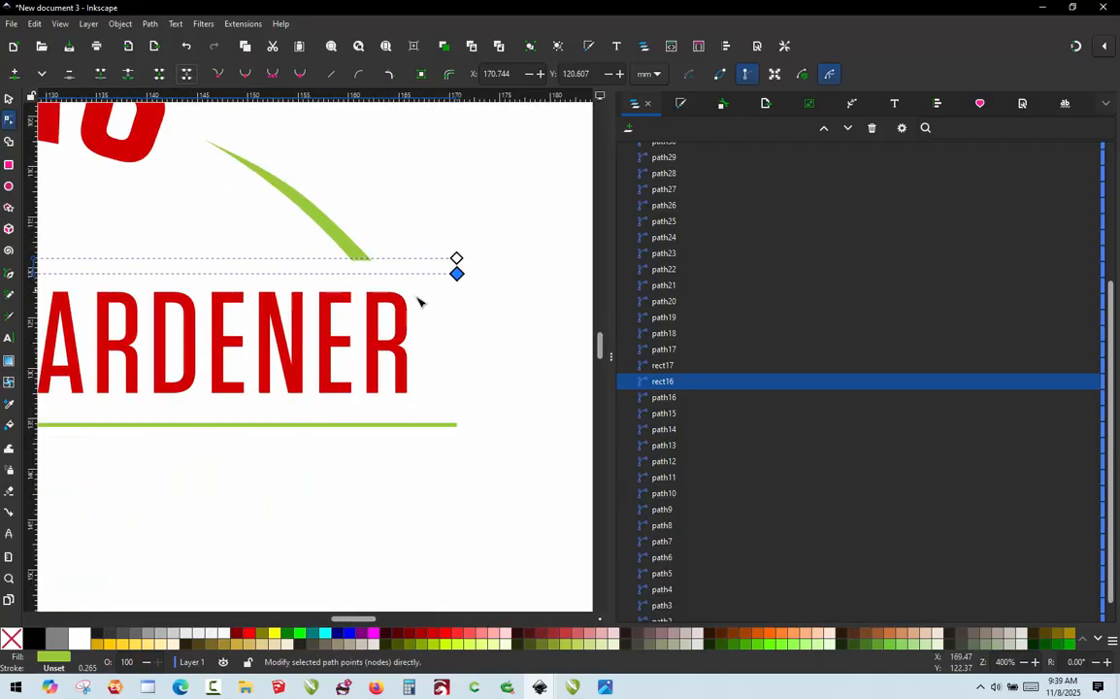
{"action": "scroll", "coordinate": [419, 302], "scroll_direction": "down", "scroll_amount": 2}
{"action": "scroll", "coordinate": [260, 281], "scroll_direction": "up", "scroll_amount": 1}
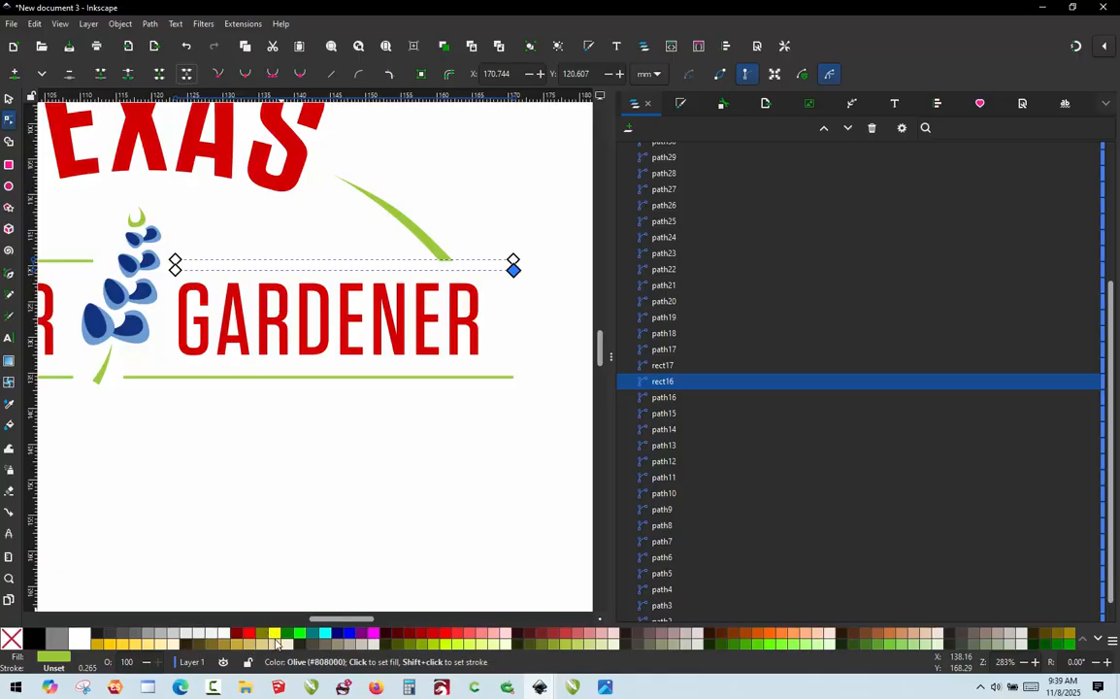
{"action": "left_click", "coordinate": [300, 633], "text": "shift"}
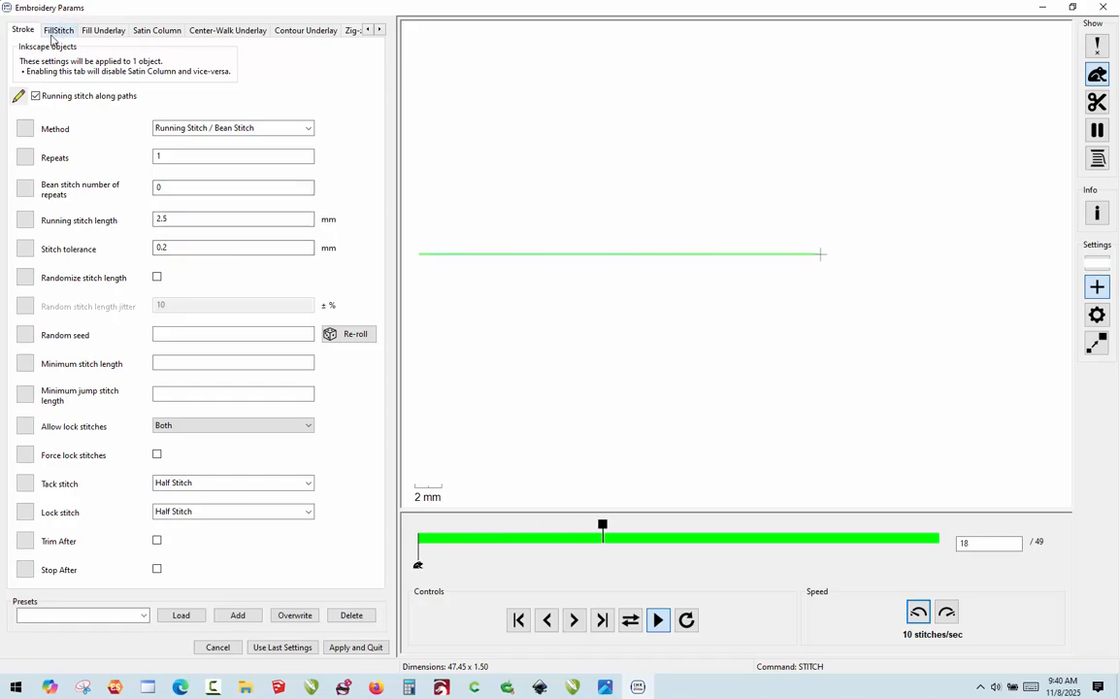
{"action": "left_click", "coordinate": [153, 31]}
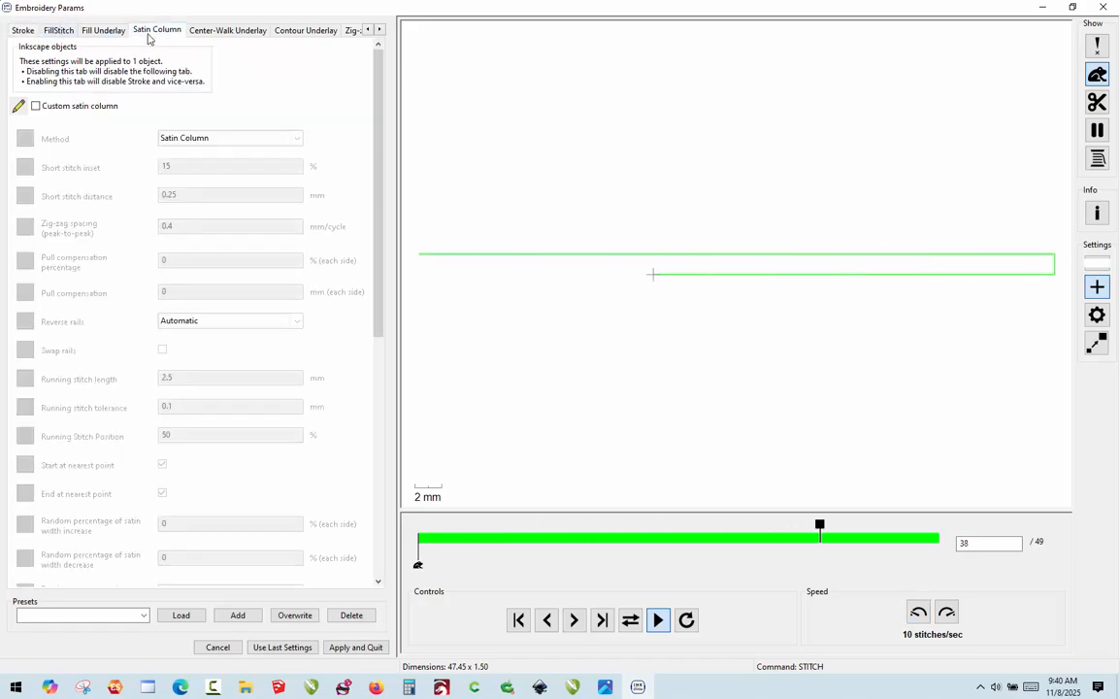
{"action": "left_click", "coordinate": [34, 107]}
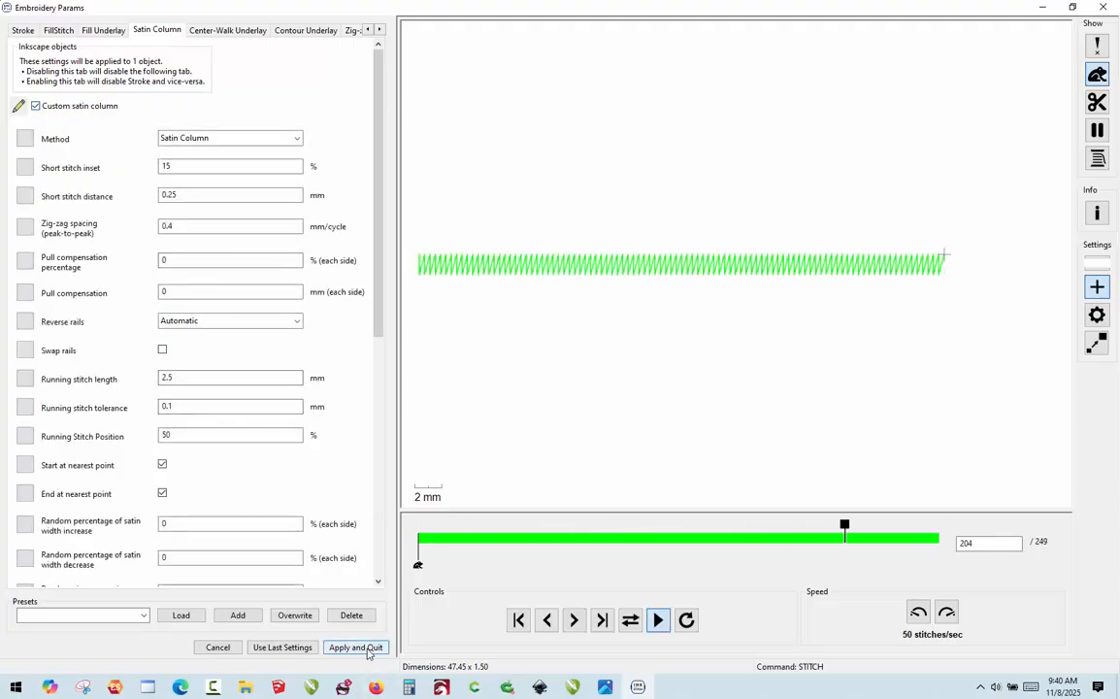
{"action": "left_click", "coordinate": [355, 648]}
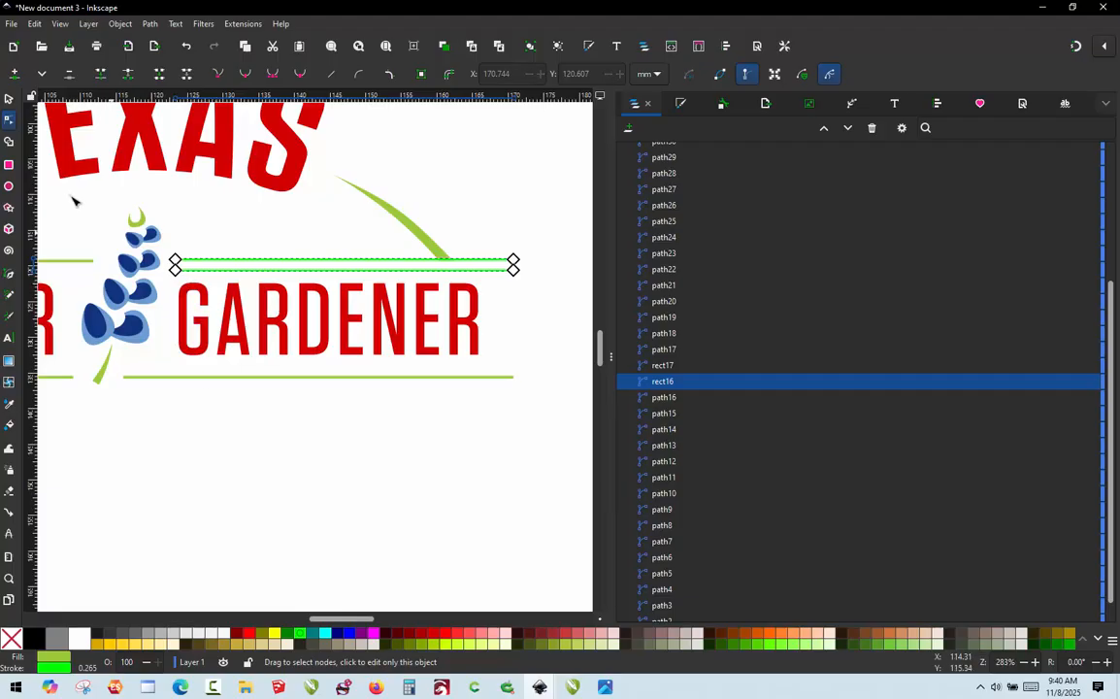
Step: Duplicate the satin line, place the copy below GARDENER, and stretch it to about 54.7 mm wide over the old line
{"action": "left_click", "coordinate": [9, 99]}
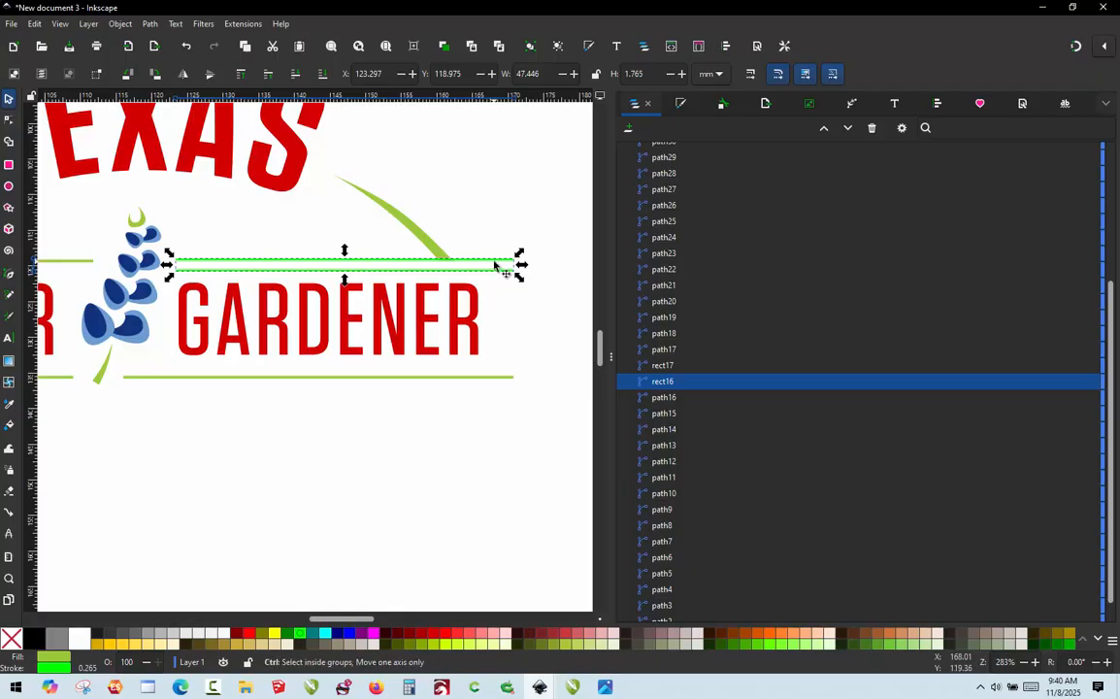
{"action": "key", "text": "ctrl+d"}
{"action": "left_click_drag", "start_coordinate": [514, 272], "coordinate": [512, 393]}
{"action": "left_click_drag", "start_coordinate": [167, 381], "coordinate": [114, 383]}
{"action": "left_click", "coordinate": [142, 393]}
Step: Delete the old thin olive-green line between the satin rails below GARDENER
{"action": "scroll", "coordinate": [142, 391], "scroll_direction": "up", "scroll_amount": 3, "text": "ctrl"}
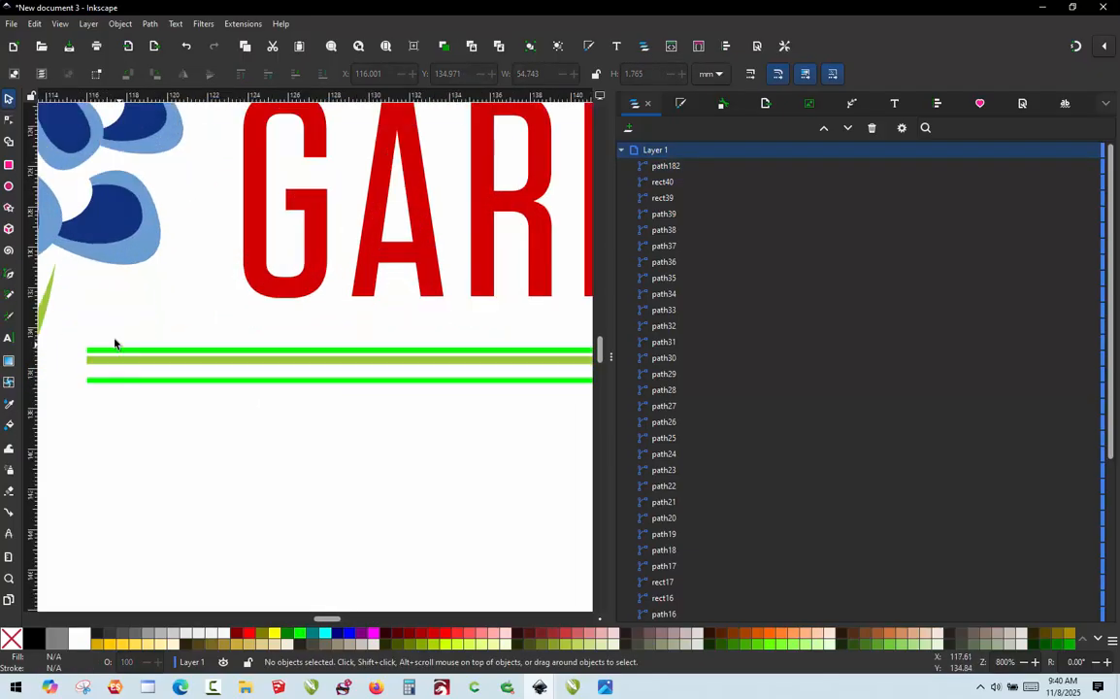
{"action": "left_click", "coordinate": [101, 361]}
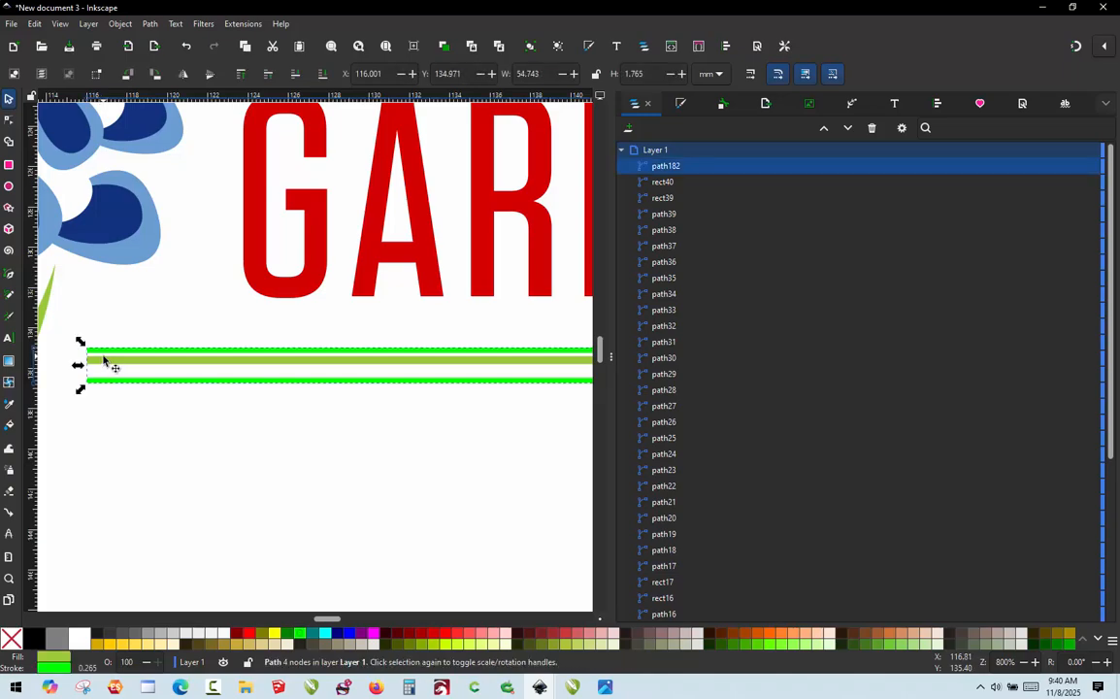
{"action": "left_click", "coordinate": [106, 365], "text": "alt"}
{"action": "key", "text": "Delete"}
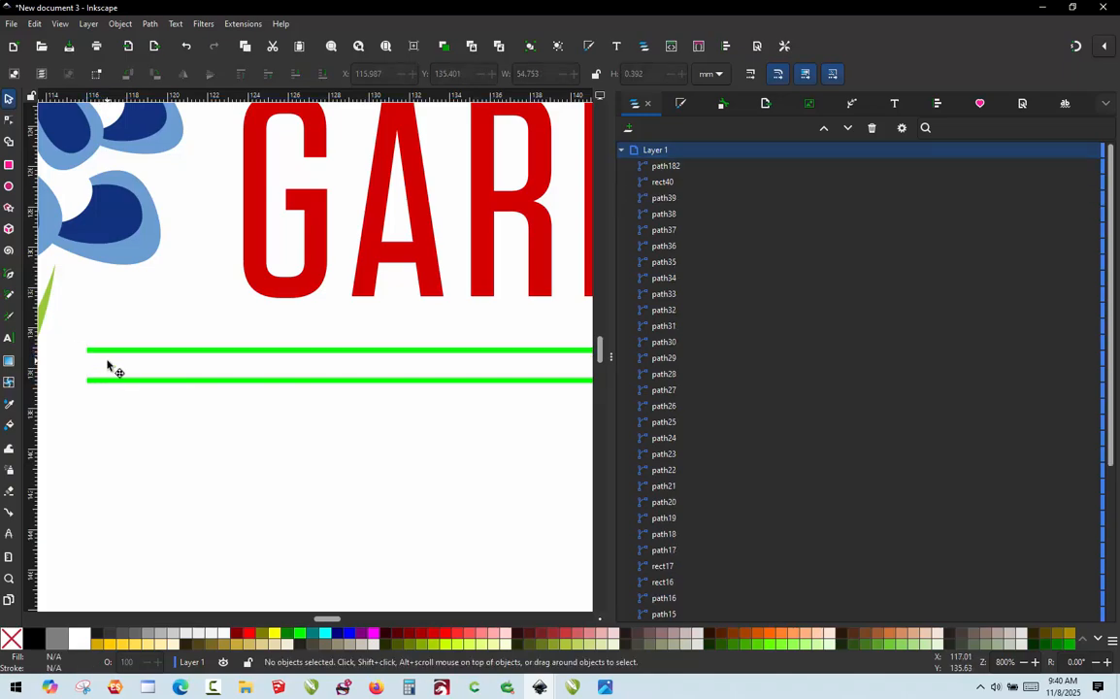
Step: Duplicate both GARDENER satin lines together and move the copies horizontally onto the lines around MASTER
{"action": "scroll", "coordinate": [108, 366], "scroll_direction": "down", "scroll_amount": 3, "text": "ctrl"}
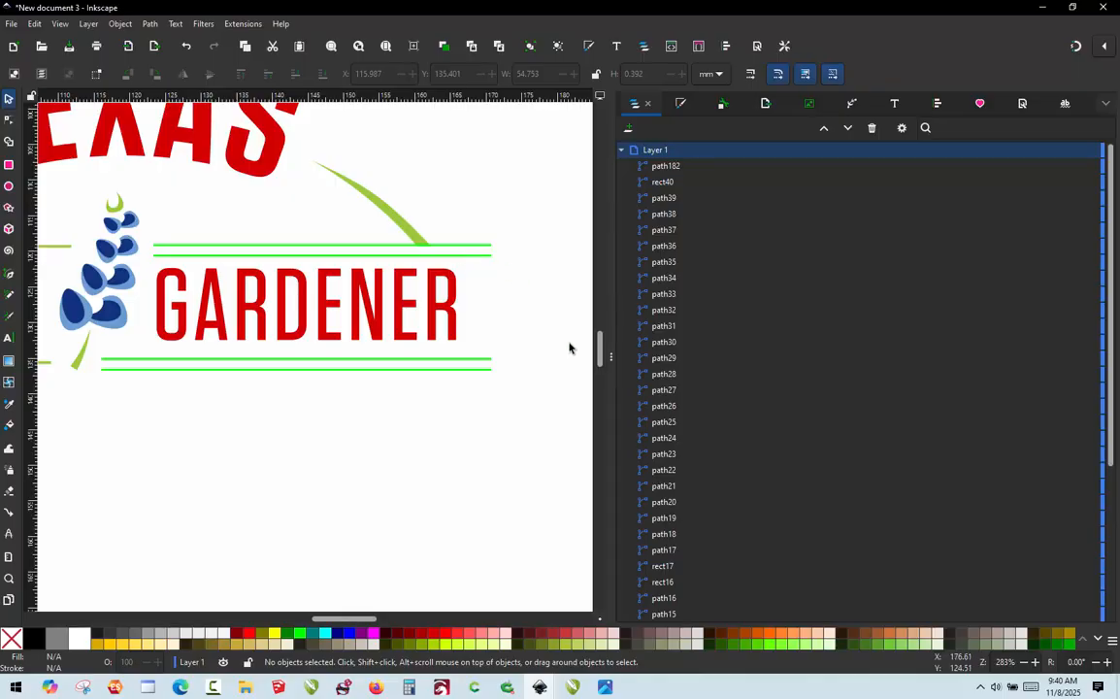
{"action": "scroll", "coordinate": [482, 342], "scroll_direction": "down", "scroll_amount": 1, "text": "ctrl"}
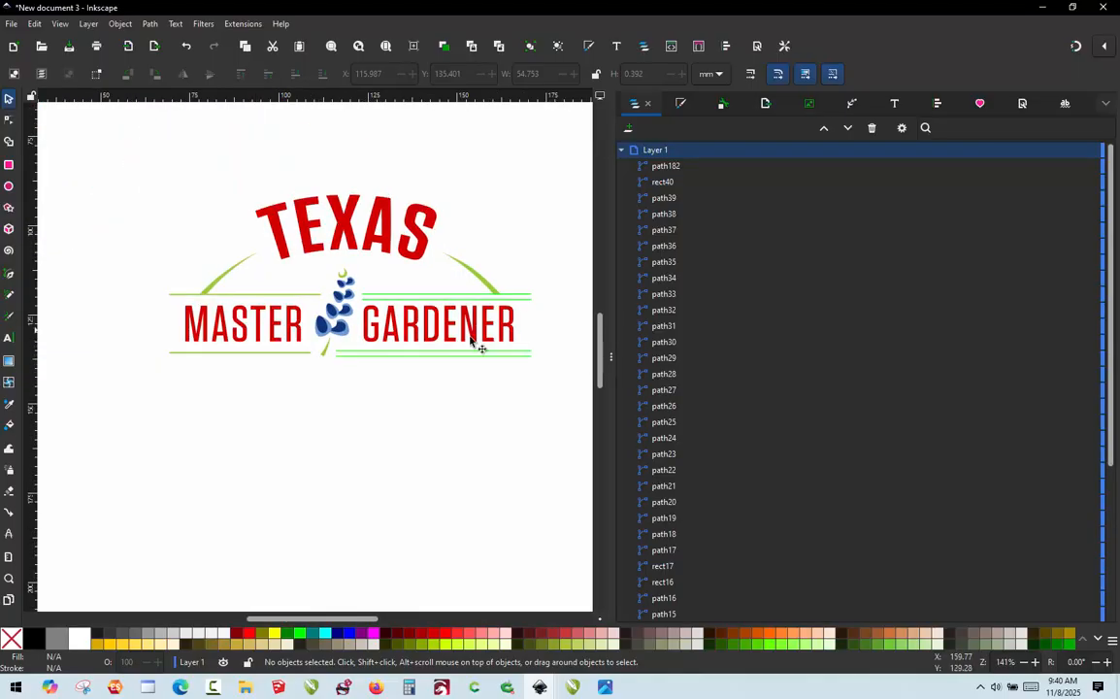
{"action": "left_click", "coordinate": [397, 284]}
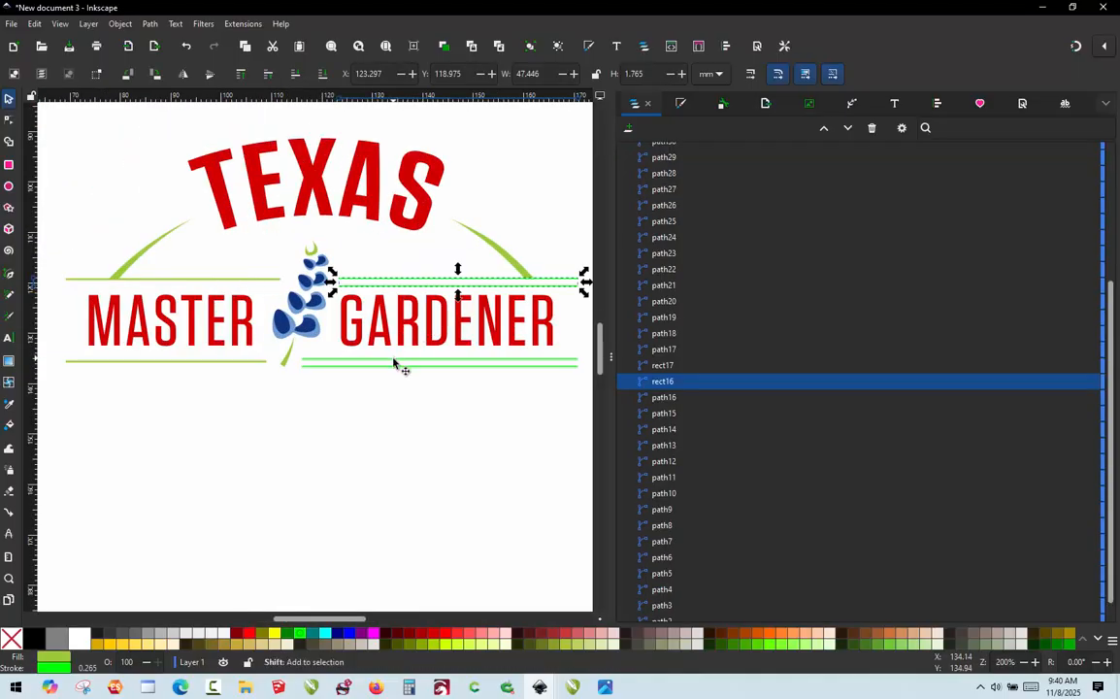
{"action": "left_click", "coordinate": [394, 362], "text": "shift"}
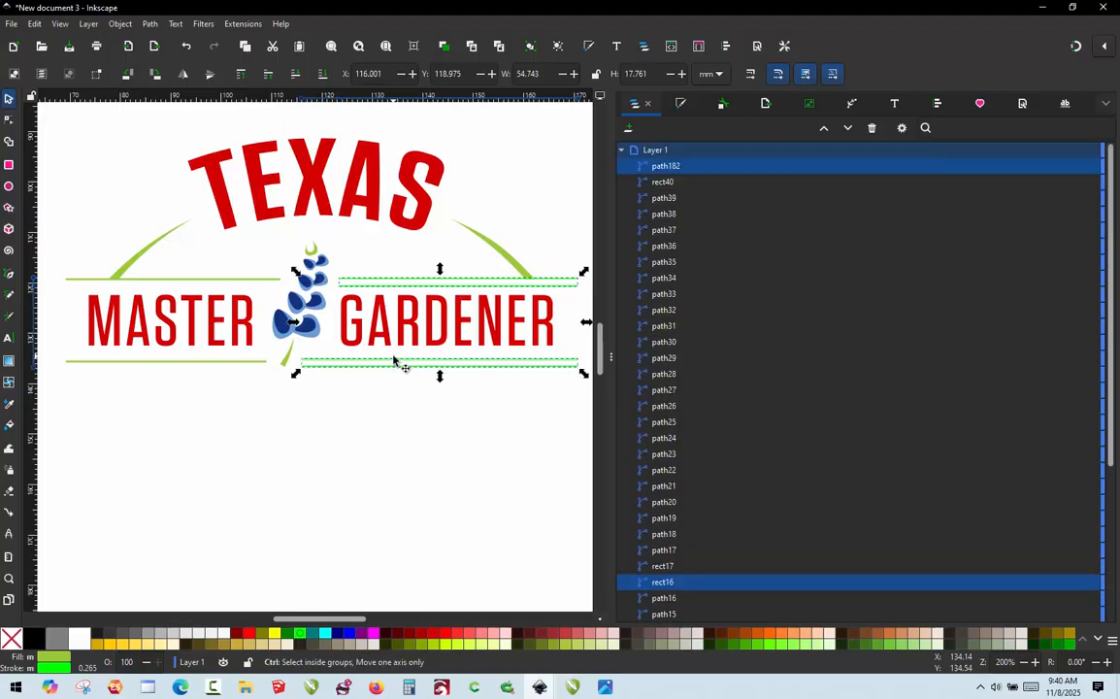
{"action": "key", "text": "ctrl+d"}
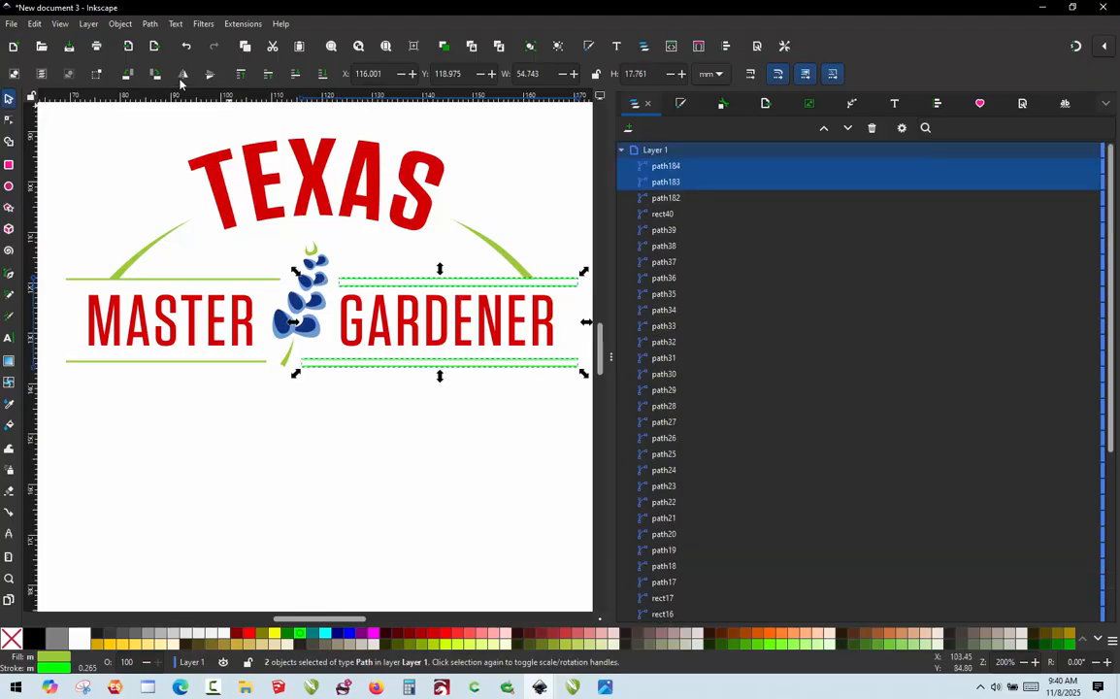
{"action": "left_click_drag", "start_coordinate": [378, 283], "coordinate": [139, 303]}
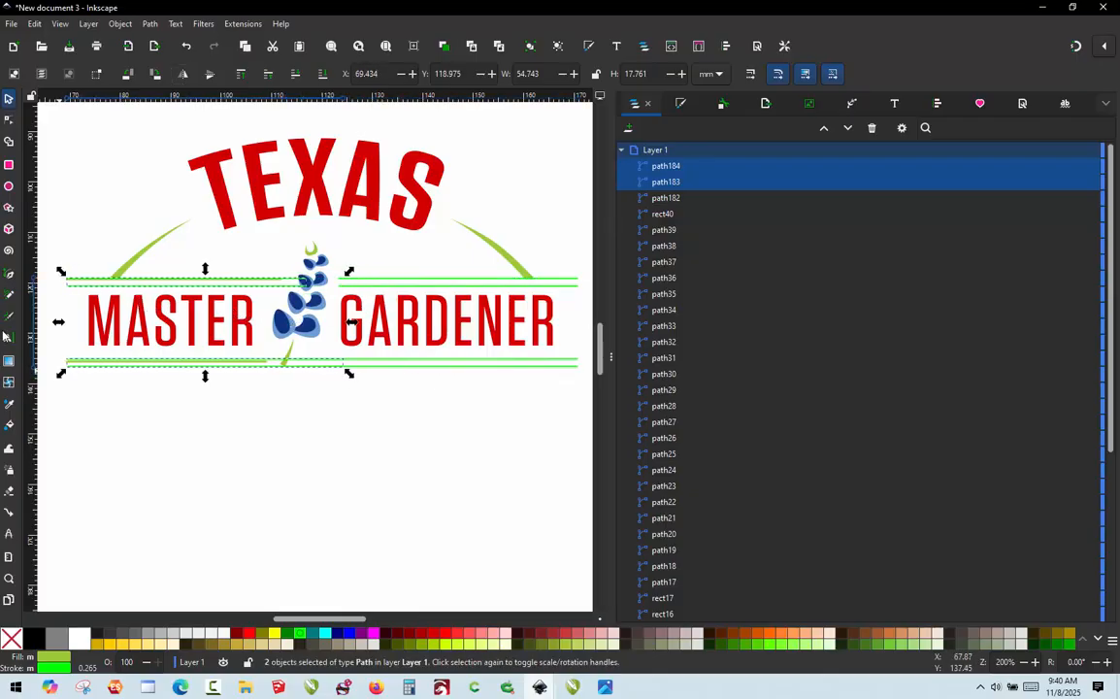
Step: Shift both MASTER satin lines slightly outward to align their outer ends with the old thin lines, and clear the selection
{"action": "scroll", "coordinate": [40, 315], "scroll_direction": "up", "scroll_amount": 3}
{"action": "left_click", "coordinate": [93, 296]}
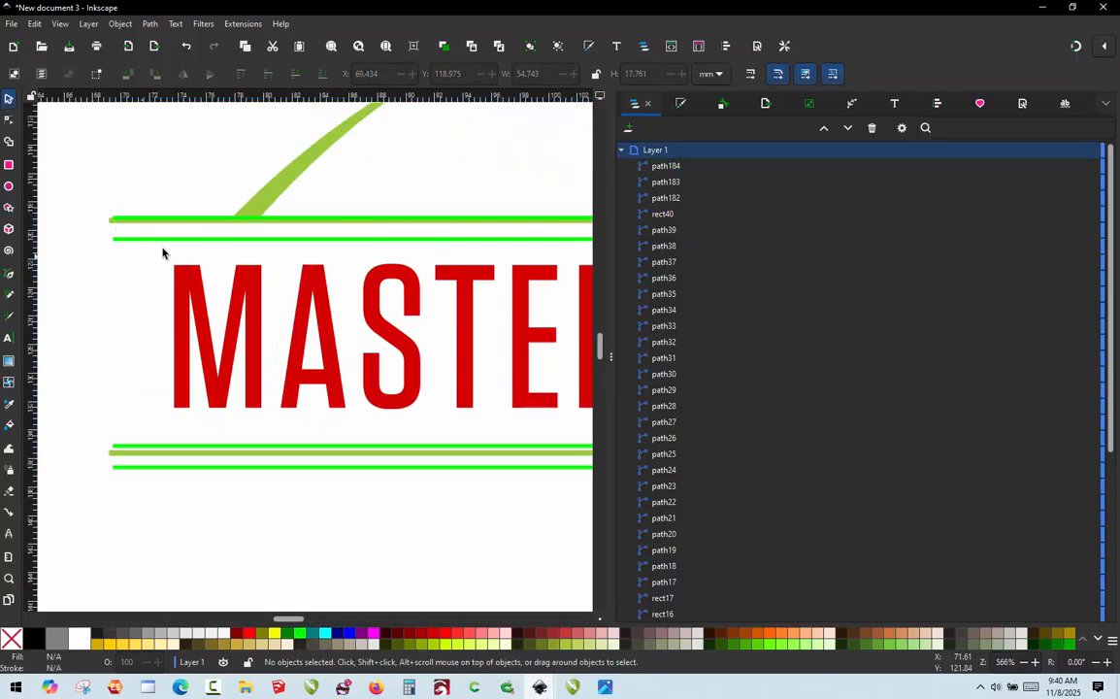
{"action": "scroll", "coordinate": [162, 254], "scroll_direction": "down", "scroll_amount": 1}
{"action": "left_click", "coordinate": [126, 235]}
{"action": "scroll", "coordinate": [93, 345], "scroll_direction": "up", "scroll_amount": 2}
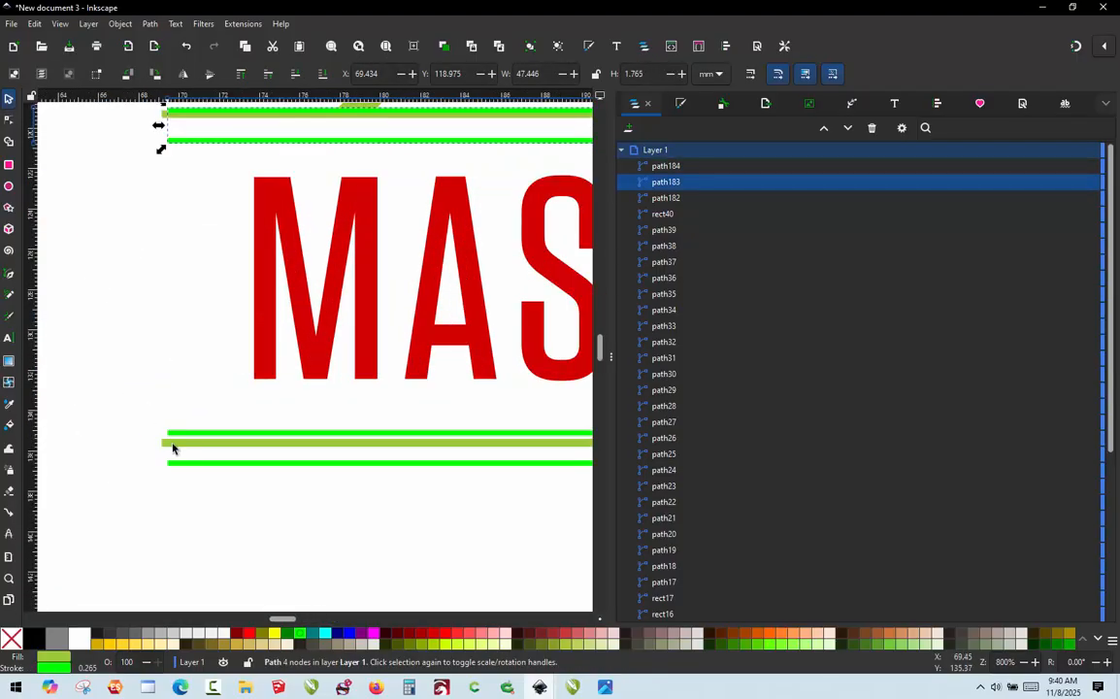
{"action": "scroll", "coordinate": [173, 447], "scroll_direction": "up", "scroll_amount": 1}
{"action": "left_click", "coordinate": [180, 475], "text": "shift"}
{"action": "left_click_drag", "start_coordinate": [175, 477], "coordinate": [166, 478]}
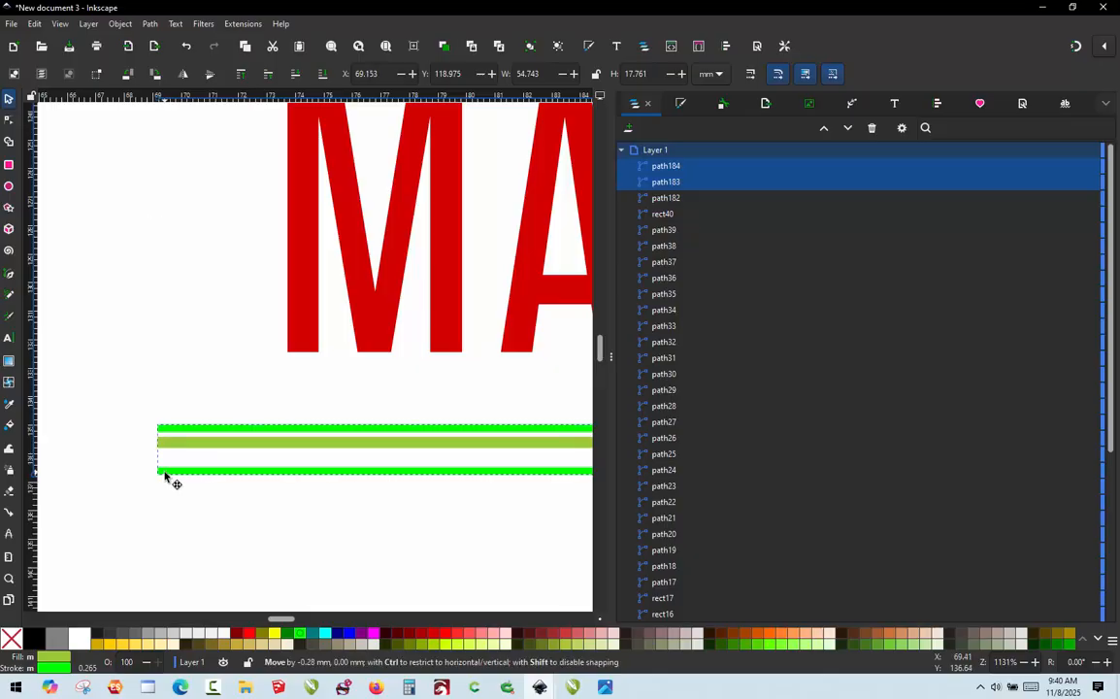
{"action": "key", "text": "Escape"}
Step: Shorten the inner ends of the MASTER satin lines to about 39.6 mm wide below the word and 42.6 mm above it
{"action": "scroll", "coordinate": [170, 475], "scroll_direction": "down", "scroll_amount": 5}
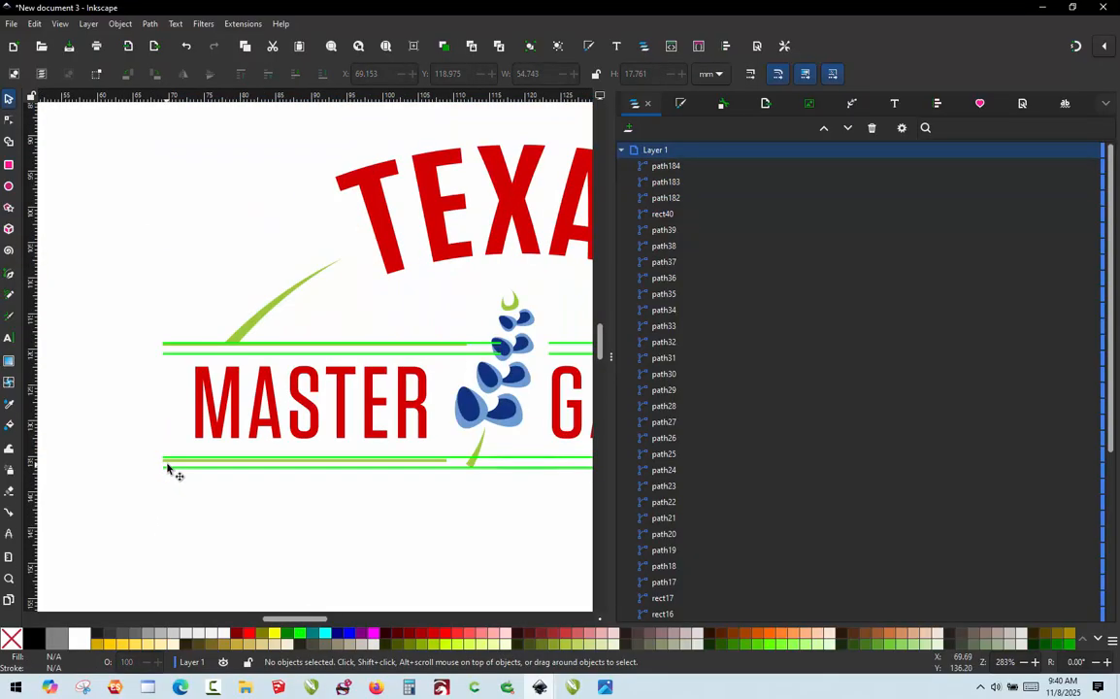
{"action": "scroll", "coordinate": [420, 408], "scroll_direction": "up", "scroll_amount": 2}
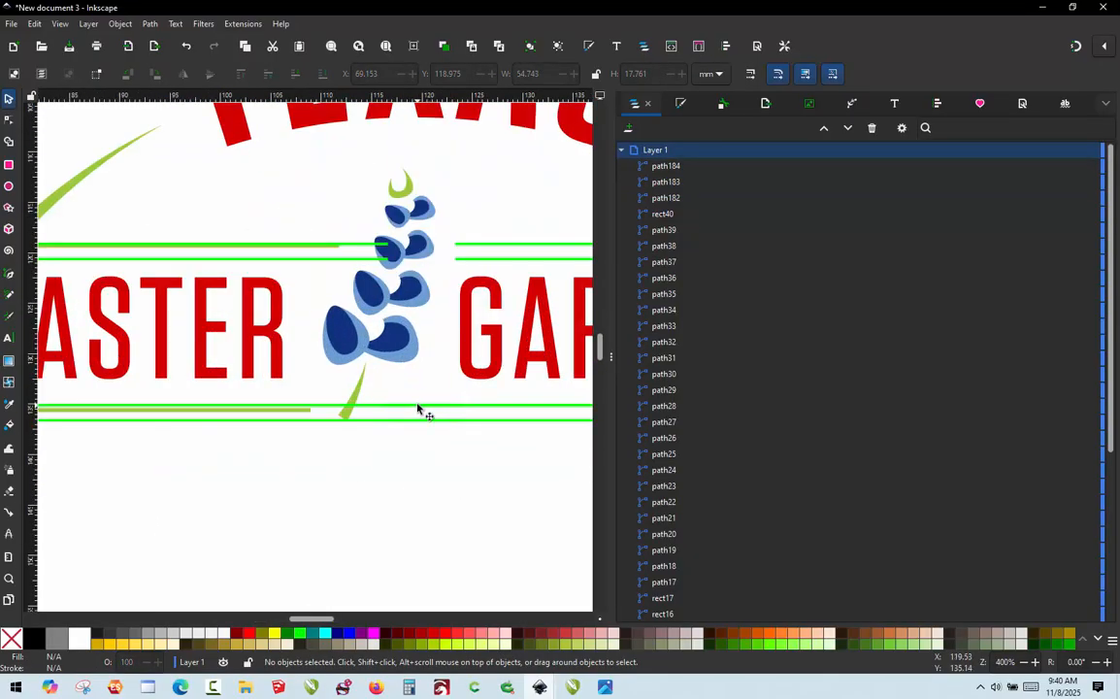
{"action": "left_click", "coordinate": [427, 409]}
{"action": "left_click_drag", "start_coordinate": [472, 409], "coordinate": [320, 447]}
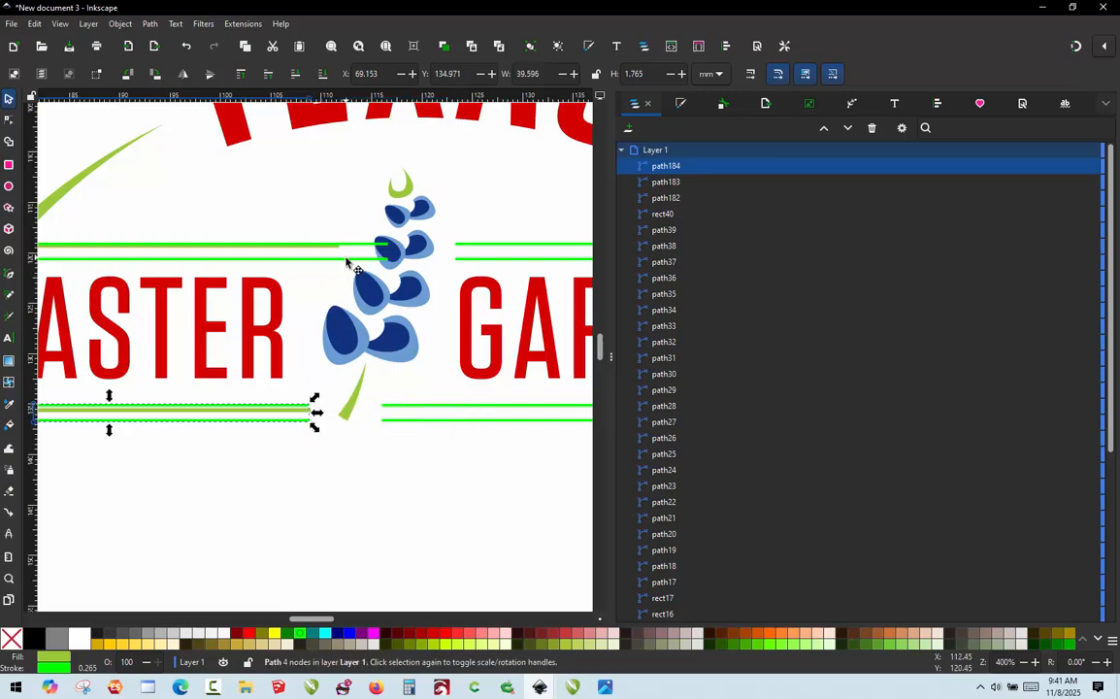
{"action": "left_click", "coordinate": [392, 255]}
{"action": "left_click_drag", "start_coordinate": [393, 254], "coordinate": [348, 253]}
{"action": "key", "text": "Escape"}
Step: Delete the old thin olive-green lines above and below MASTER
{"action": "scroll", "coordinate": [140, 260], "scroll_direction": "down", "scroll_amount": 2}
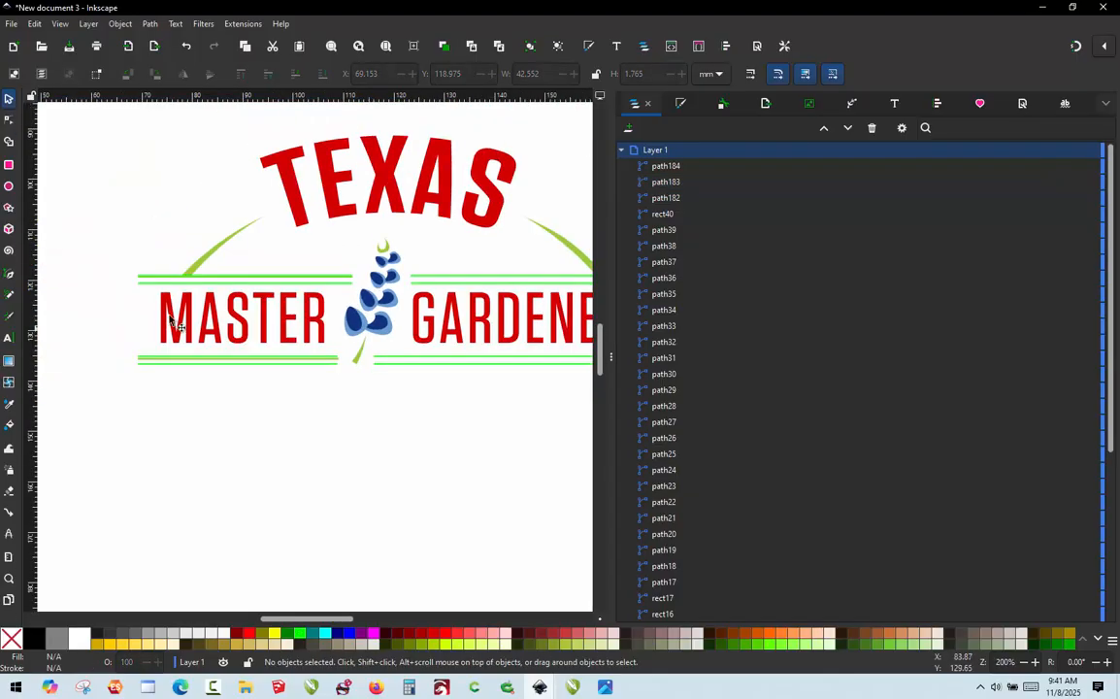
{"action": "scroll", "coordinate": [139, 260], "scroll_direction": "up", "scroll_amount": 3}
{"action": "scroll", "coordinate": [172, 205], "scroll_direction": "up", "scroll_amount": 2}
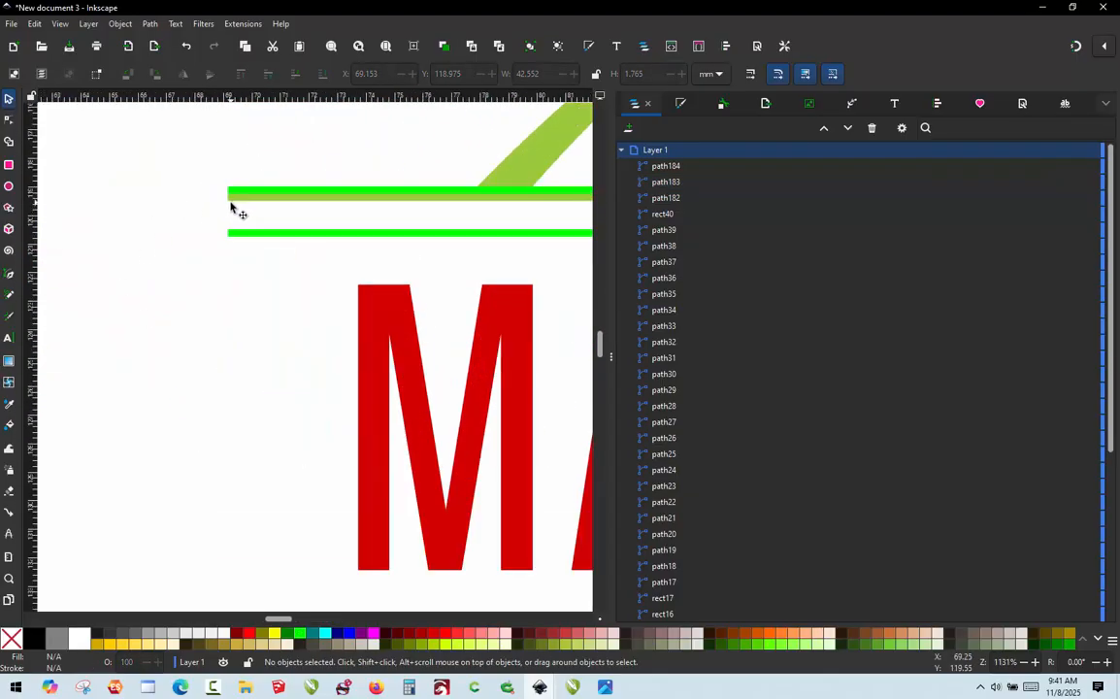
{"action": "left_click", "coordinate": [233, 206]}
{"action": "key", "text": "Delete"}
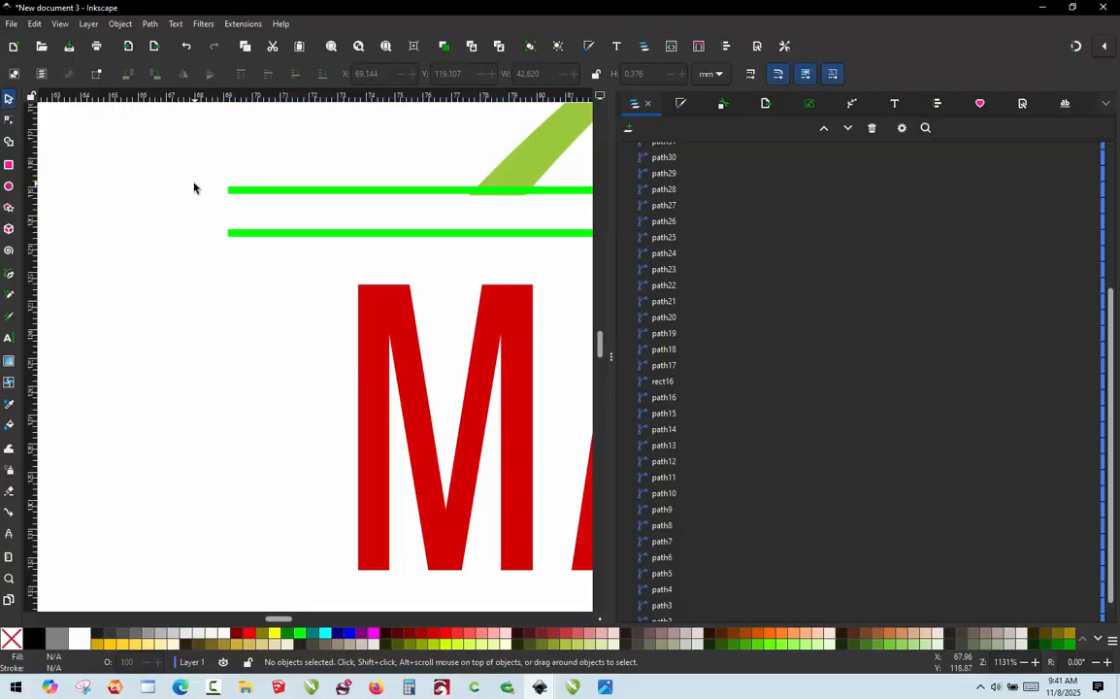
{"action": "scroll", "coordinate": [237, 327], "scroll_direction": "down", "scroll_amount": 2}
{"action": "scroll", "coordinate": [204, 408], "scroll_direction": "up", "scroll_amount": 2}
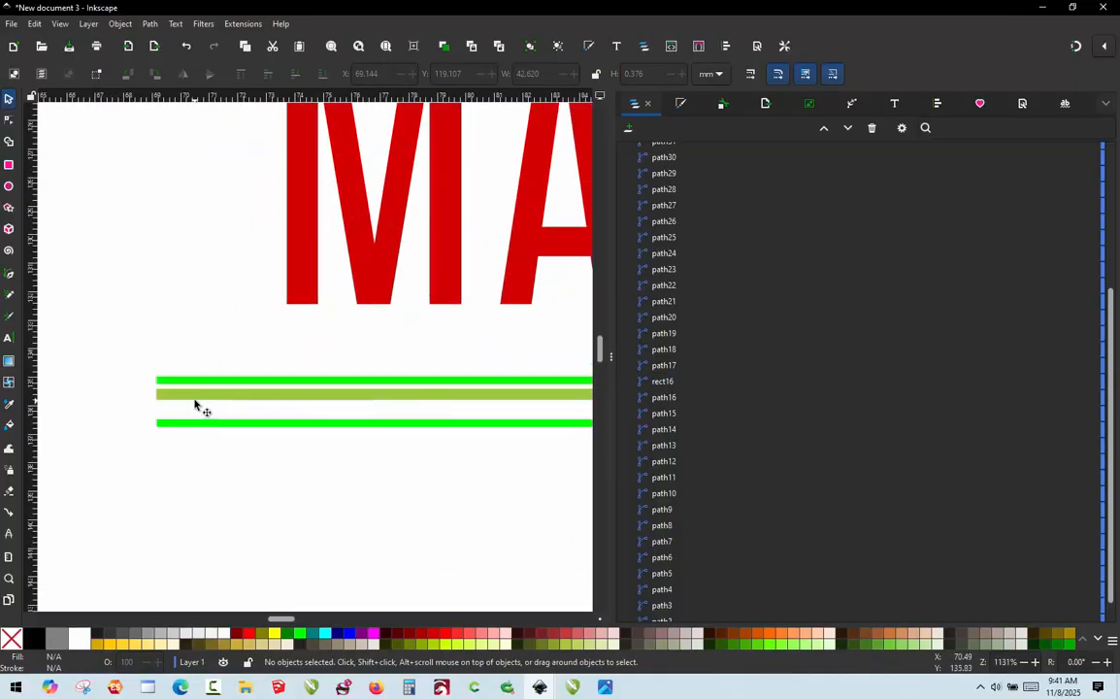
{"action": "left_click", "coordinate": [194, 404]}
{"action": "key", "text": "Delete"}
{"action": "scroll", "coordinate": [195, 429], "scroll_direction": "down", "scroll_amount": 6}
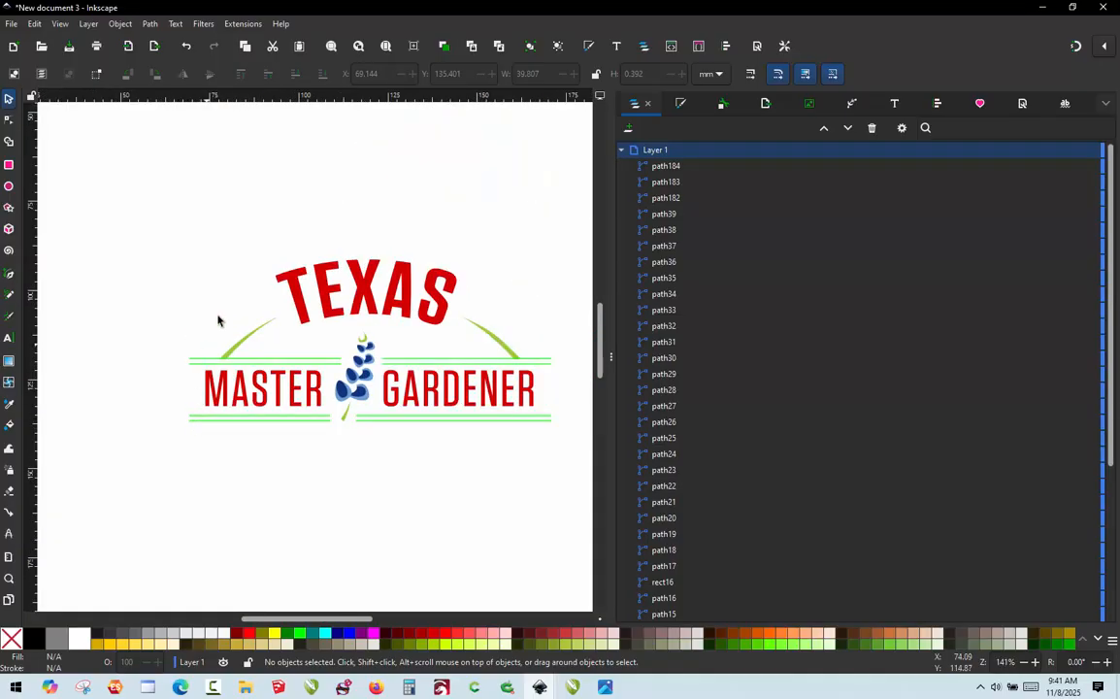
Step: Enlarge the olive-green arc above GARDENER to about 24.8 by 16.1 mm and move it inward so its tip meets the S of TEXAS
{"action": "scroll", "coordinate": [360, 440], "scroll_direction": "up", "scroll_amount": 1}
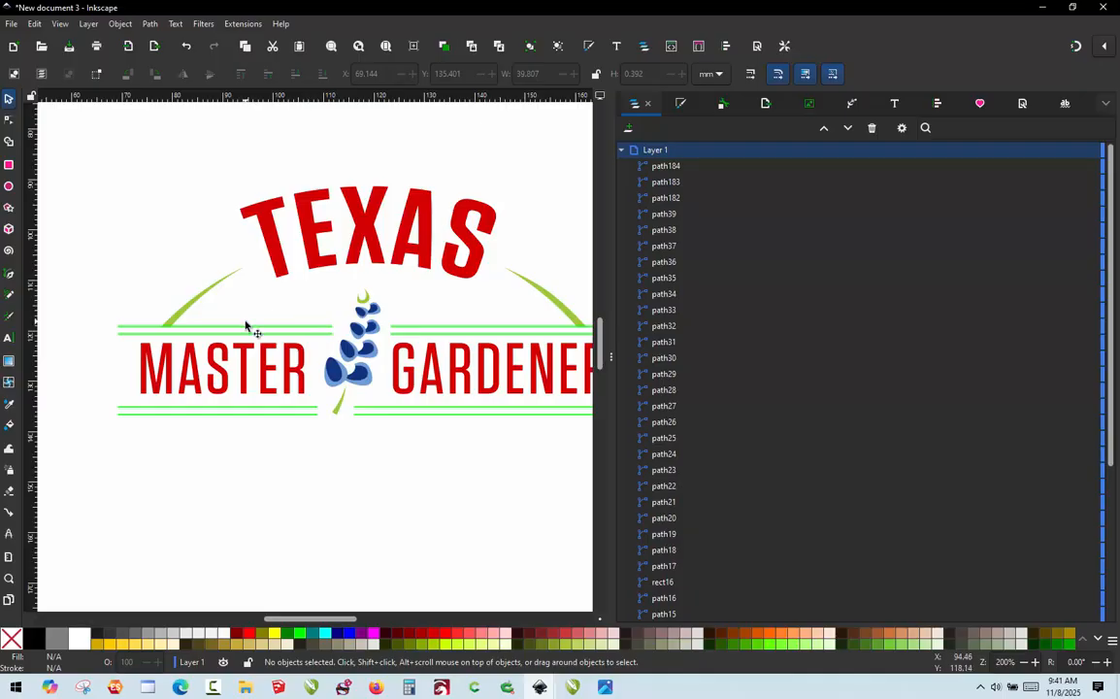
{"action": "left_click", "coordinate": [207, 295]}
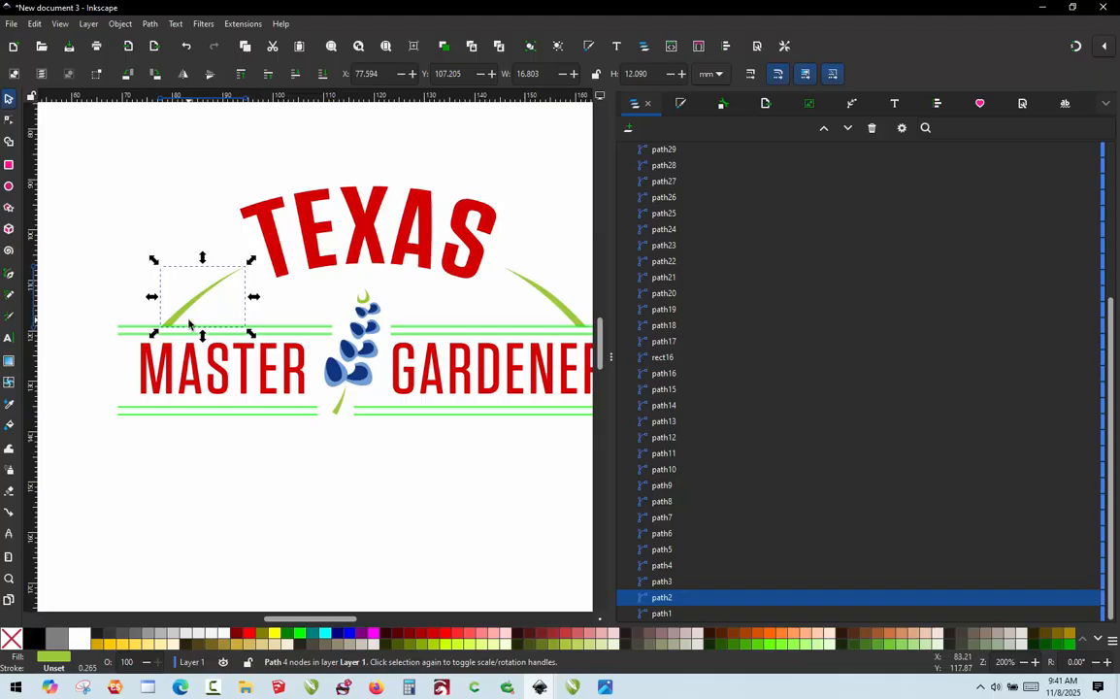
{"action": "scroll", "coordinate": [204, 298], "scroll_direction": "down", "scroll_amount": 2}
{"action": "scroll", "coordinate": [334, 294], "scroll_direction": "up", "scroll_amount": 2}
{"action": "scroll", "coordinate": [409, 331], "scroll_direction": "up", "scroll_amount": 1}
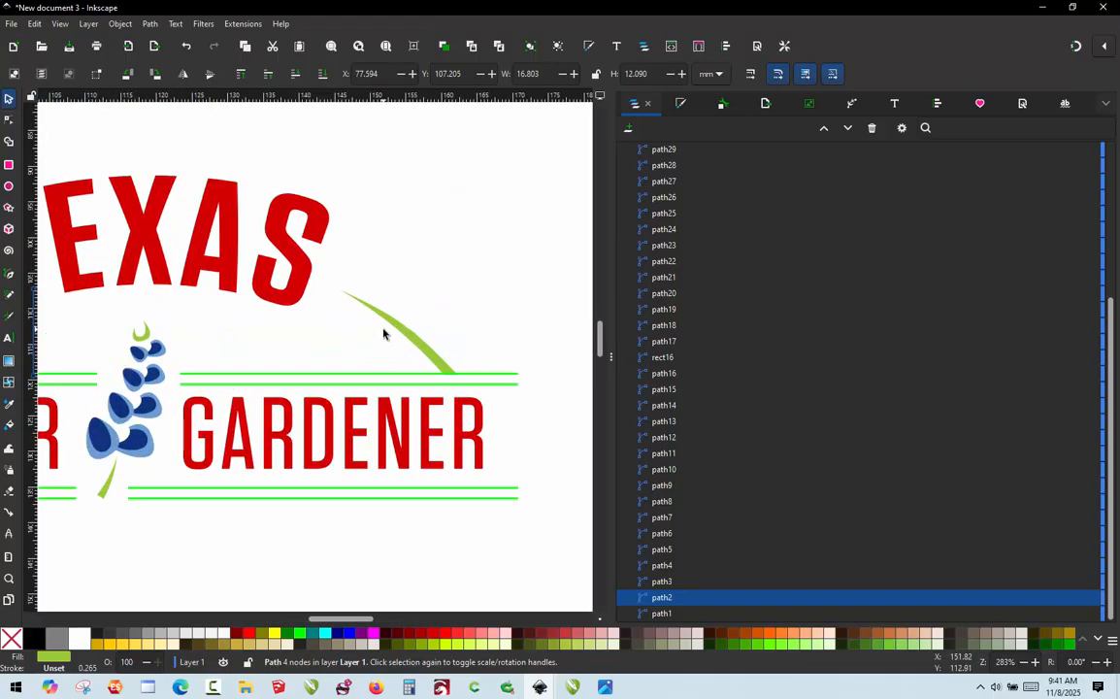
{"action": "left_click", "coordinate": [383, 333]}
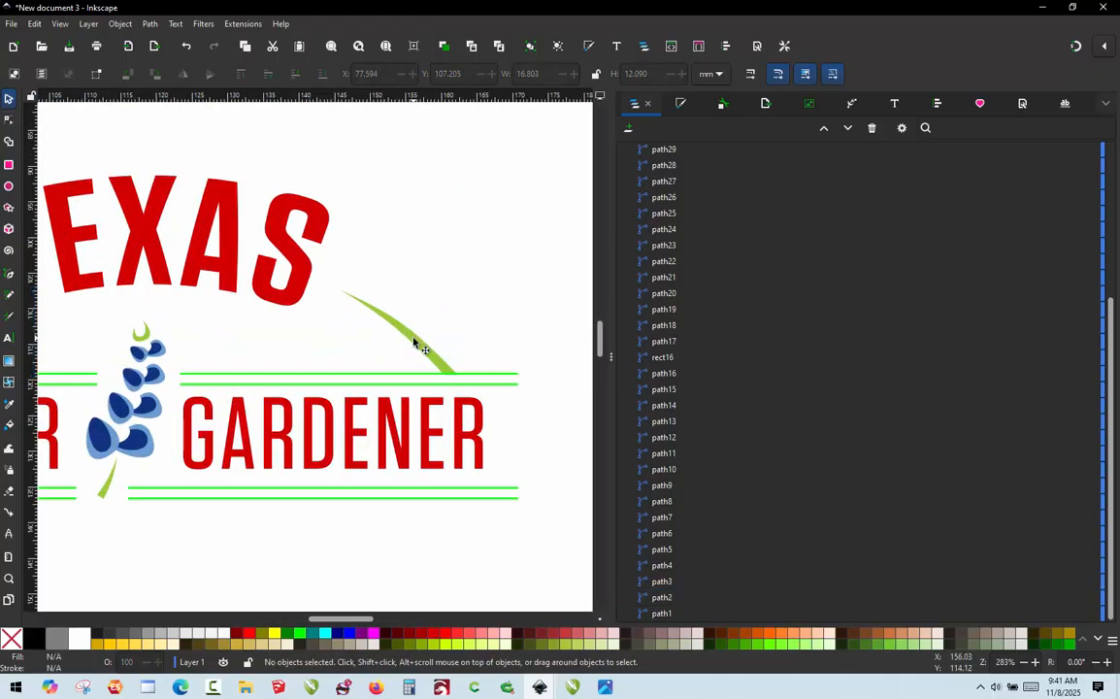
{"action": "left_click", "coordinate": [416, 343]}
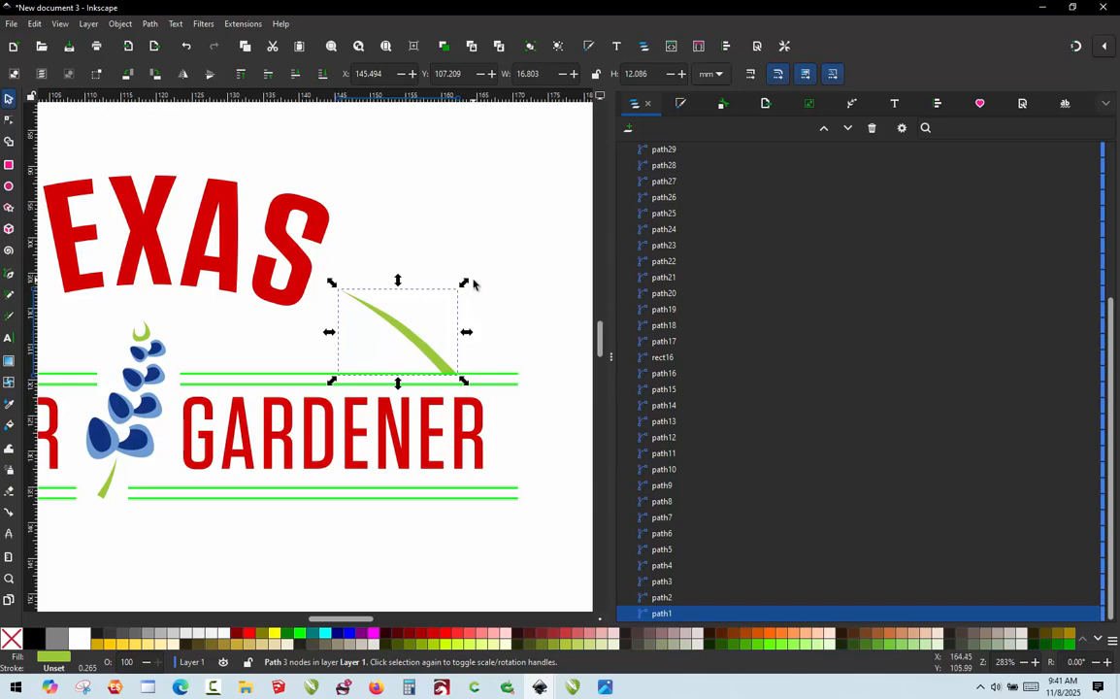
{"action": "left_click_drag", "start_coordinate": [464, 283], "coordinate": [520, 254]}
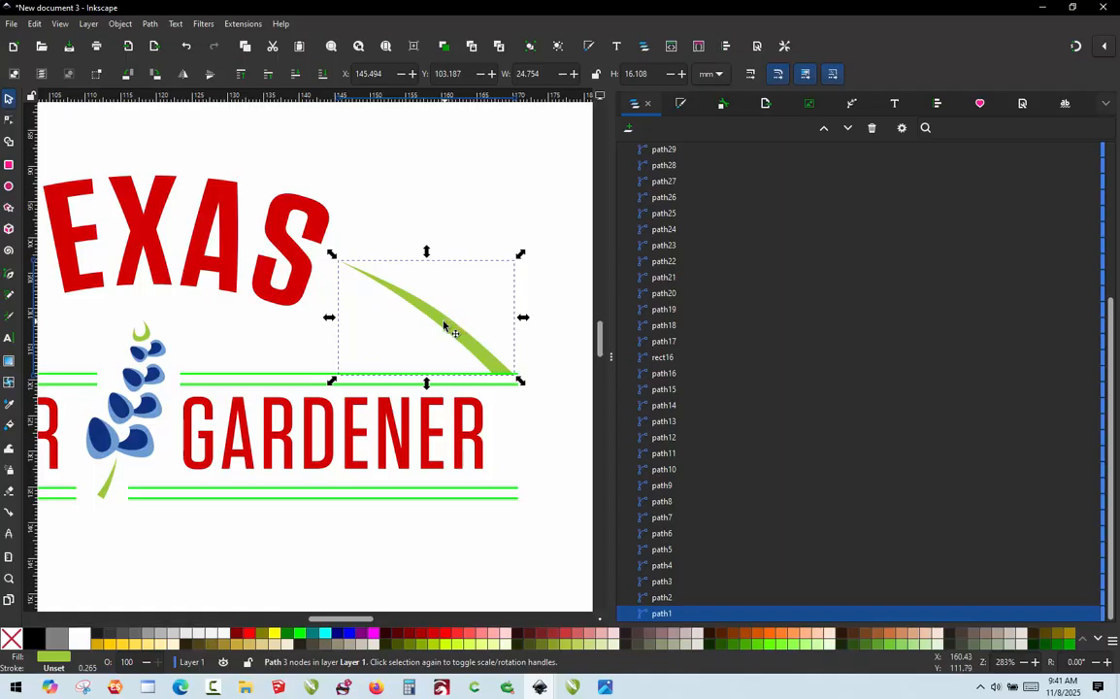
{"action": "left_click_drag", "start_coordinate": [444, 326], "coordinate": [417, 318]}
{"action": "left_click", "coordinate": [430, 227]}
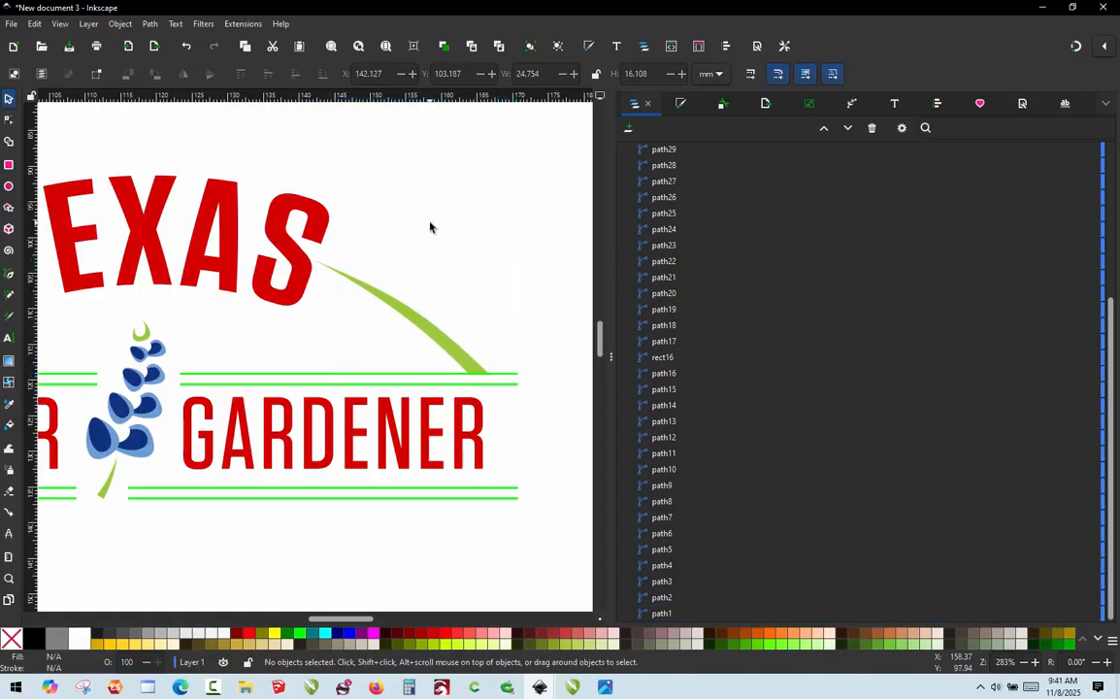
Step: Split the arc above GARDENER into two open rails by breaking its tip node and deleting the base segment between its lower nodes
{"action": "scroll", "coordinate": [404, 349], "scroll_direction": "up", "scroll_amount": 1}
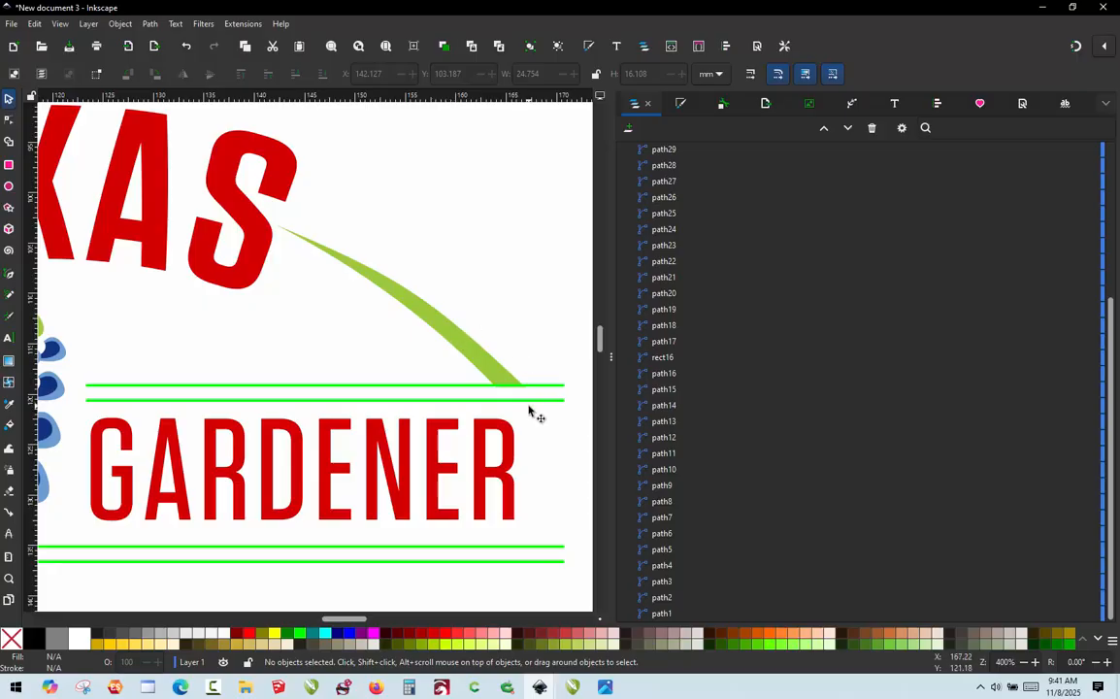
{"action": "double_click", "coordinate": [446, 330]}
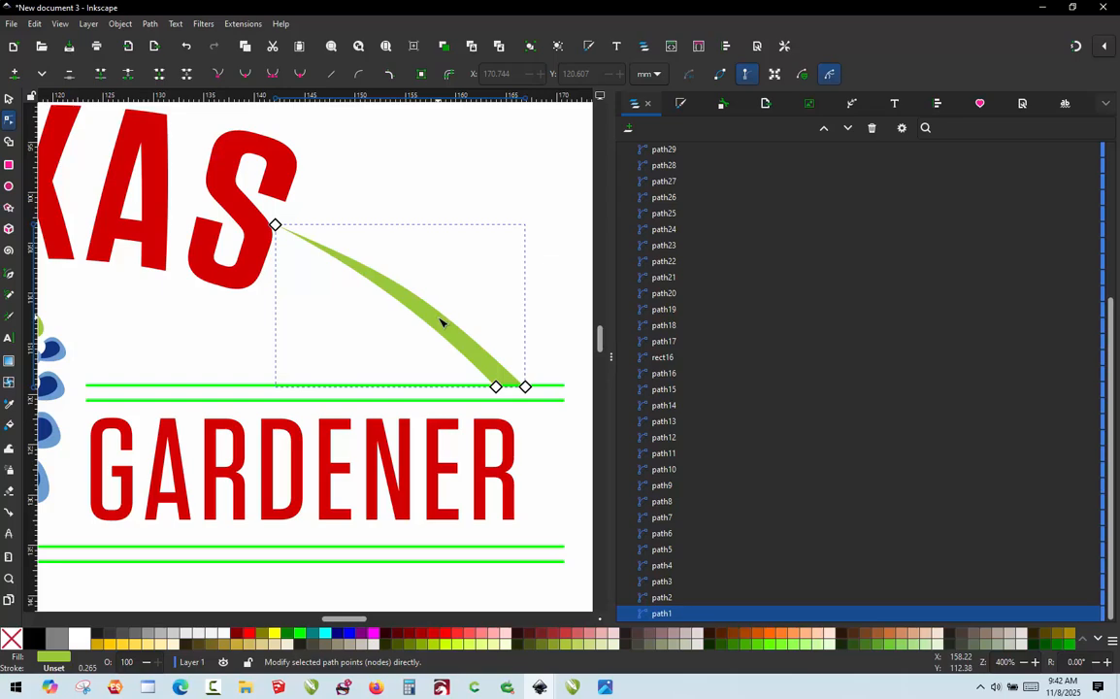
{"action": "left_click", "coordinate": [276, 225]}
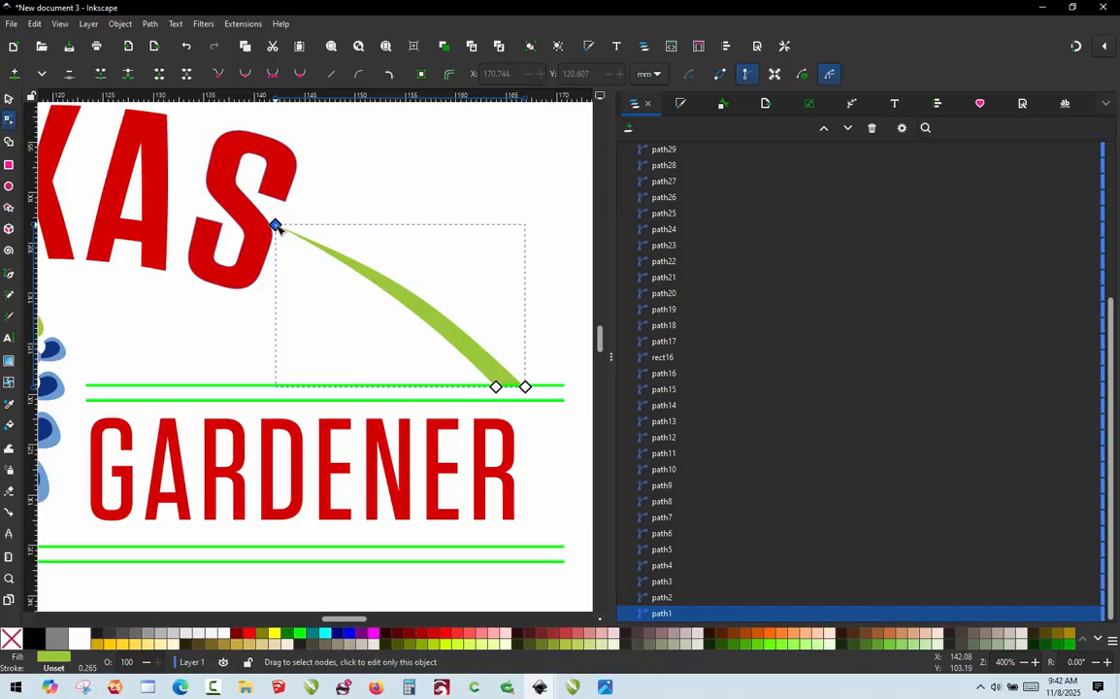
{"action": "left_click", "coordinate": [127, 75]}
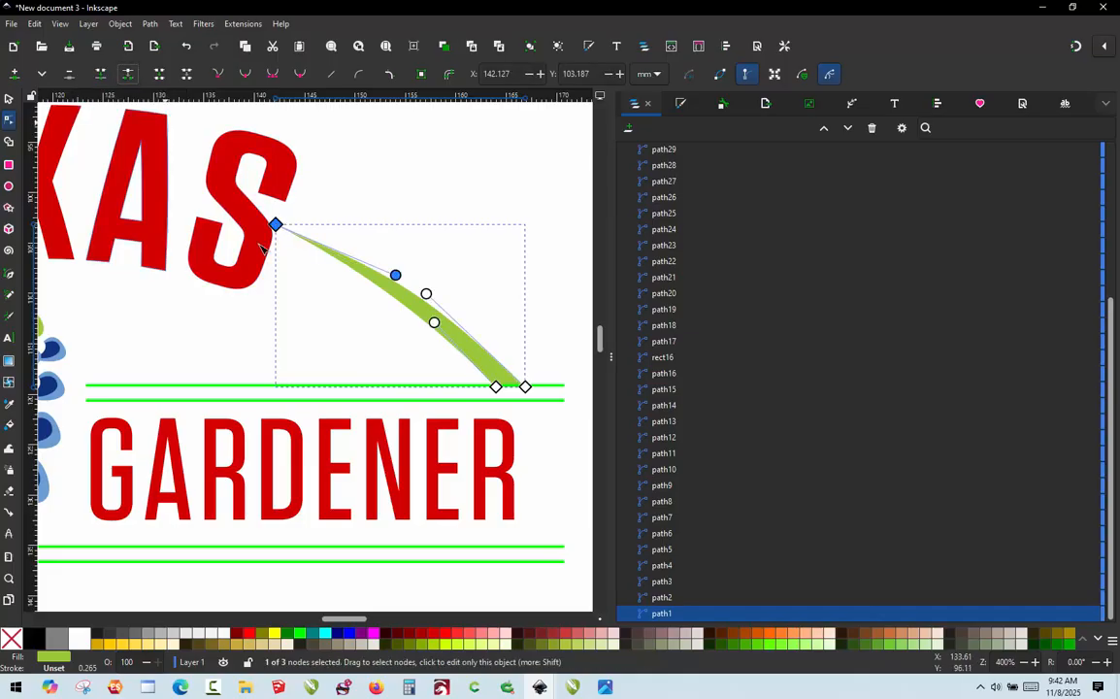
{"action": "left_click", "coordinate": [525, 386], "text": "shift"}
{"action": "scroll", "coordinate": [519, 394], "scroll_direction": "up", "scroll_amount": 1}
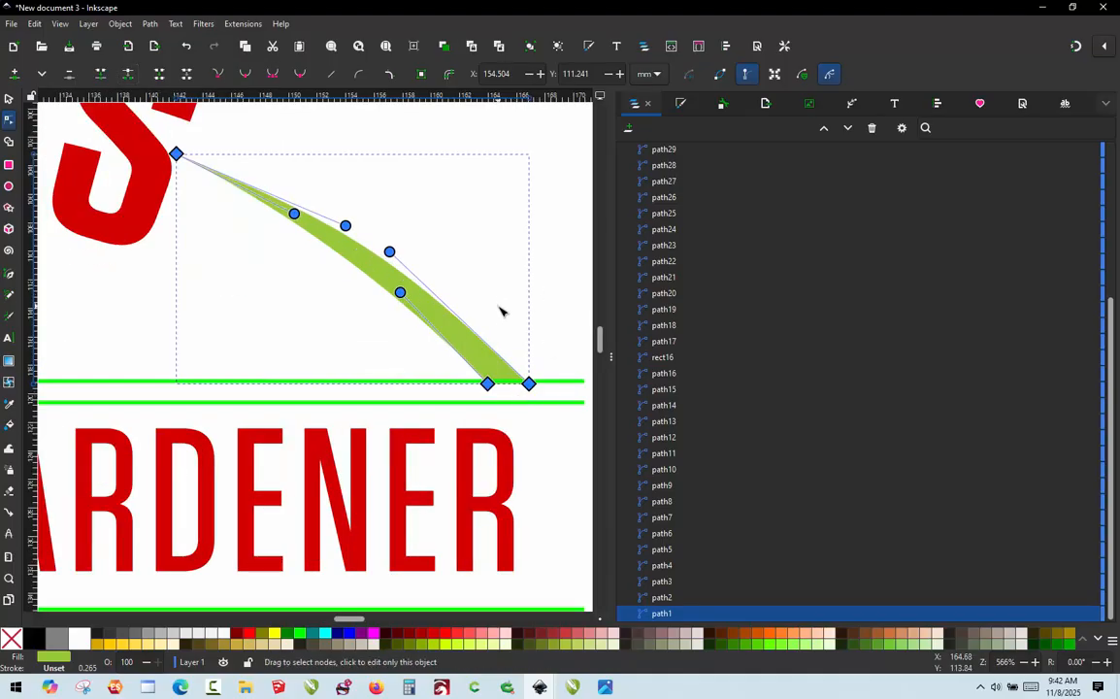
{"action": "scroll", "coordinate": [515, 388], "scroll_direction": "up", "scroll_amount": 4}
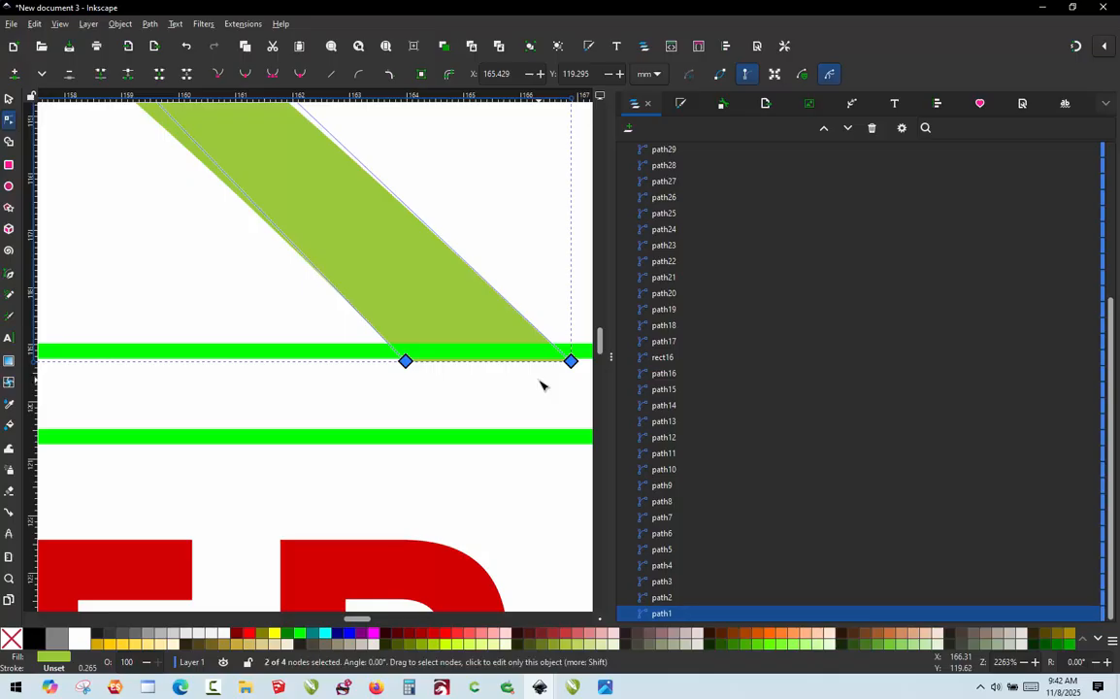
{"action": "key", "text": "shift+s"}
{"action": "scroll", "coordinate": [542, 386], "scroll_direction": "down", "scroll_amount": 2}
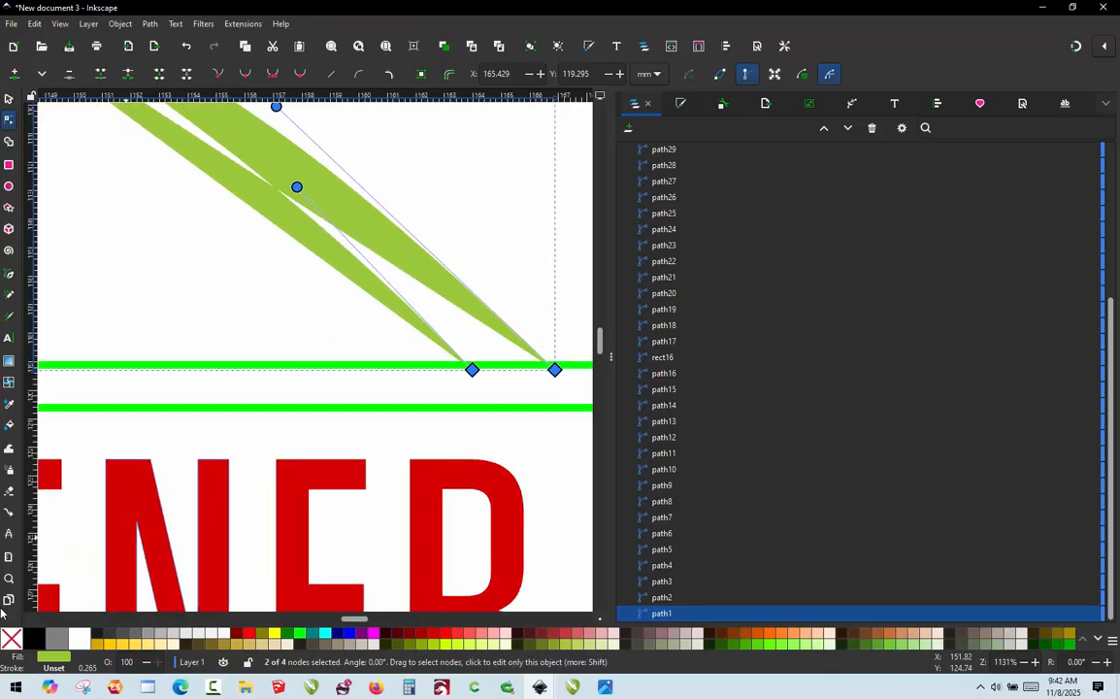
Step: Remove the fill from the arc's two rails and give them a Lime (#00FF00) stroke
{"action": "left_click", "coordinate": [9, 643]}
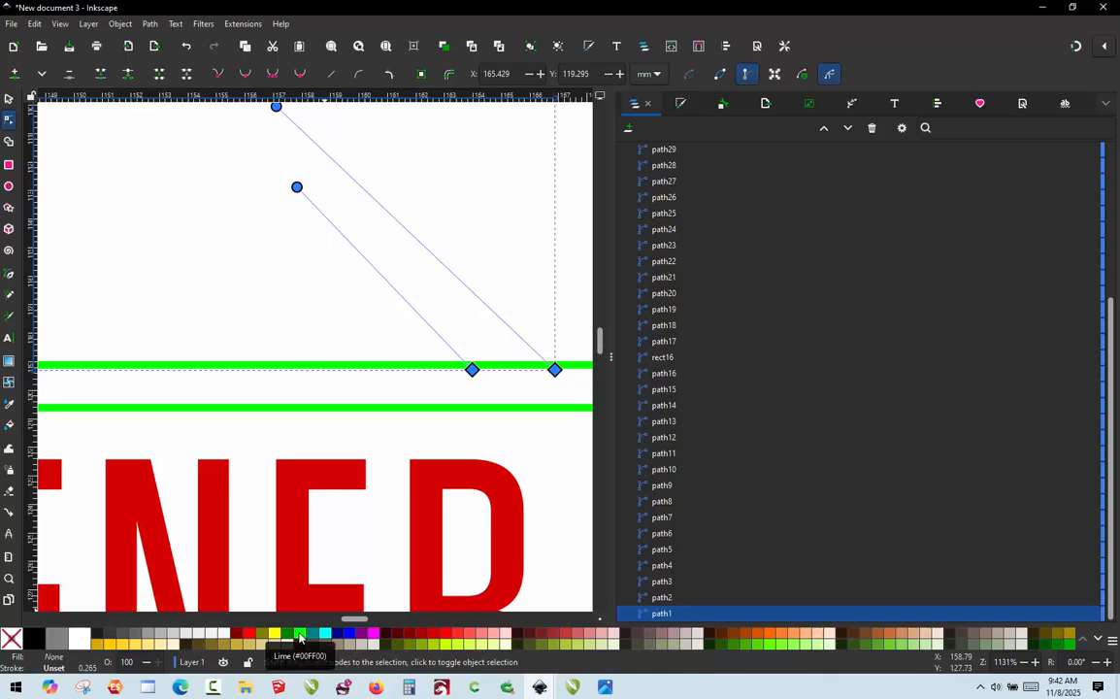
{"action": "left_click", "coordinate": [300, 636], "text": "shift"}
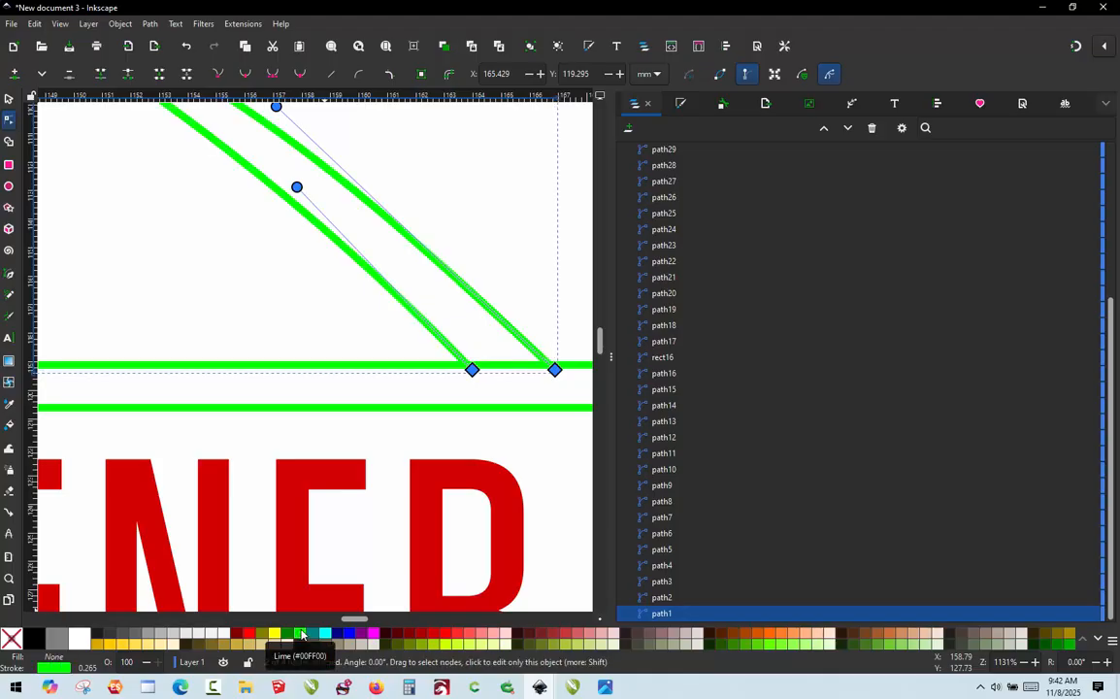
{"action": "scroll", "coordinate": [551, 369], "scroll_direction": "down", "scroll_amount": 1}
{"action": "scroll", "coordinate": [538, 375], "scroll_direction": "down", "scroll_amount": 2}
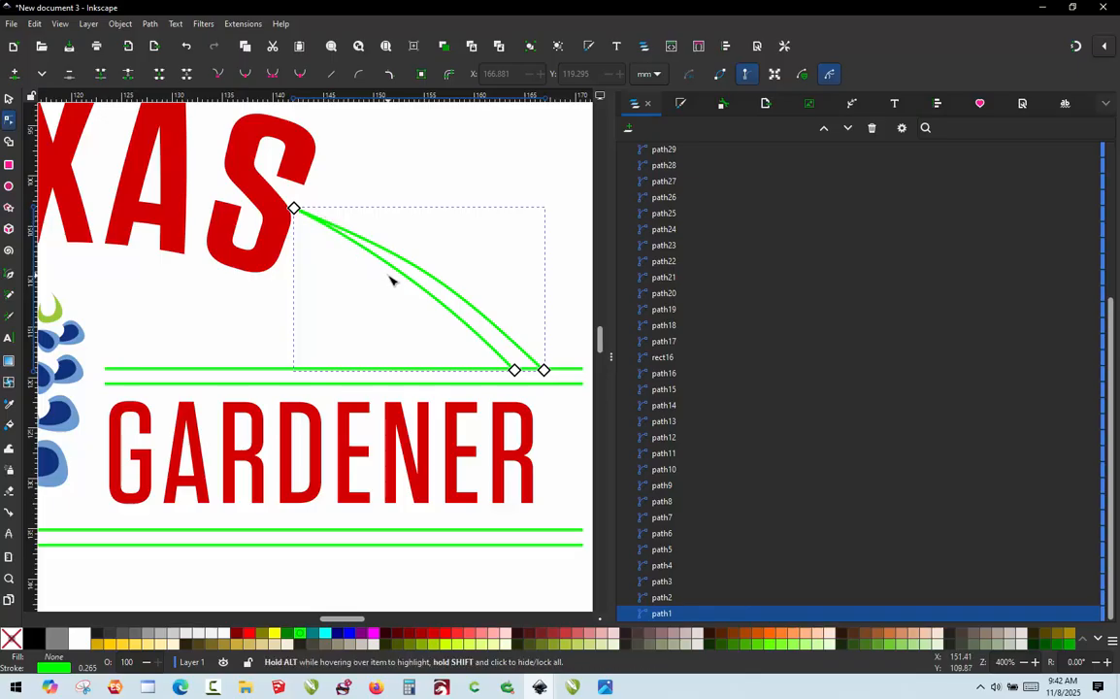
Step: Add one node near the middle of each rail of the arc above GARDENER, opposite each other
{"action": "scroll", "coordinate": [409, 287], "scroll_direction": "up", "scroll_amount": 1}
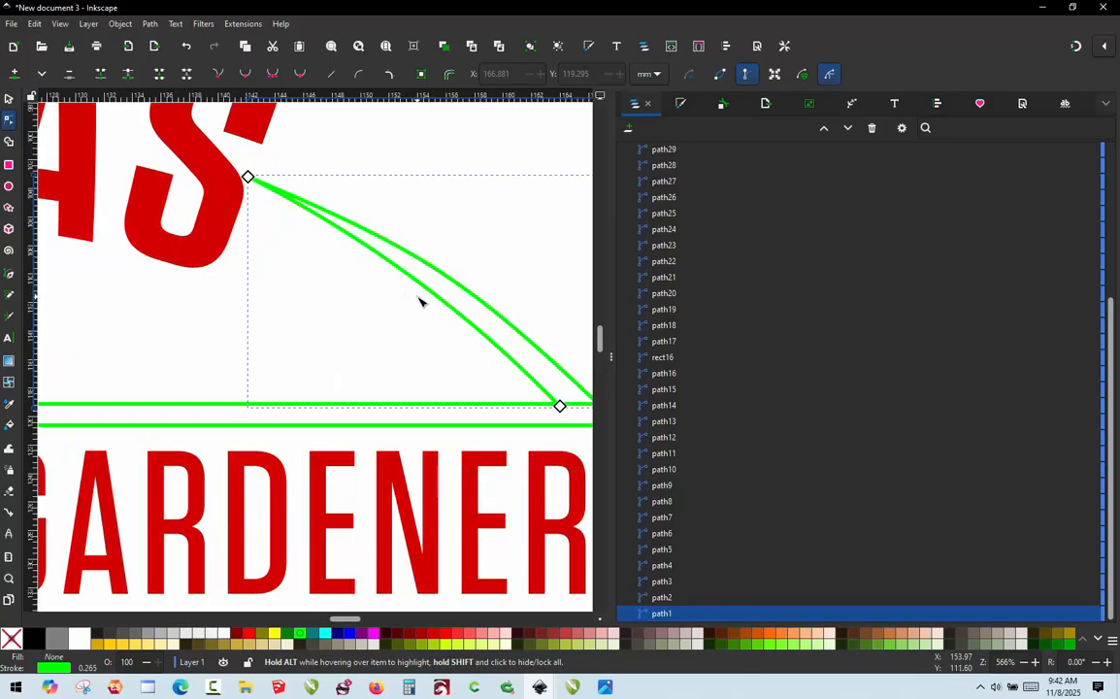
{"action": "scroll", "coordinate": [433, 297], "scroll_direction": "up", "scroll_amount": 1}
{"action": "left_click", "coordinate": [427, 290]}
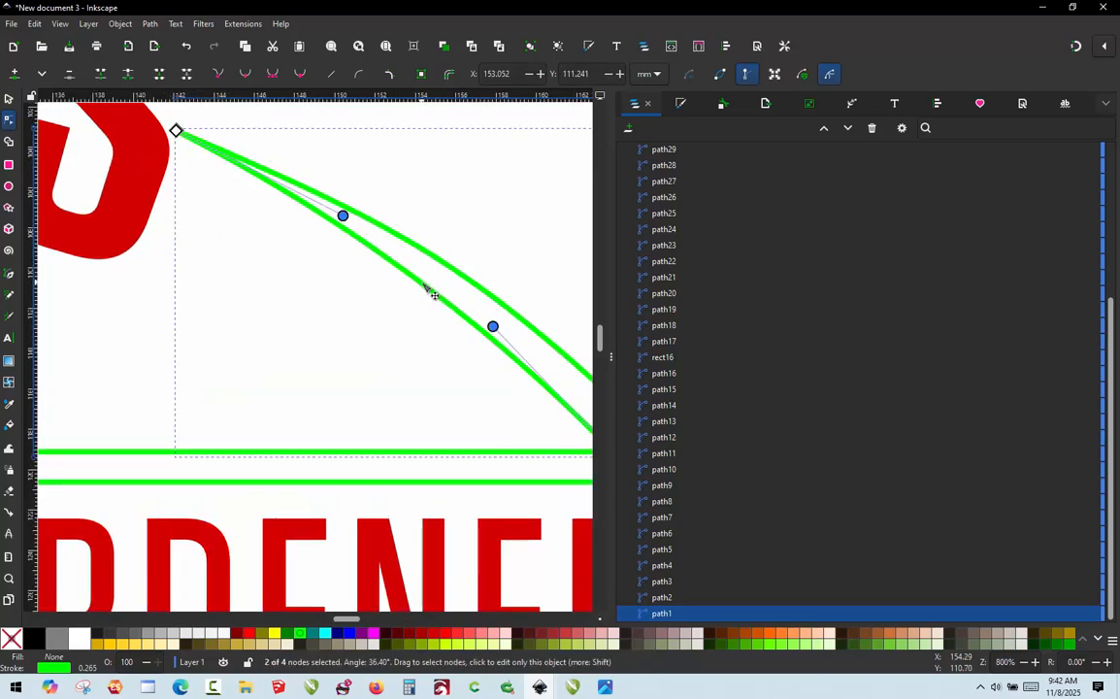
{"action": "double_click", "coordinate": [425, 286]}
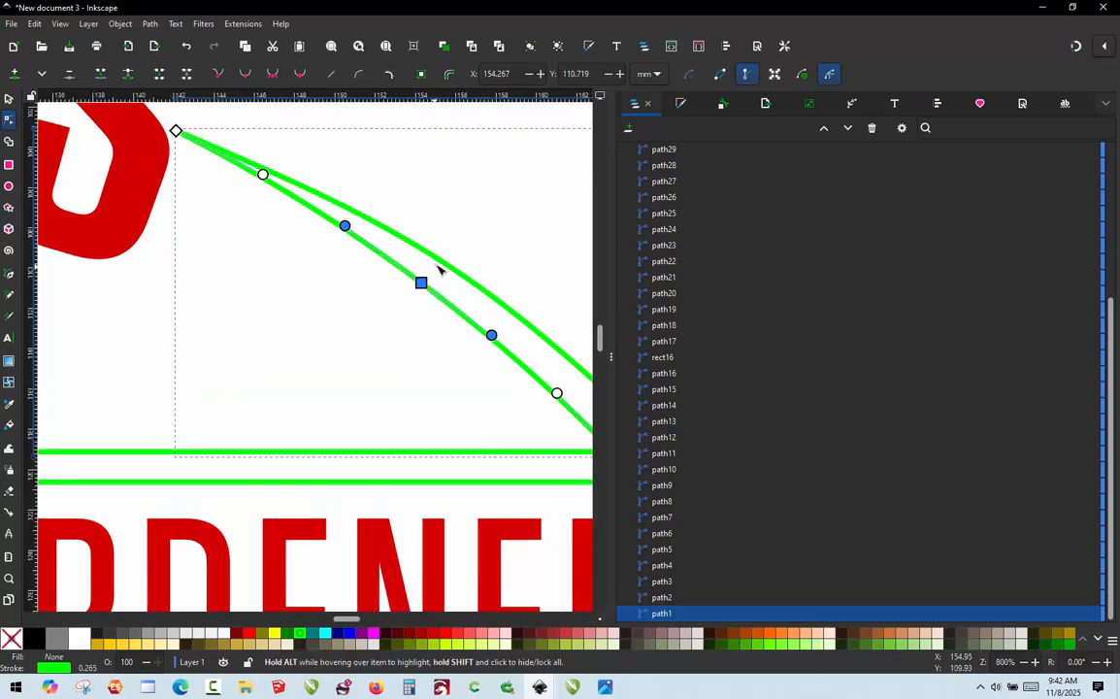
{"action": "double_click", "coordinate": [439, 262]}
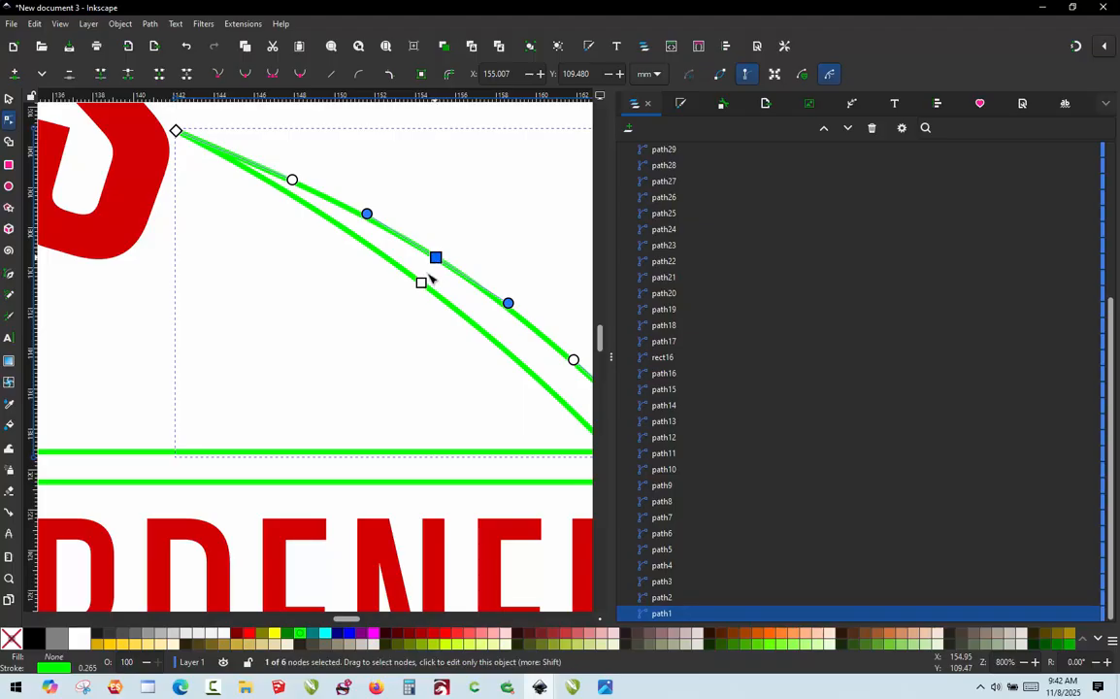
{"action": "scroll", "coordinate": [434, 275], "scroll_direction": "down", "scroll_amount": 2, "text": "ctrl"}
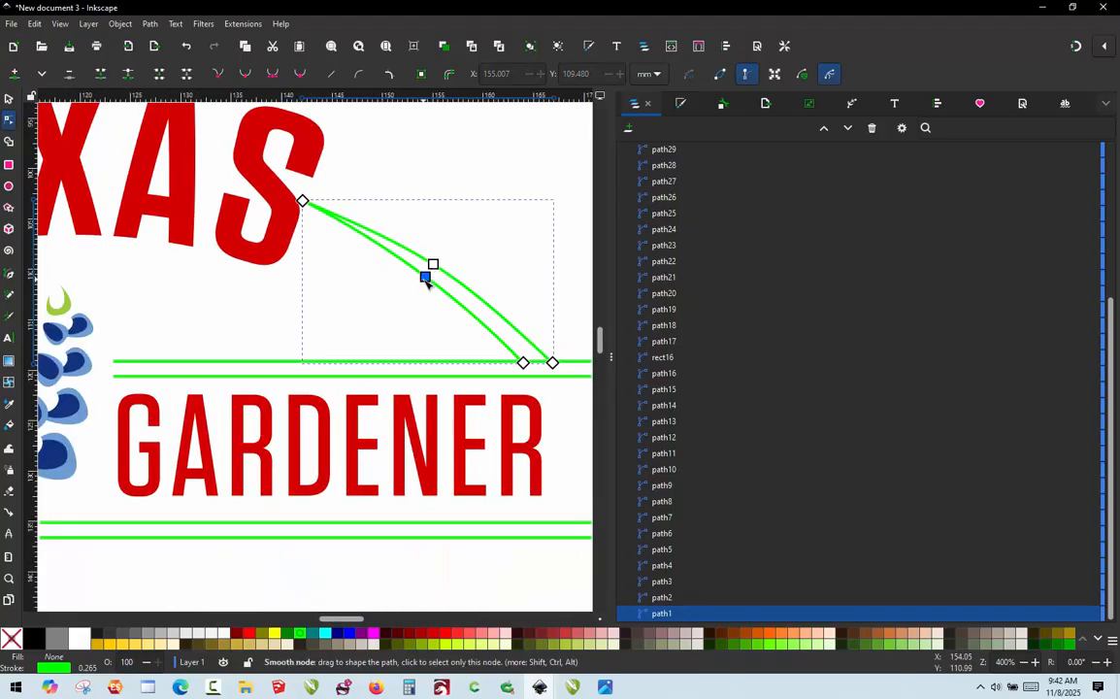
{"action": "scroll", "coordinate": [272, 349], "scroll_direction": "down", "scroll_amount": 1, "text": "ctrl"}
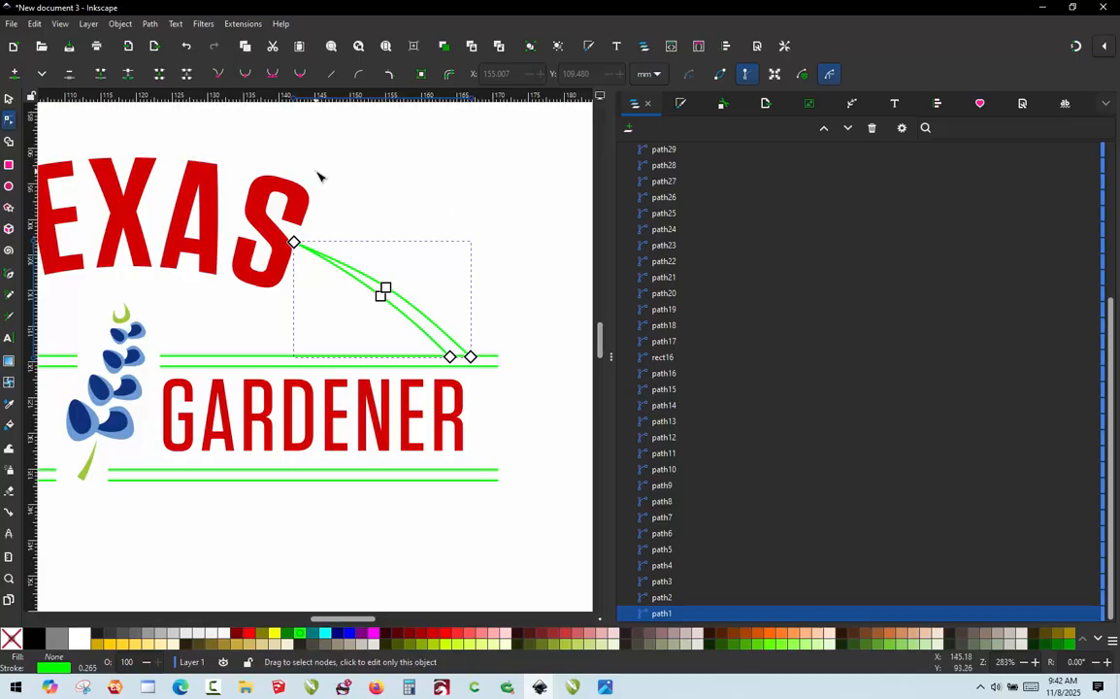
Step: Make the arc a custom satin column in Ink/Stitch Params with 0.3 mm zig-zag spacing and 30% pull compensation
{"action": "left_click", "coordinate": [9, 100]}
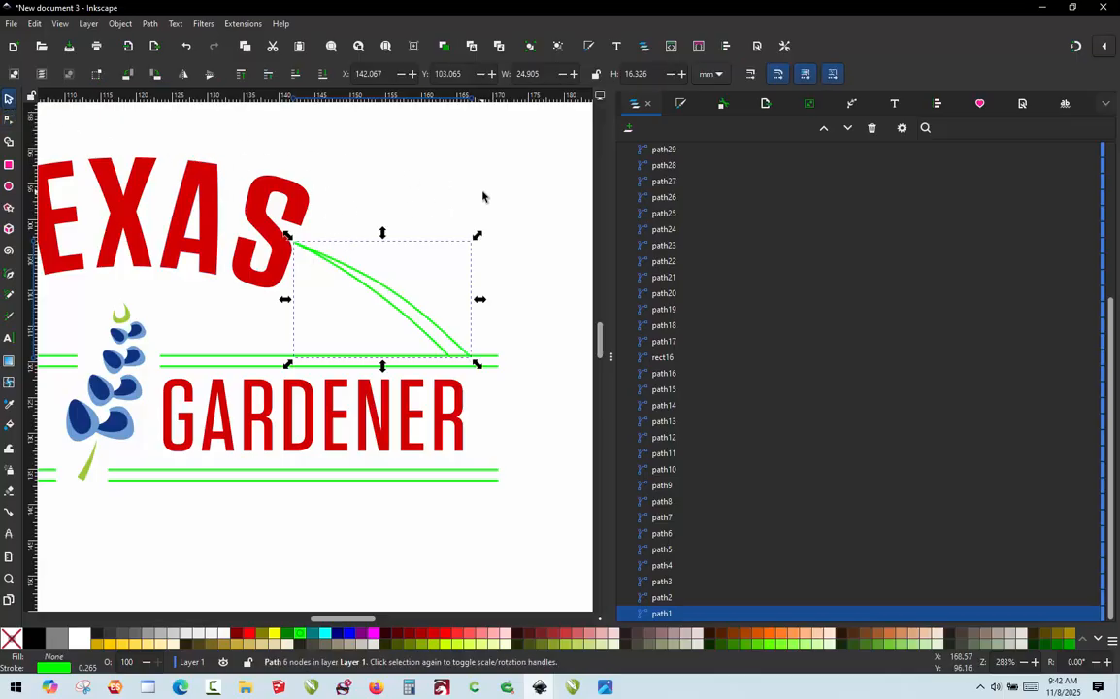
{"action": "key", "text": "ctrl+alt+c"}
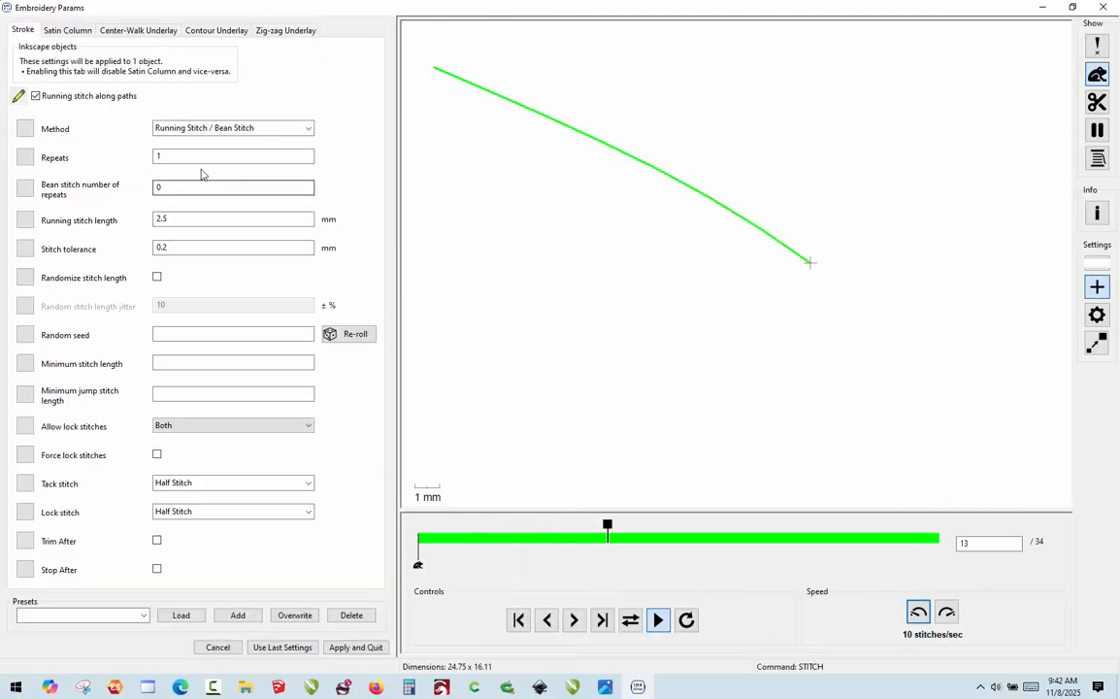
{"action": "left_click", "coordinate": [67, 30]}
{"action": "left_click", "coordinate": [35, 106]}
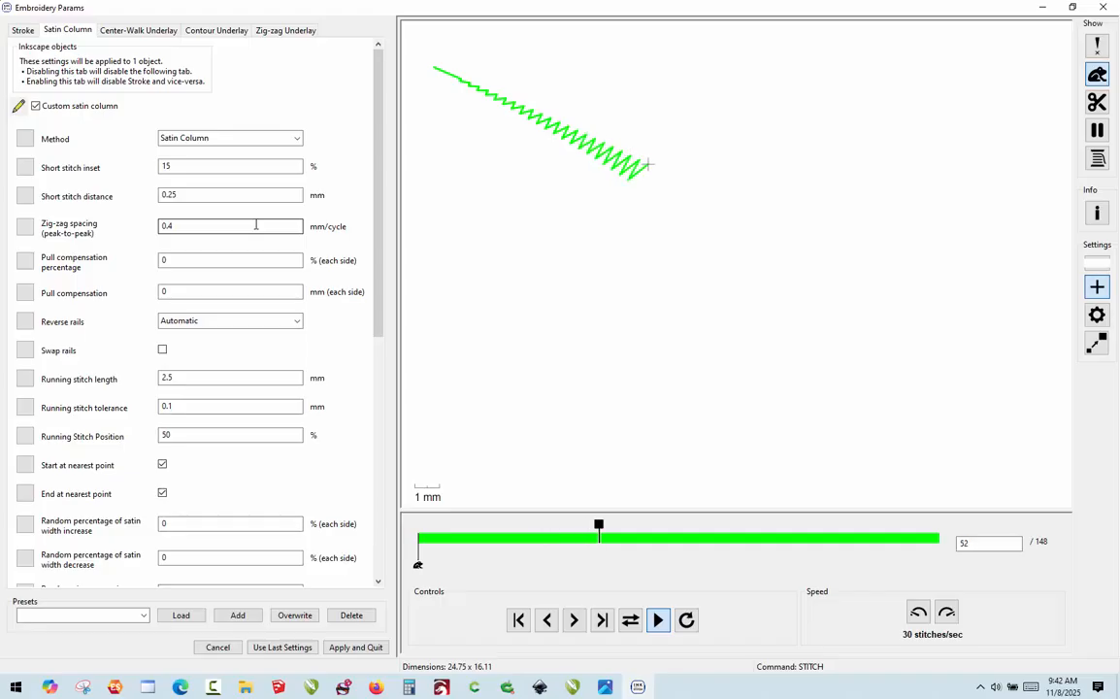
{"action": "double_click", "coordinate": [188, 225]}
{"action": "type", "text": ".3"}
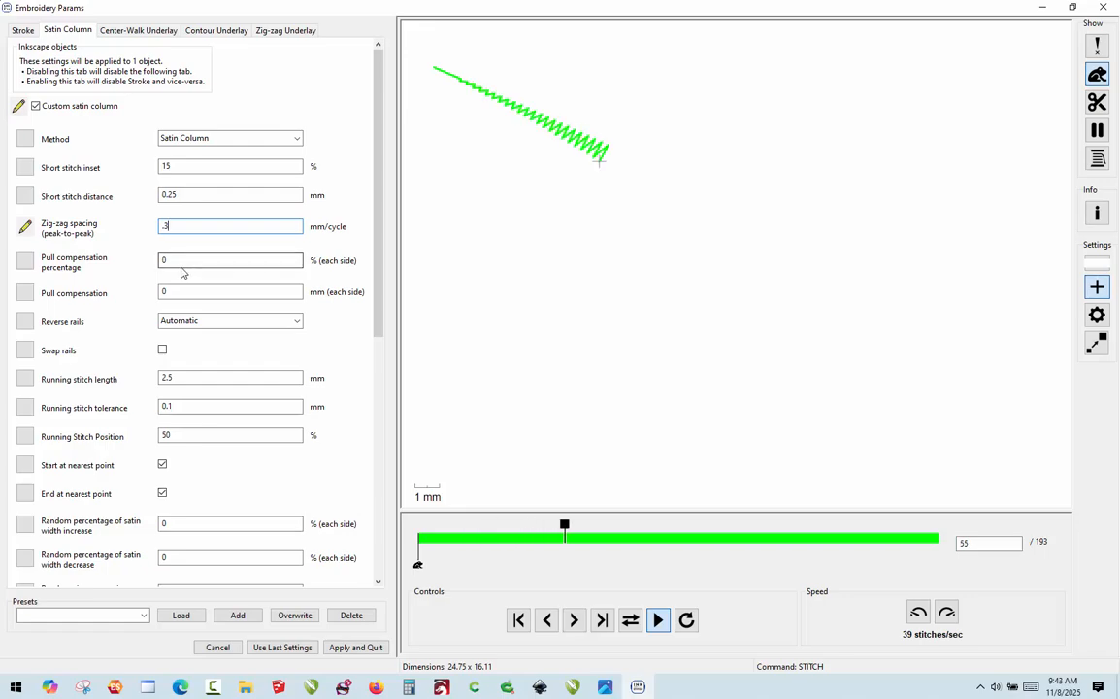
{"action": "key", "text": "Tab"}
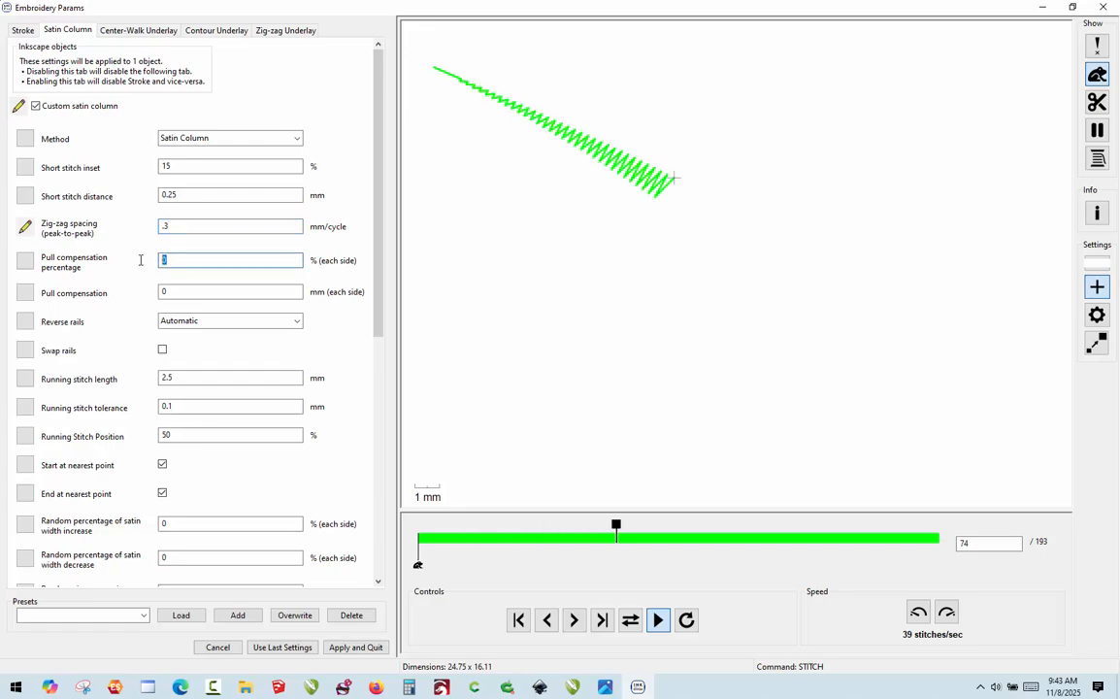
{"action": "type", "text": "30"}
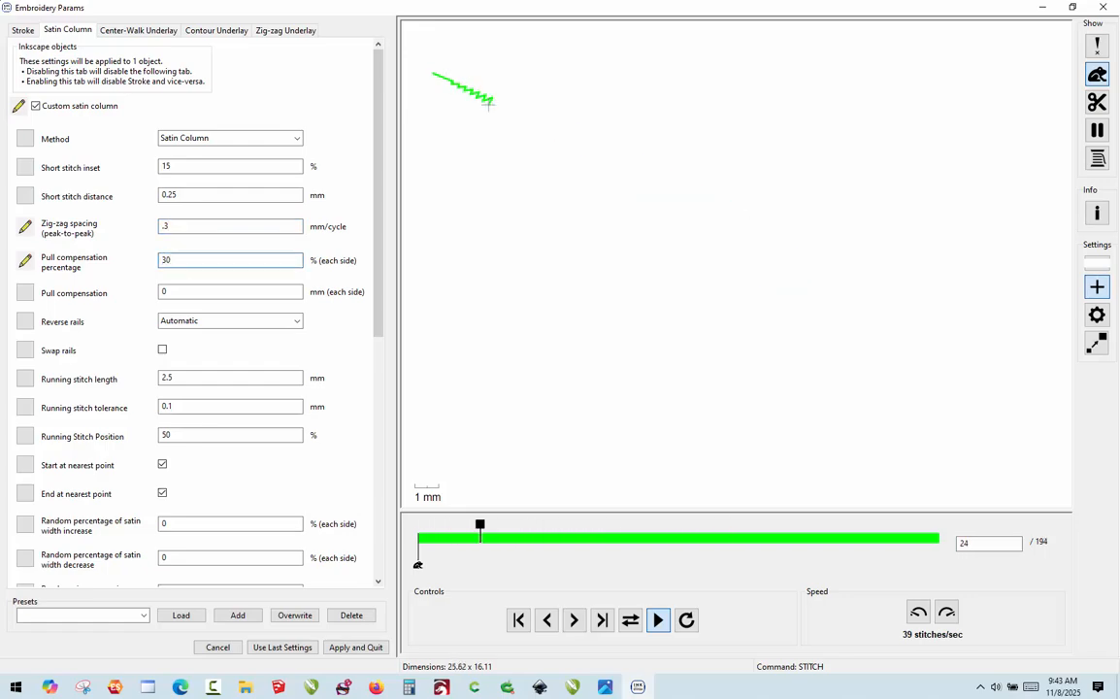
{"action": "left_click", "coordinate": [359, 650]}
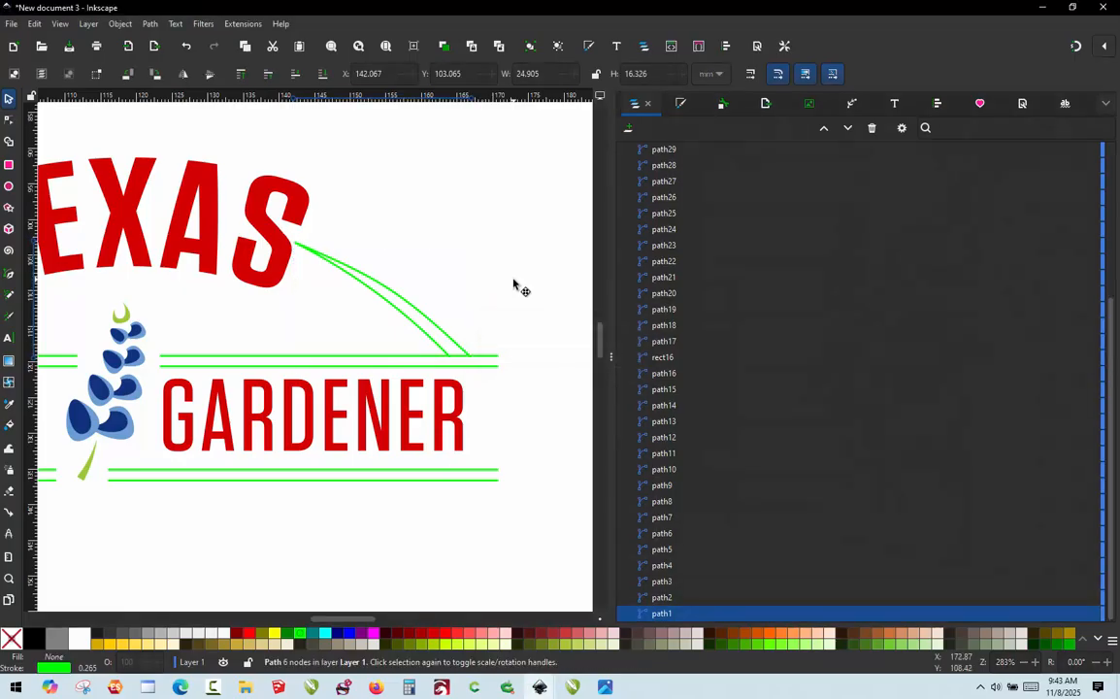
Step: Duplicate the satin arc, flip the copy horizontally and move it above MASTER so its tip meets the T of TEXAS
{"action": "scroll", "coordinate": [512, 284], "scroll_direction": "down", "scroll_amount": 2}
{"action": "scroll", "coordinate": [456, 281], "scroll_direction": "up", "scroll_amount": 1}
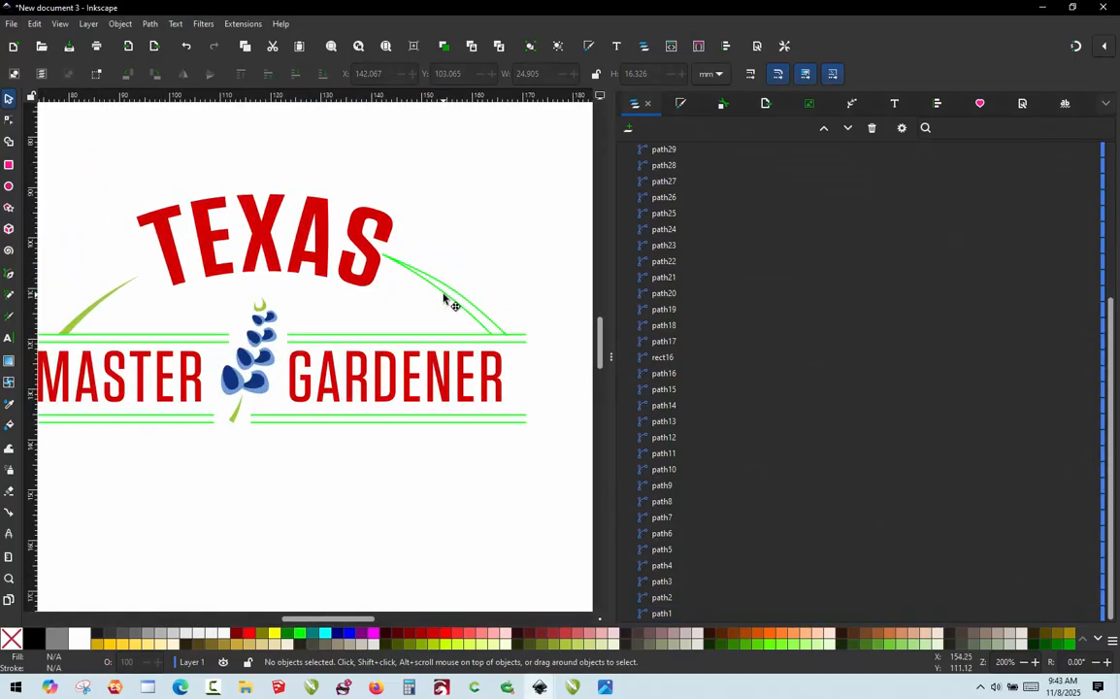
{"action": "left_click", "coordinate": [444, 297]}
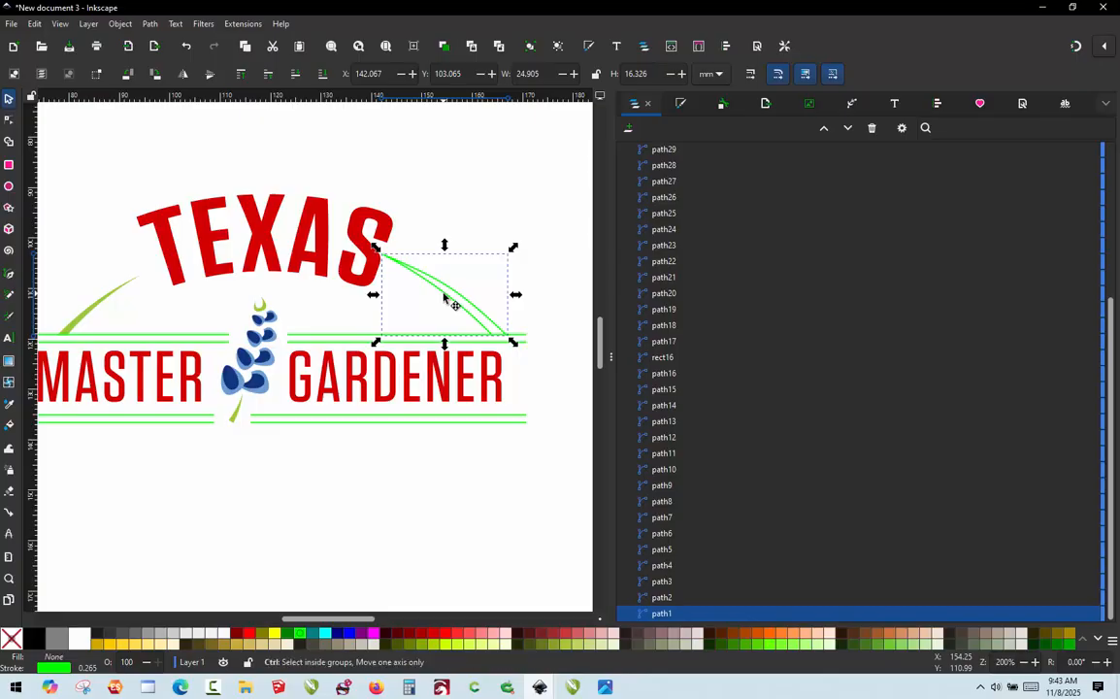
{"action": "left_click", "coordinate": [186, 74]}
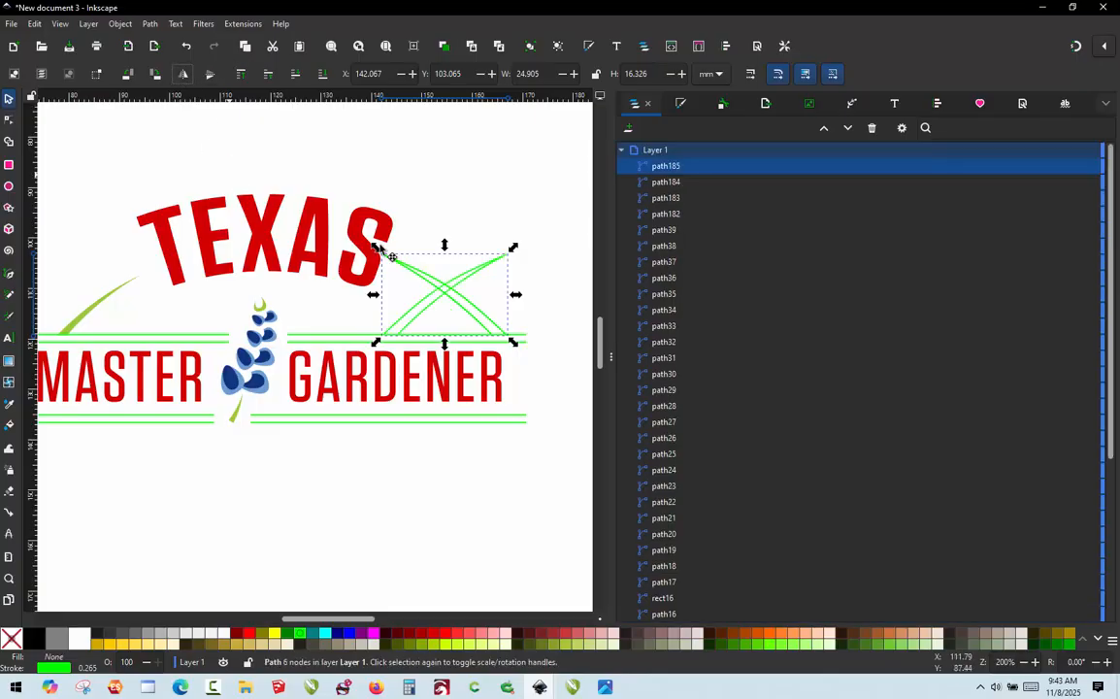
{"action": "left_click_drag", "start_coordinate": [409, 331], "coordinate": [56, 323]}
{"action": "scroll", "coordinate": [490, 214], "scroll_direction": "down", "scroll_amount": 1, "text": "ctrl"}
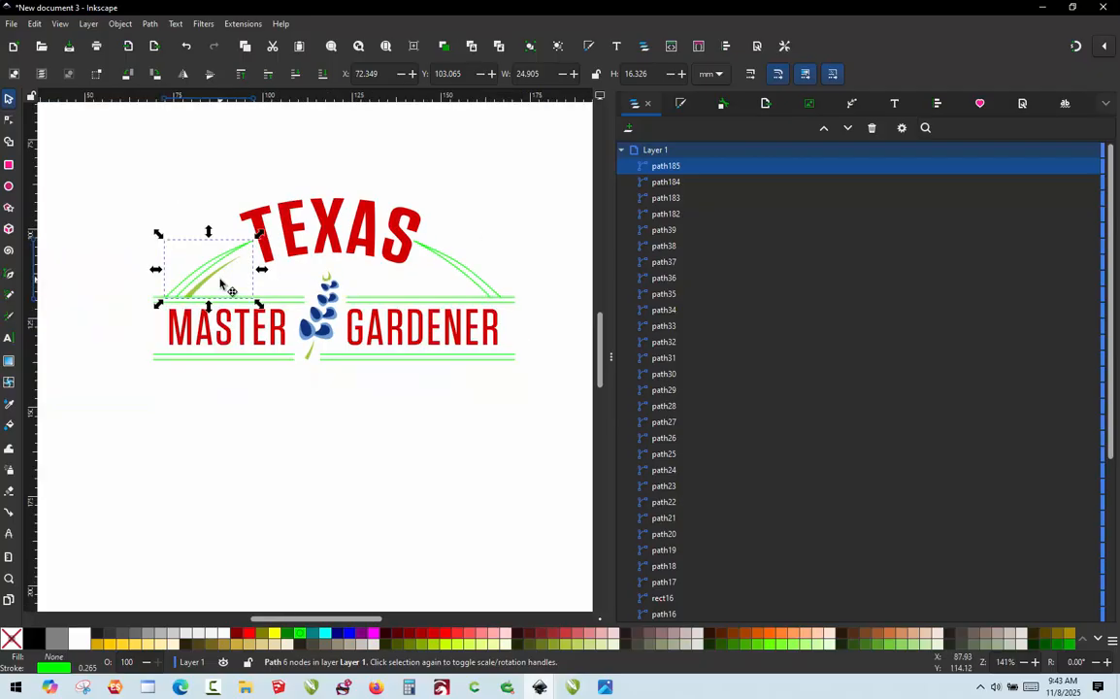
Step: Delete the old olive-green filled arc above MASTER
{"action": "scroll", "coordinate": [224, 284], "scroll_direction": "up", "scroll_amount": 2, "text": "ctrl"}
{"action": "left_click", "coordinate": [75, 257]}
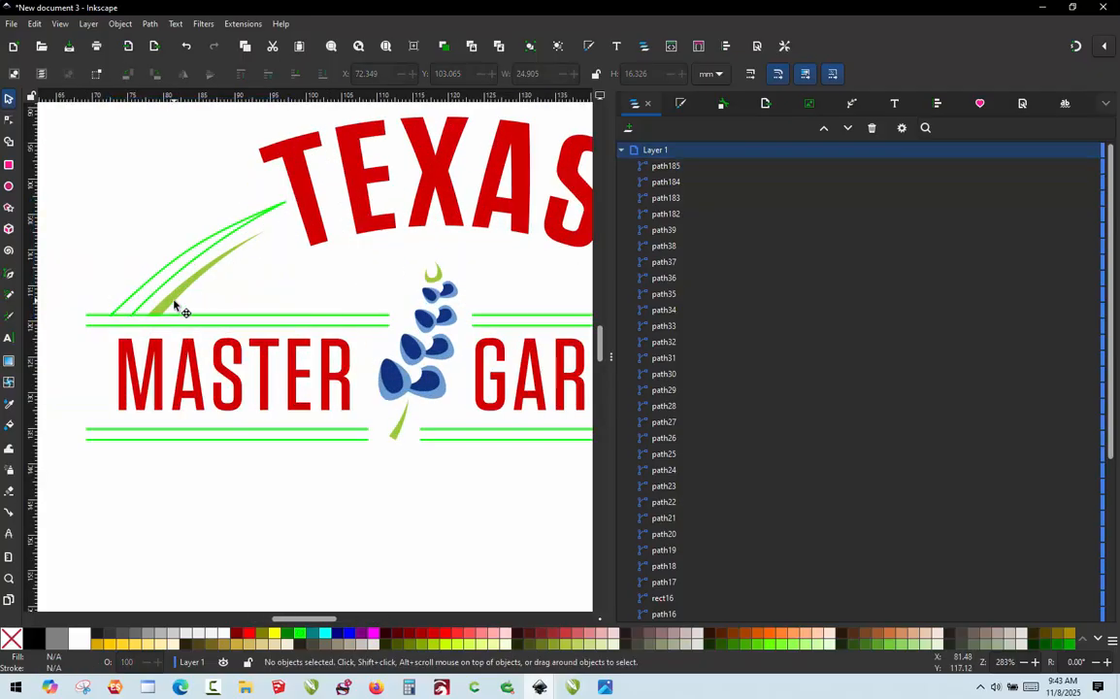
{"action": "left_click", "coordinate": [174, 306]}
{"action": "key", "text": "Delete"}
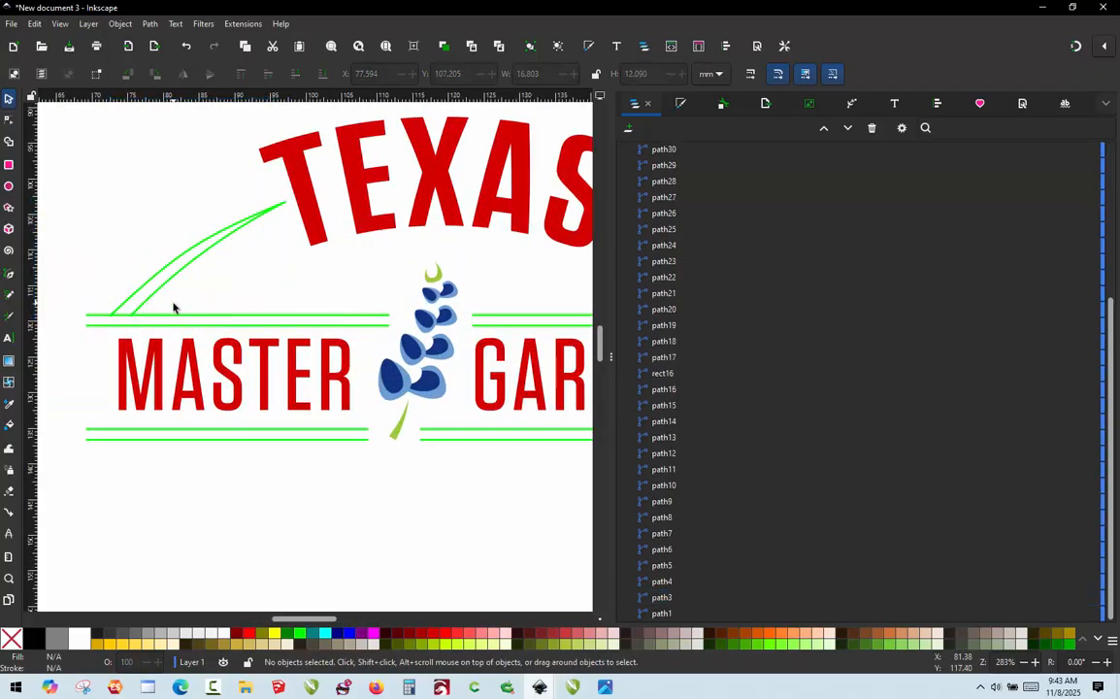
{"action": "scroll", "coordinate": [173, 306], "scroll_direction": "down", "scroll_amount": 2, "text": "ctrl"}
{"action": "scroll", "coordinate": [240, 281], "scroll_direction": "up", "scroll_amount": 1, "text": "ctrl"}
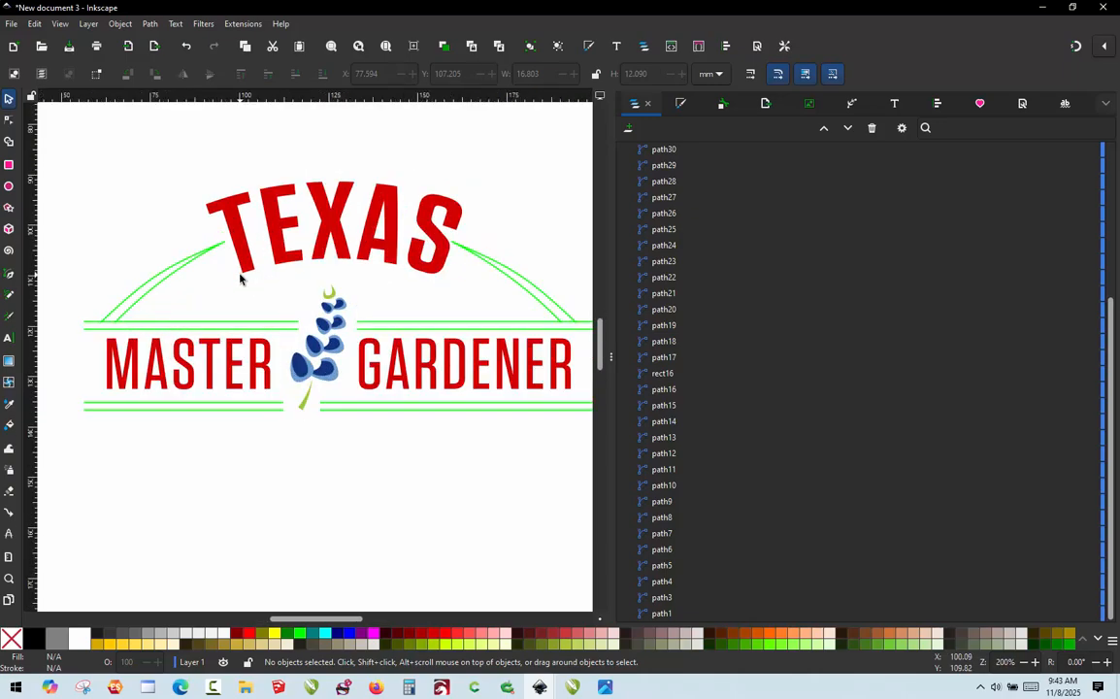
{"action": "scroll", "coordinate": [200, 267], "scroll_direction": "down", "scroll_amount": 1, "text": "ctrl"}
{"action": "scroll", "coordinate": [191, 264], "scroll_direction": "up", "scroll_amount": 1, "text": "ctrl"}
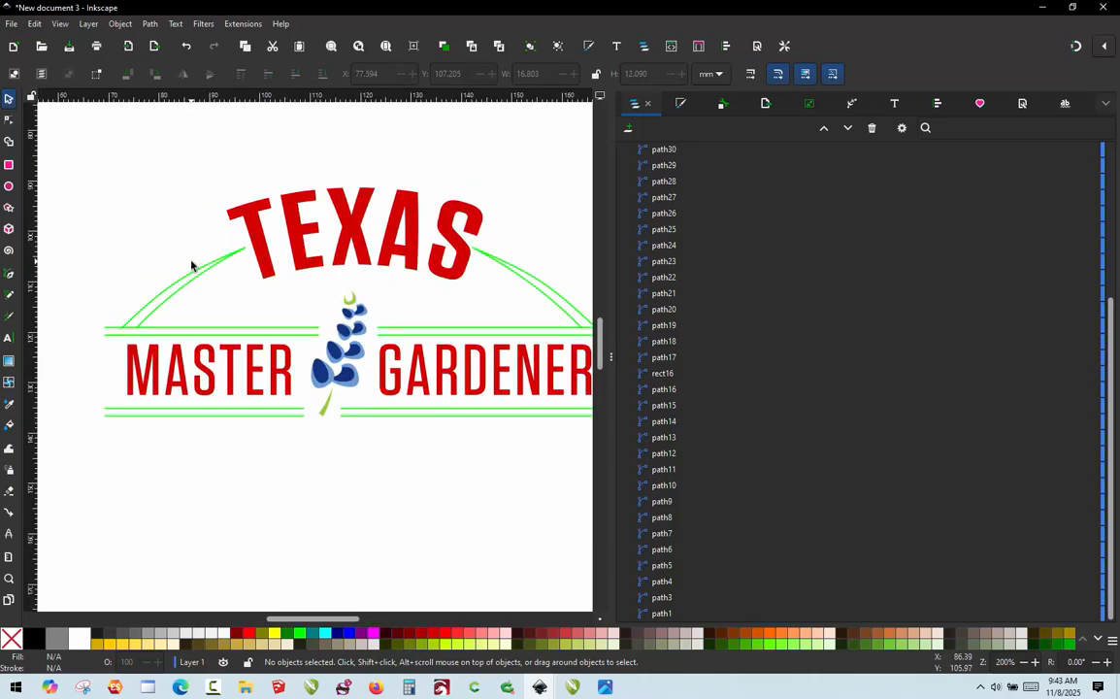
{"action": "scroll", "coordinate": [202, 289], "scroll_direction": "down", "scroll_amount": 1, "text": "ctrl"}
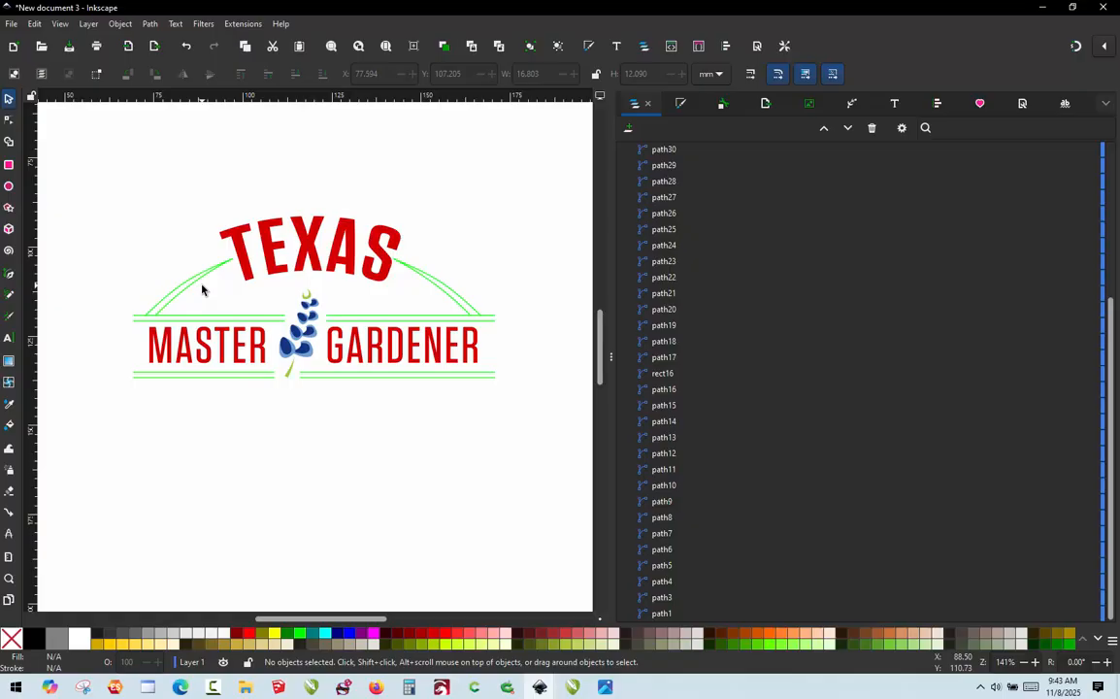